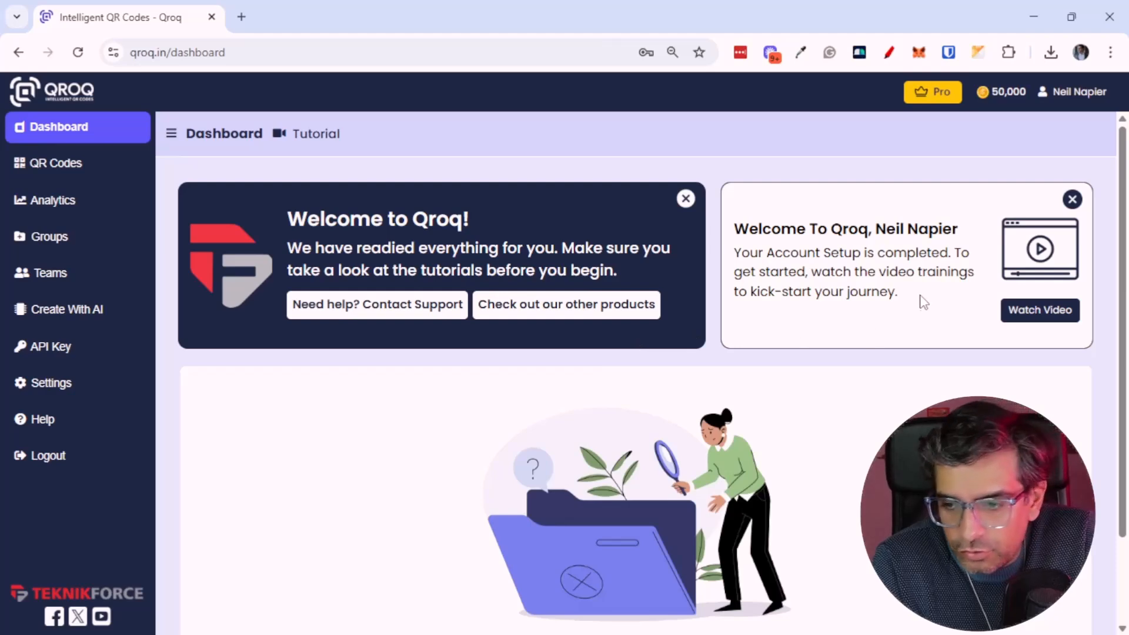
Open the welcome training video and browse the Qroq Training playlist
{"action": "left_click", "coordinate": [1016, 318]}
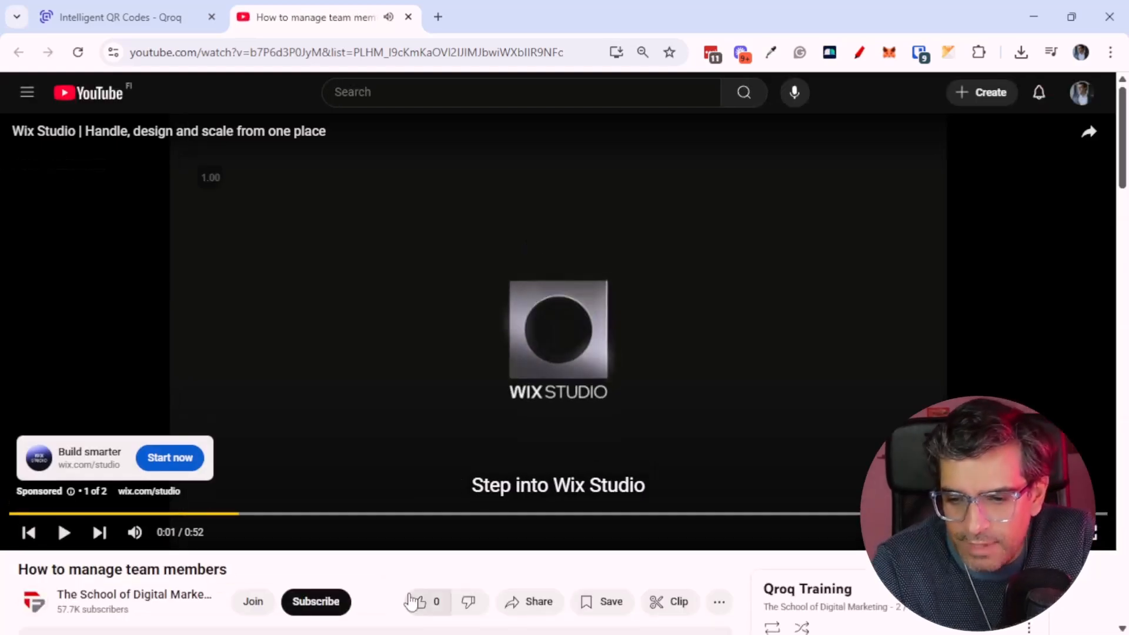
{"action": "scroll", "coordinate": [311, 561], "scroll_direction": "down", "scroll_amount": 10}
{"action": "scroll", "coordinate": [311, 561], "scroll_direction": "up", "scroll_amount": 4}
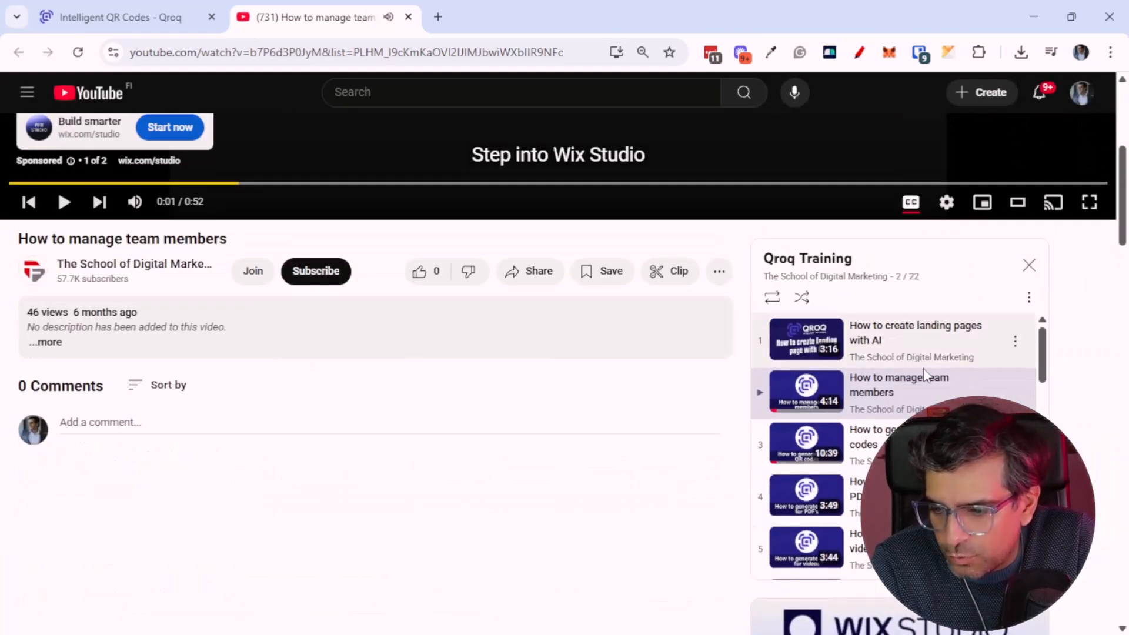
{"action": "scroll", "coordinate": [905, 441], "scroll_direction": "down", "scroll_amount": 7}
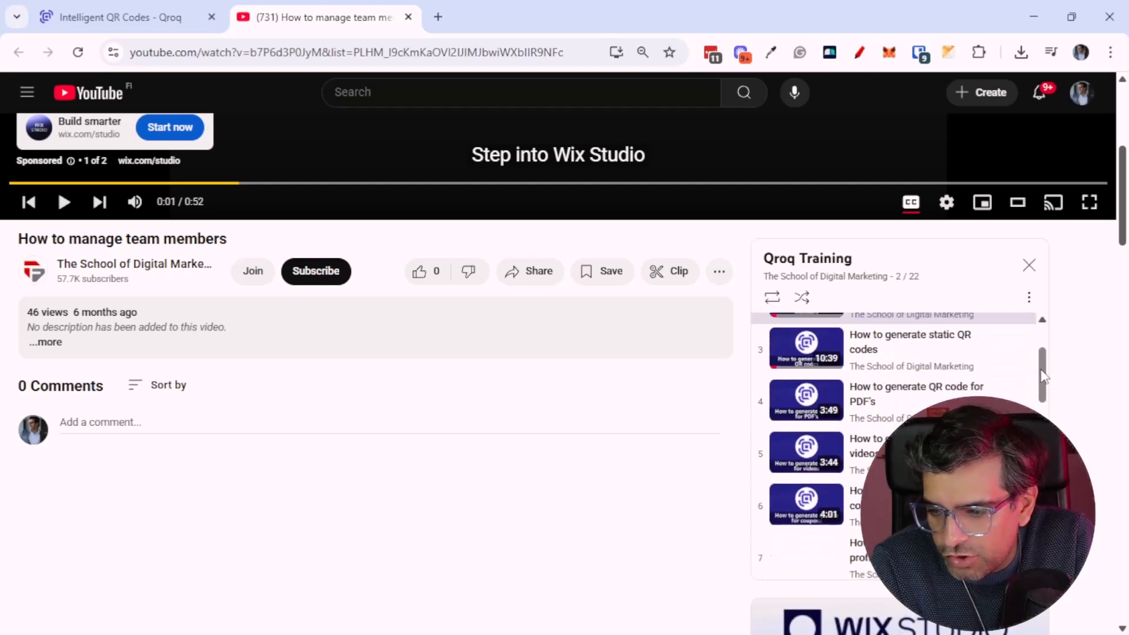
{"action": "scroll", "coordinate": [906, 441], "scroll_direction": "down", "scroll_amount": 8}
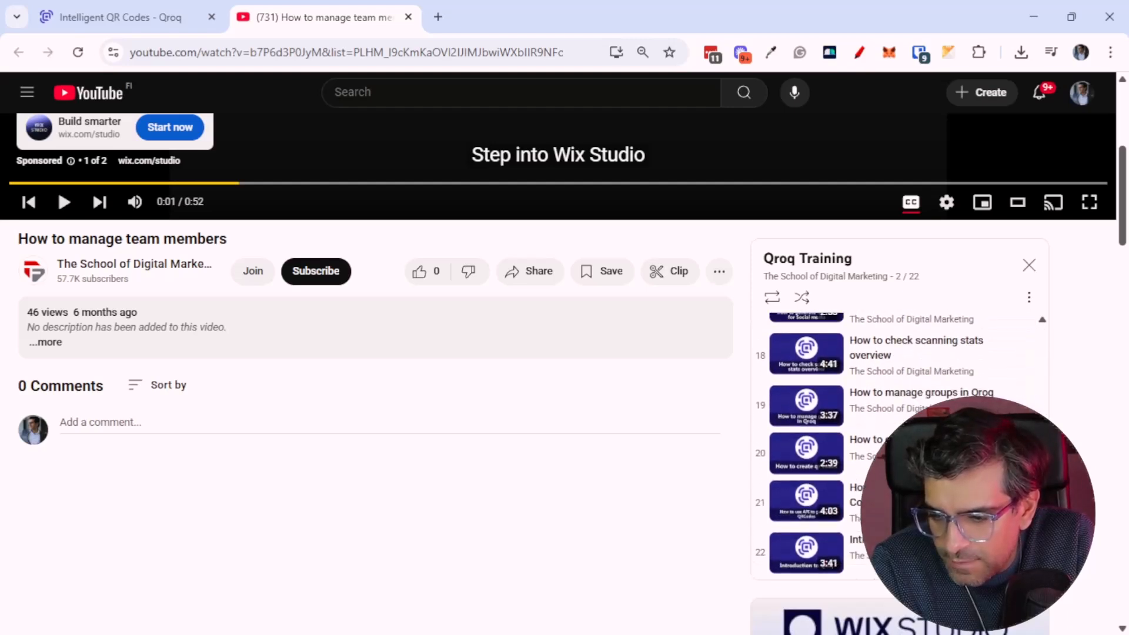
Return to the QR Codes section and start a new dynamic Website URL QR code
{"action": "left_click", "coordinate": [154, 21]}
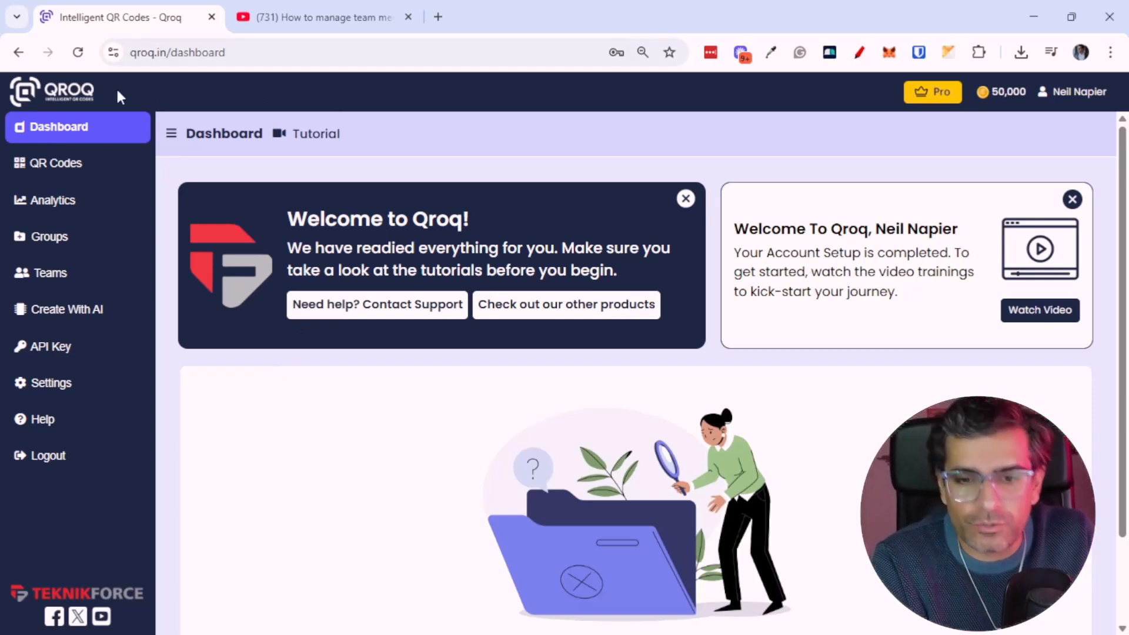
{"action": "left_click", "coordinate": [32, 168]}
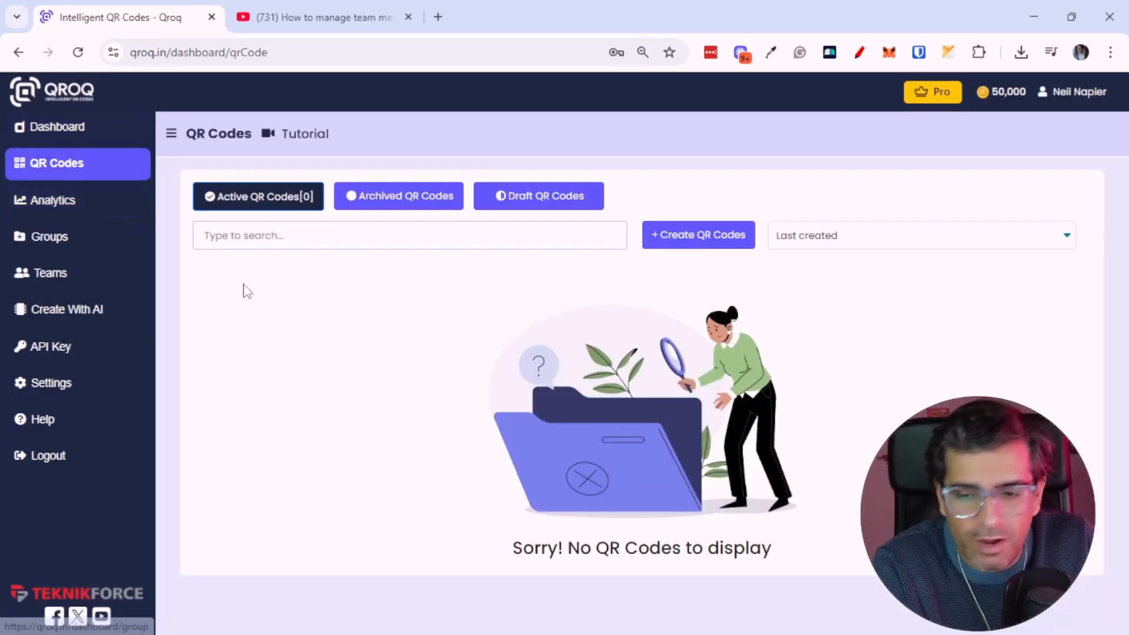
{"action": "left_click", "coordinate": [1000, 183]}
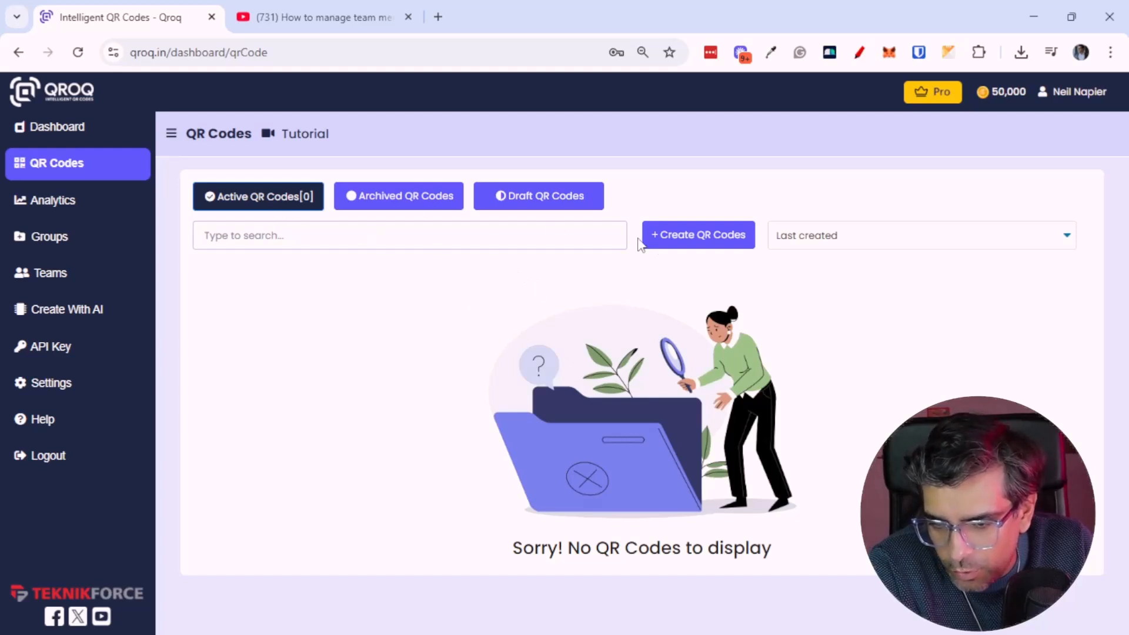
{"action": "left_click", "coordinate": [715, 244]}
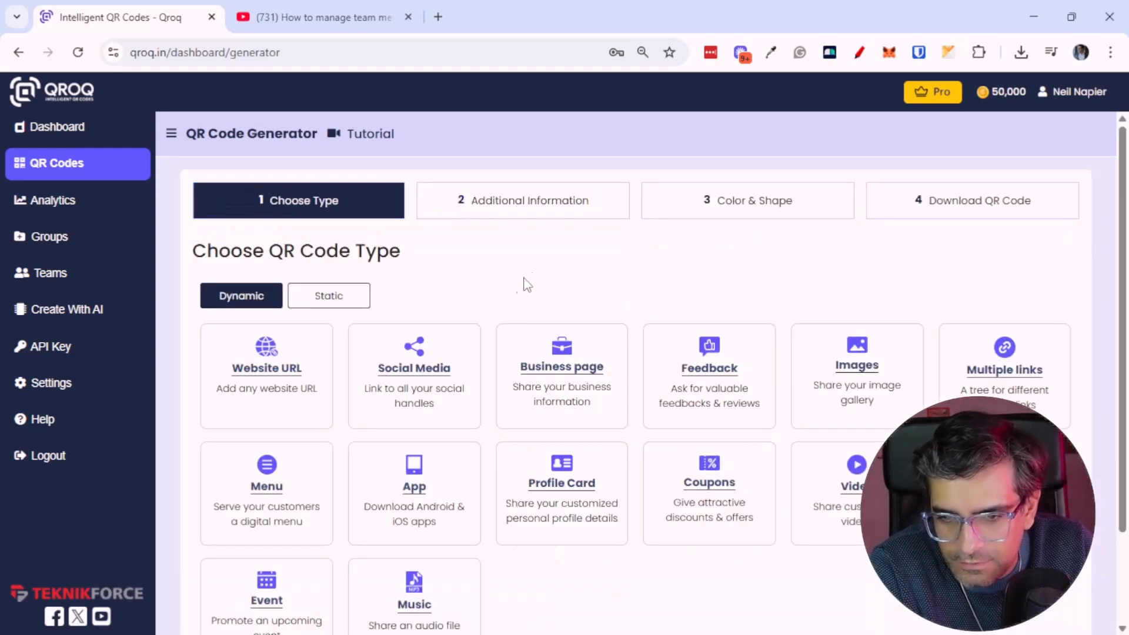
{"action": "scroll", "coordinate": [492, 284], "scroll_direction": "down", "scroll_amount": 2}
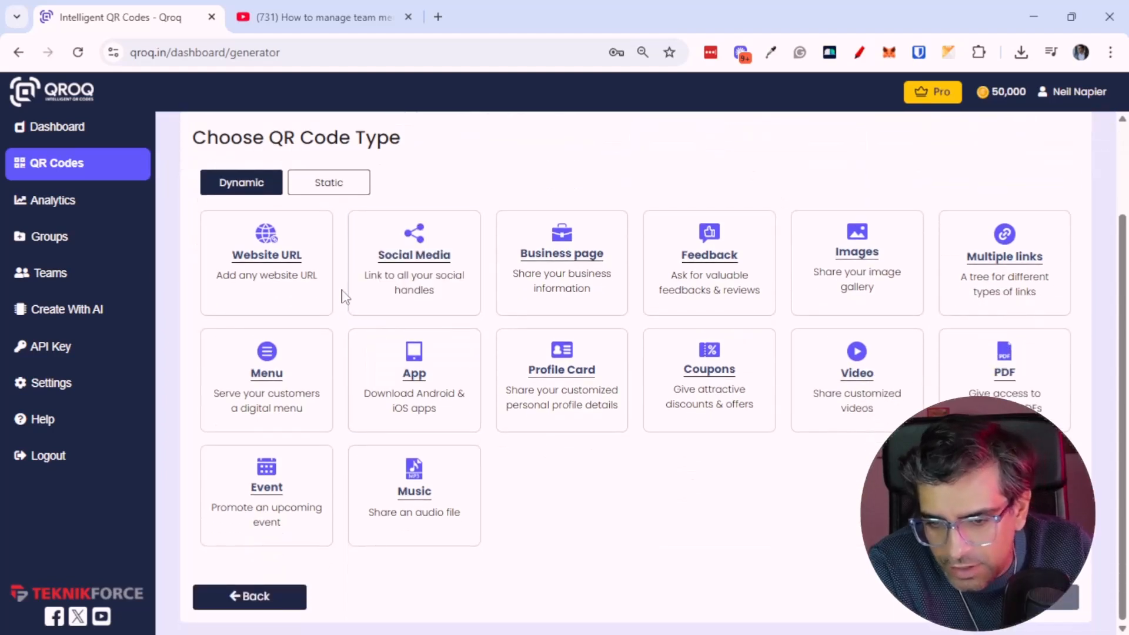
{"action": "key", "text": "ctrl+plus"}
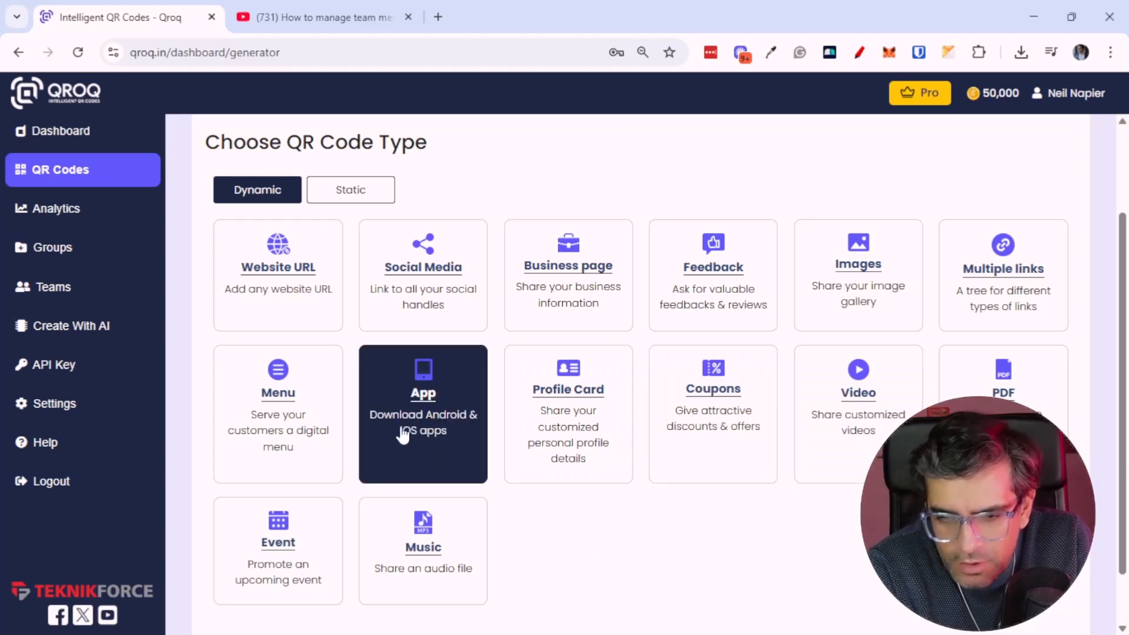
{"action": "left_click", "coordinate": [318, 276]}
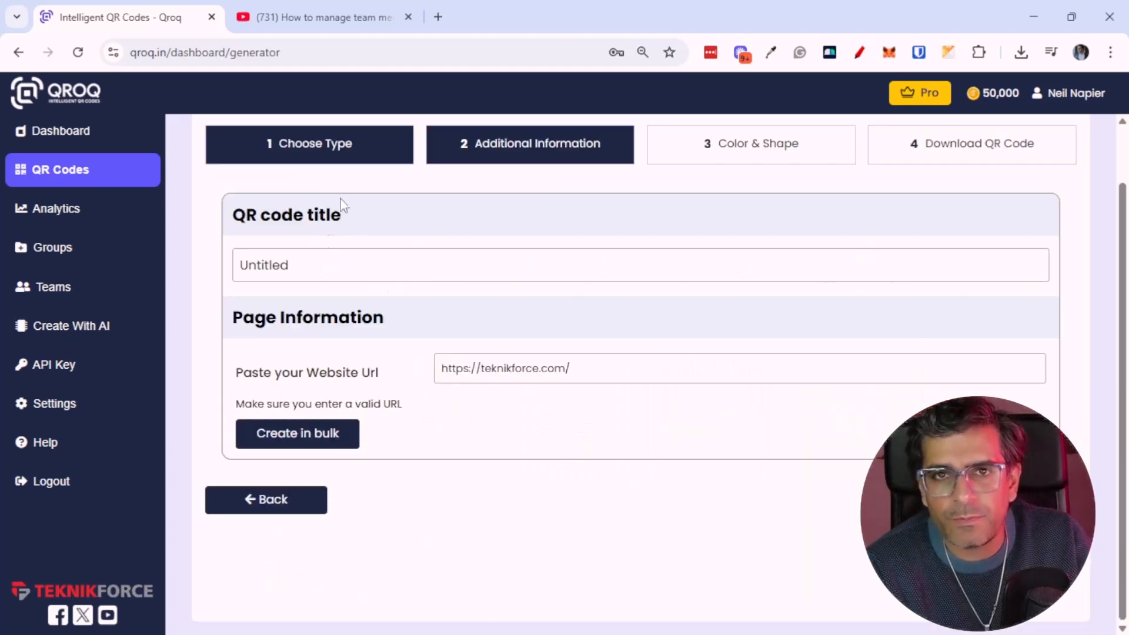
Open kyvio.com in a new browser tab and copy its web address
{"action": "left_click", "coordinate": [437, 17]}
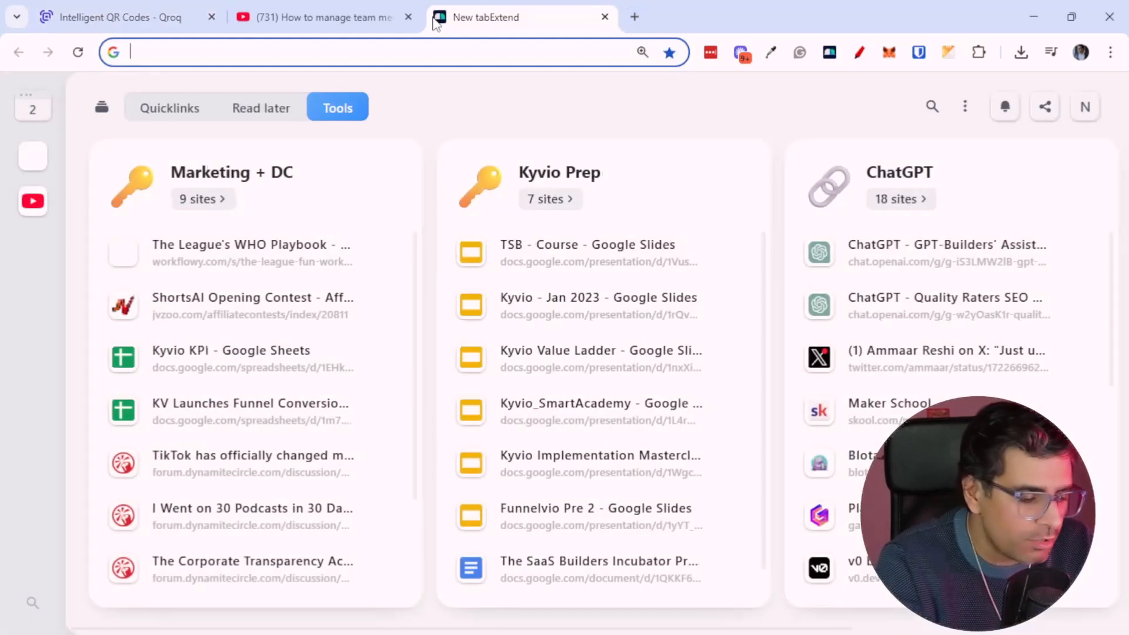
{"action": "type", "text": "kyvio.com"}
{"action": "key", "text": "Return"}
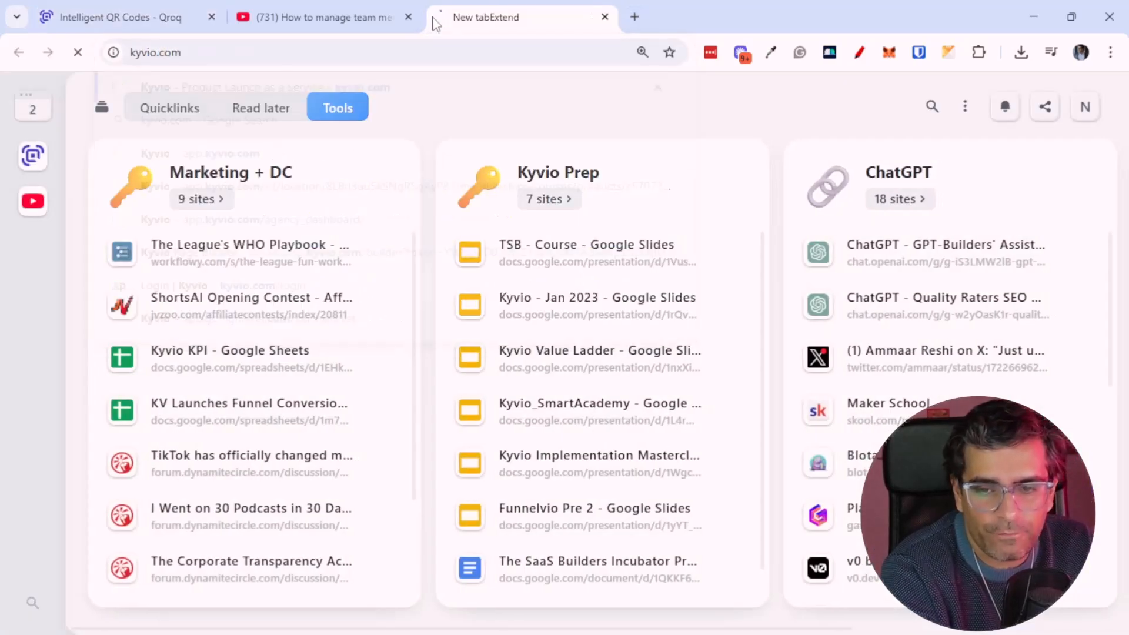
{"action": "left_click", "coordinate": [453, 44]}
{"action": "key", "text": "ctrl+c"}
{"action": "left_click", "coordinate": [605, 16]}
{"action": "left_click", "coordinate": [410, 17]}
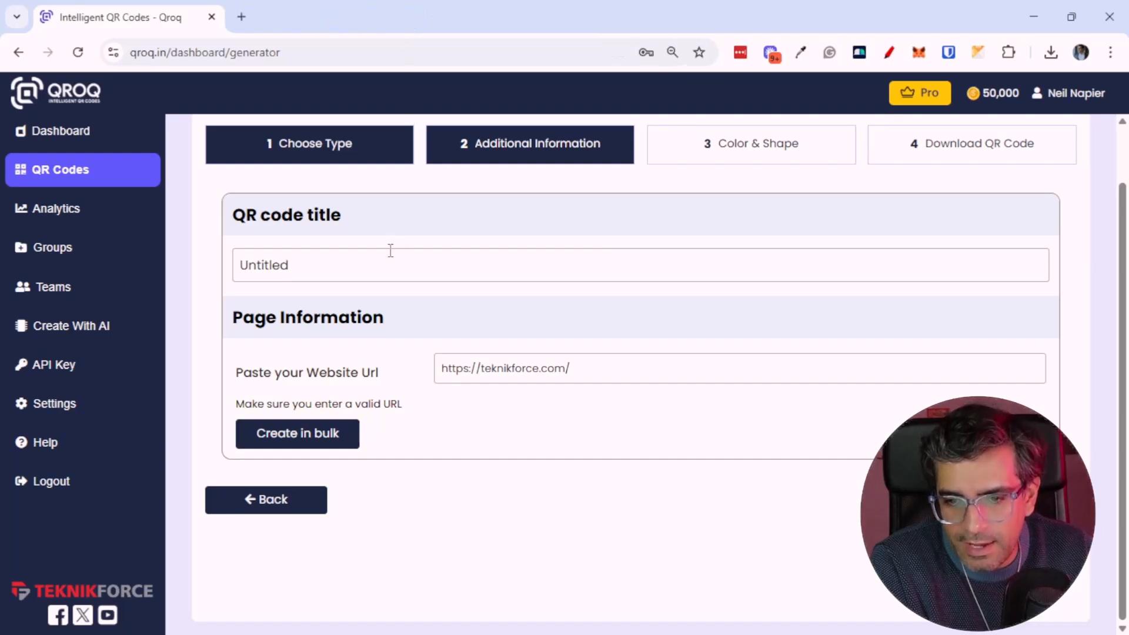
{"action": "triple_click", "coordinate": [509, 356]}
{"action": "key", "text": "ctrl+v"}
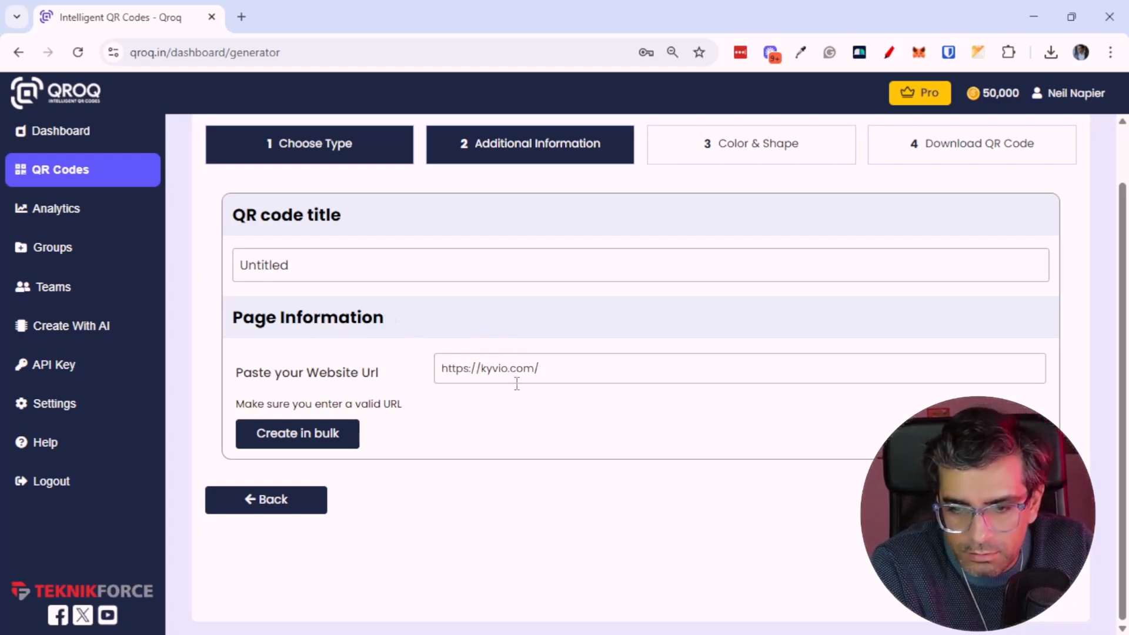
Title the QR code QRkyvio and continue to the Color & Shape step
{"action": "double_click", "coordinate": [367, 267]}
{"action": "type", "text": "QRkyvio"}
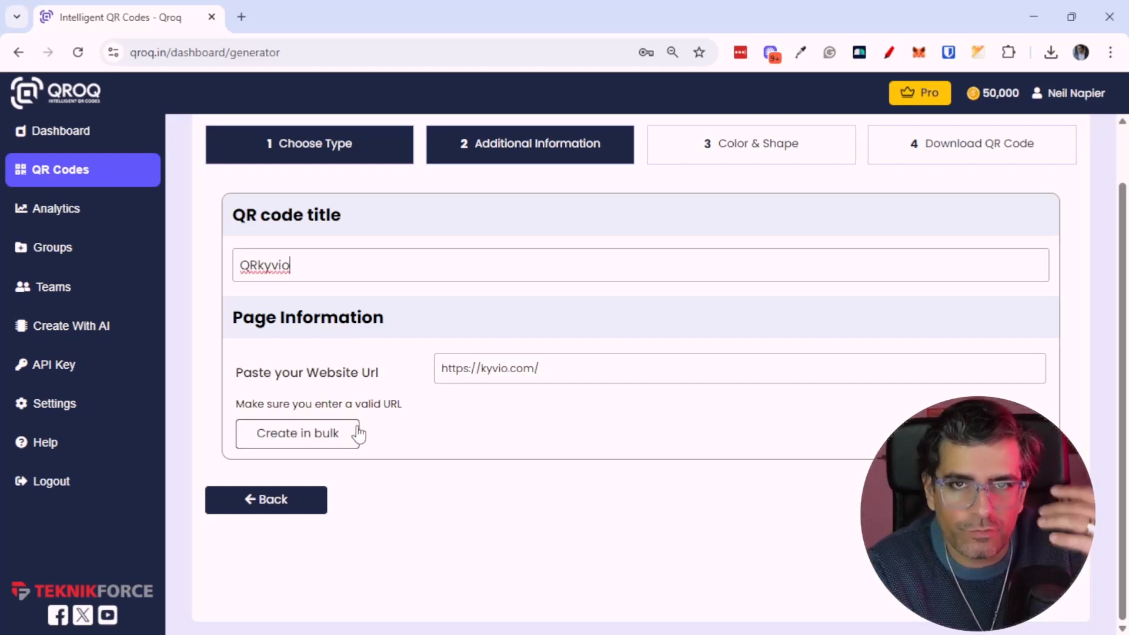
{"action": "left_click", "coordinate": [1000, 500]}
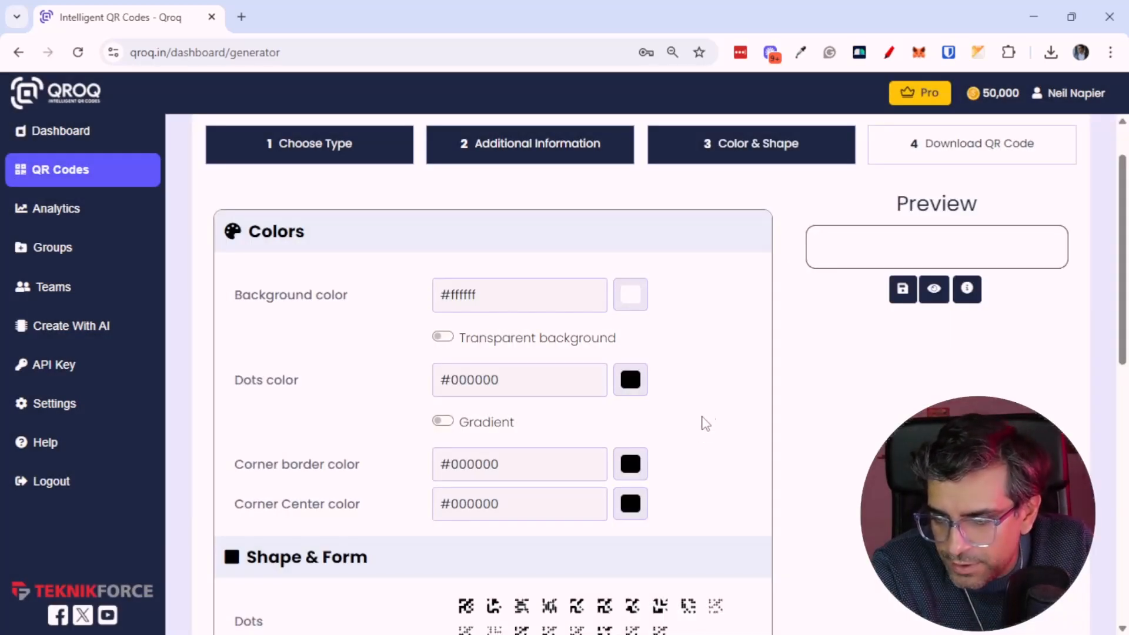
{"action": "scroll", "coordinate": [770, 382], "scroll_direction": "down", "scroll_amount": 1}
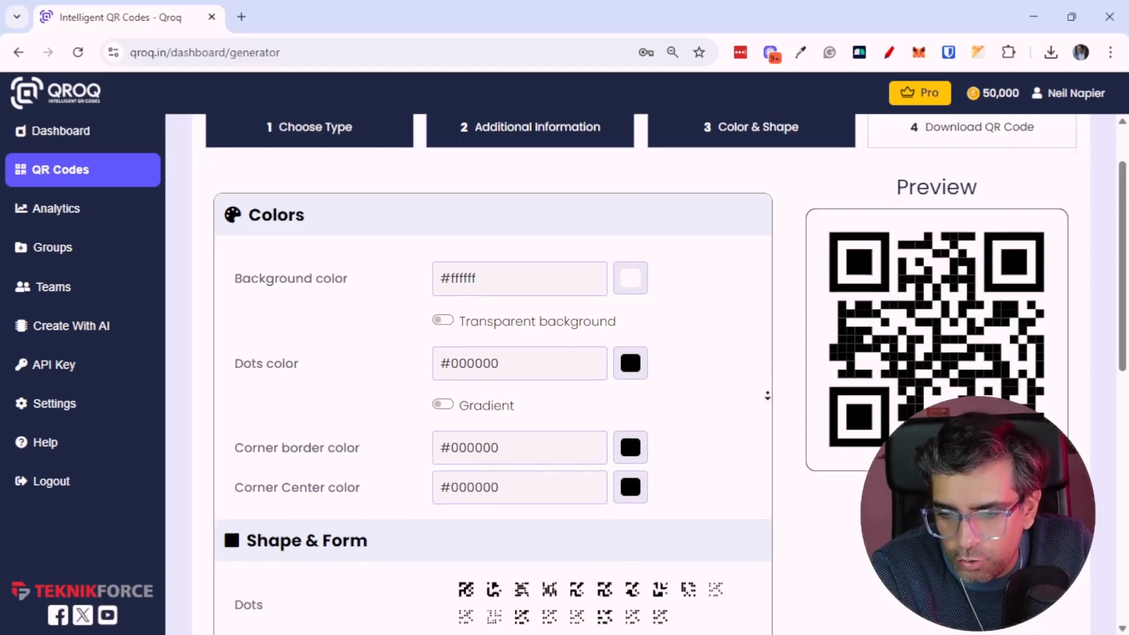
{"action": "key", "text": "ctrl+minus"}
{"action": "key", "text": "ctrl+minus"}
{"action": "key", "text": "ctrl+minus"}
{"action": "key", "text": "ctrl+minus"}
{"action": "key", "text": "ctrl+minus"}
{"action": "key", "text": "ctrl+minus"}
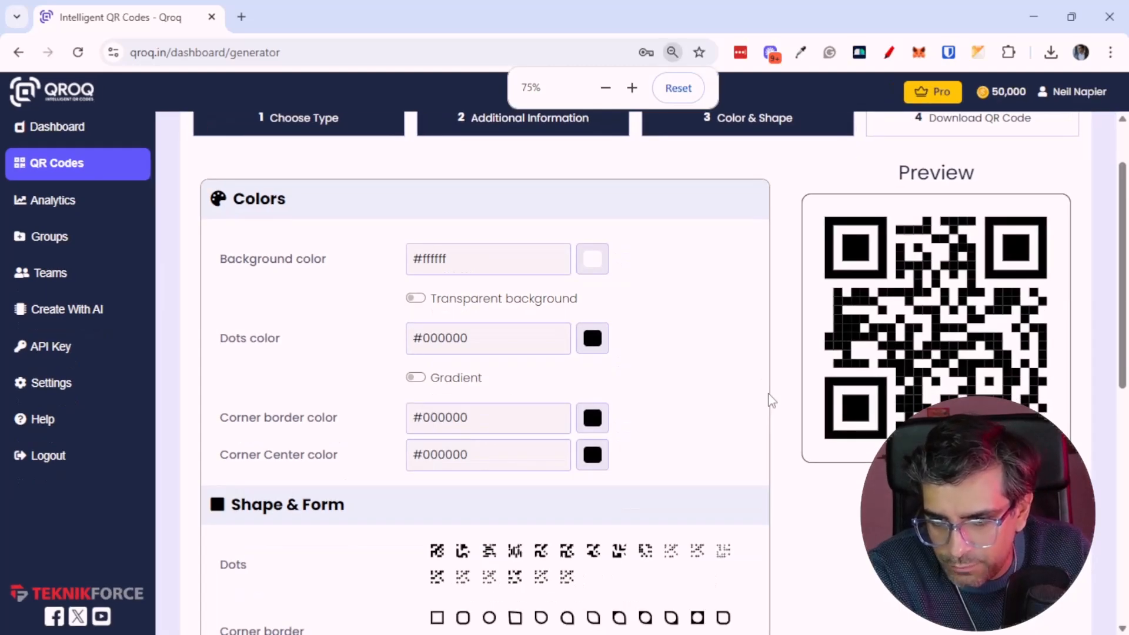
{"action": "key", "text": "ctrl+plus"}
{"action": "key", "text": "ctrl+plus"}
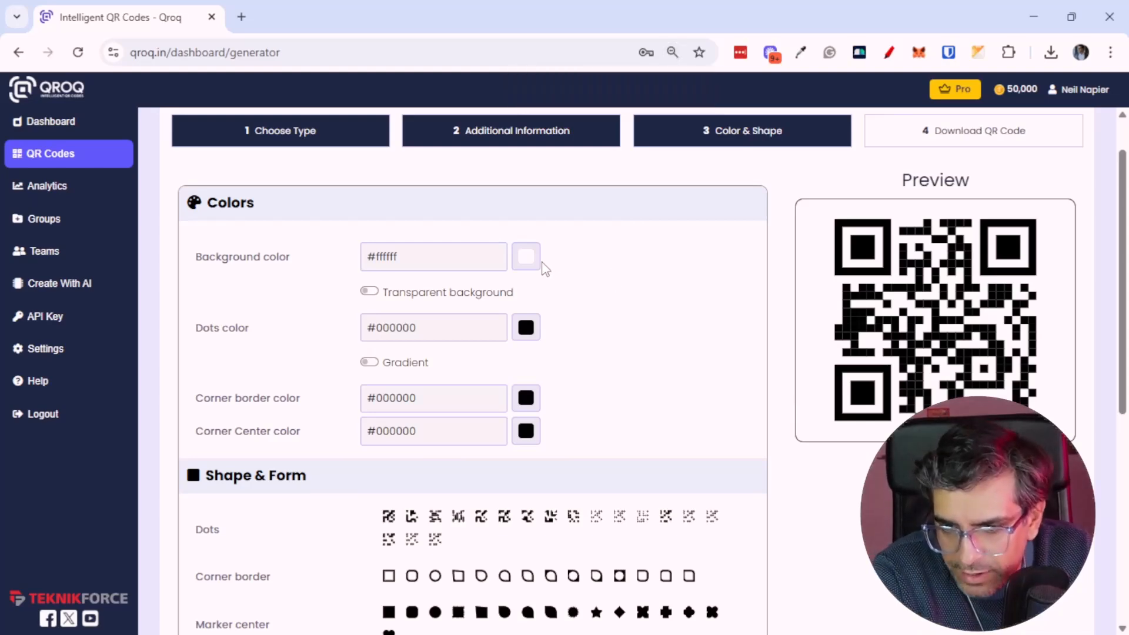
Open the kyvio website in a new browser tab
{"action": "left_click", "coordinate": [241, 16]}
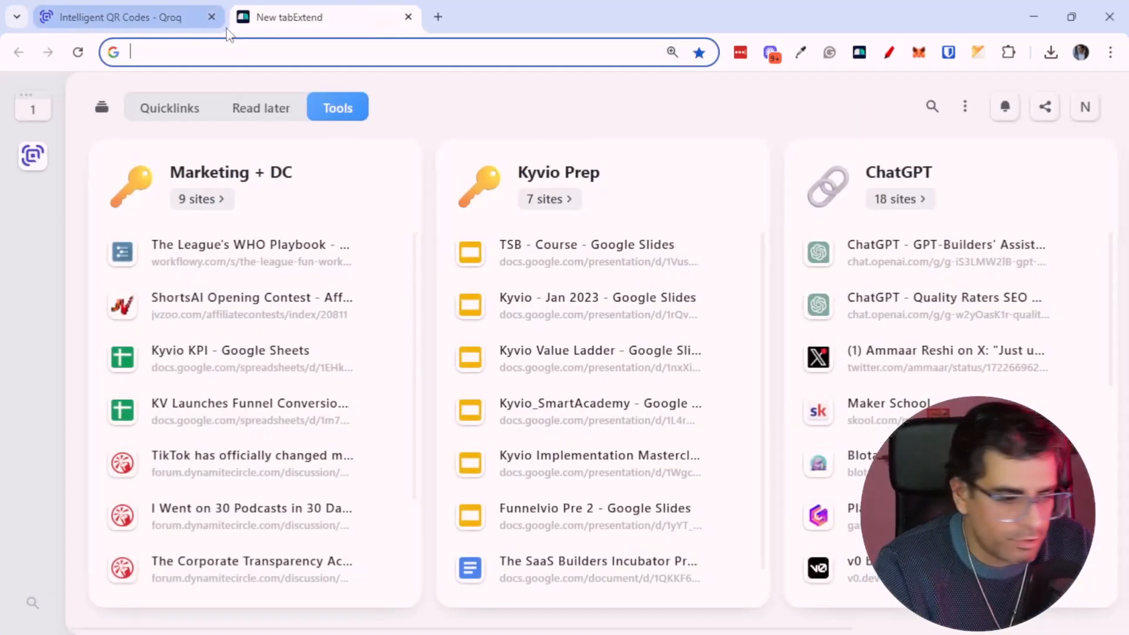
{"action": "type", "text": "kyvio.com"}
{"action": "key", "text": "Return"}
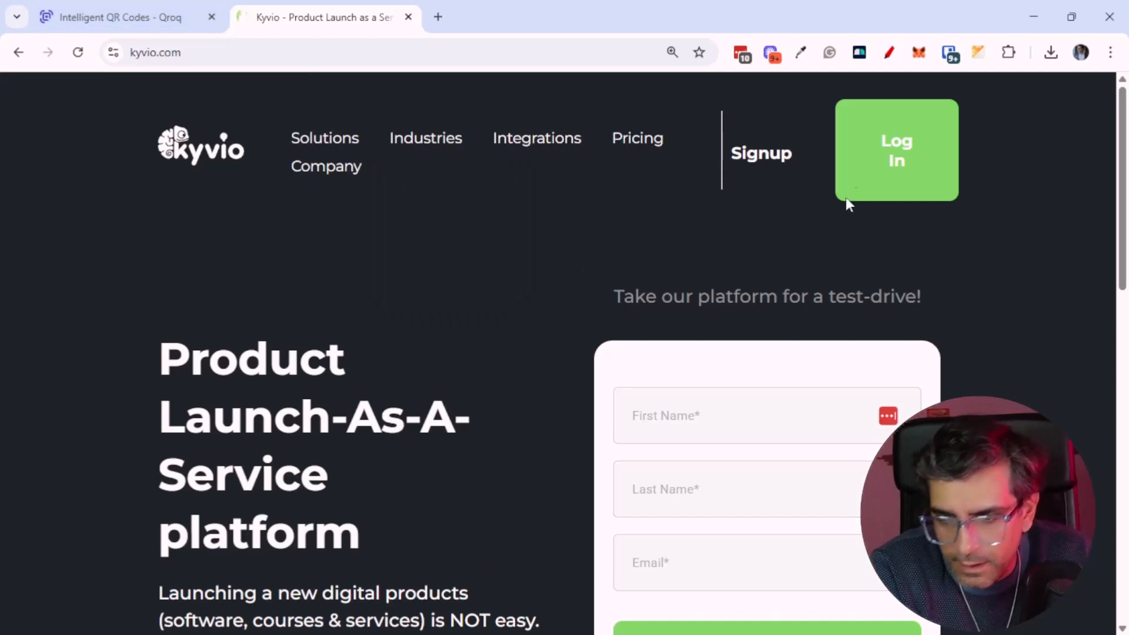
{"action": "key", "text": "ctrl+minus"}
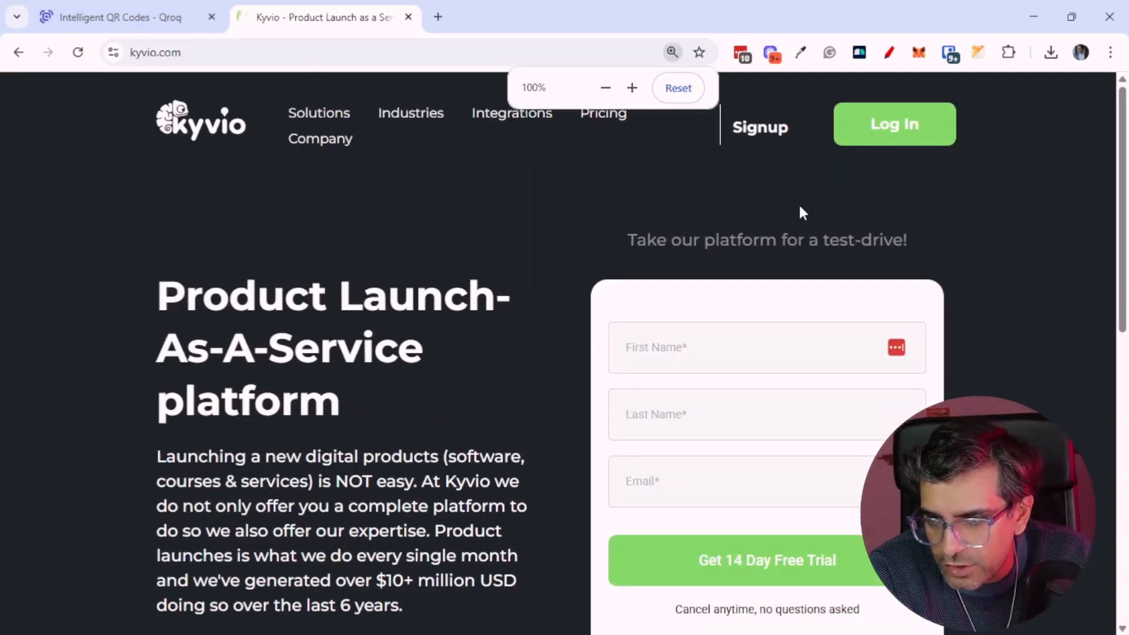
{"action": "left_click", "coordinate": [888, 53]}
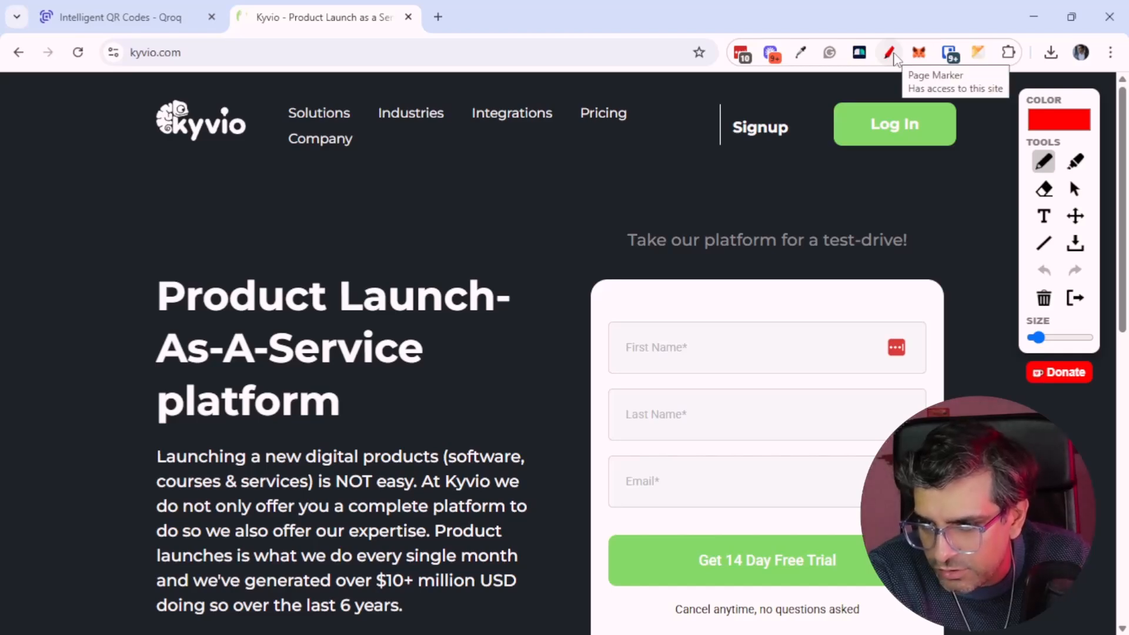
{"action": "right_click", "coordinate": [920, 91]}
{"action": "left_click", "coordinate": [800, 56]}
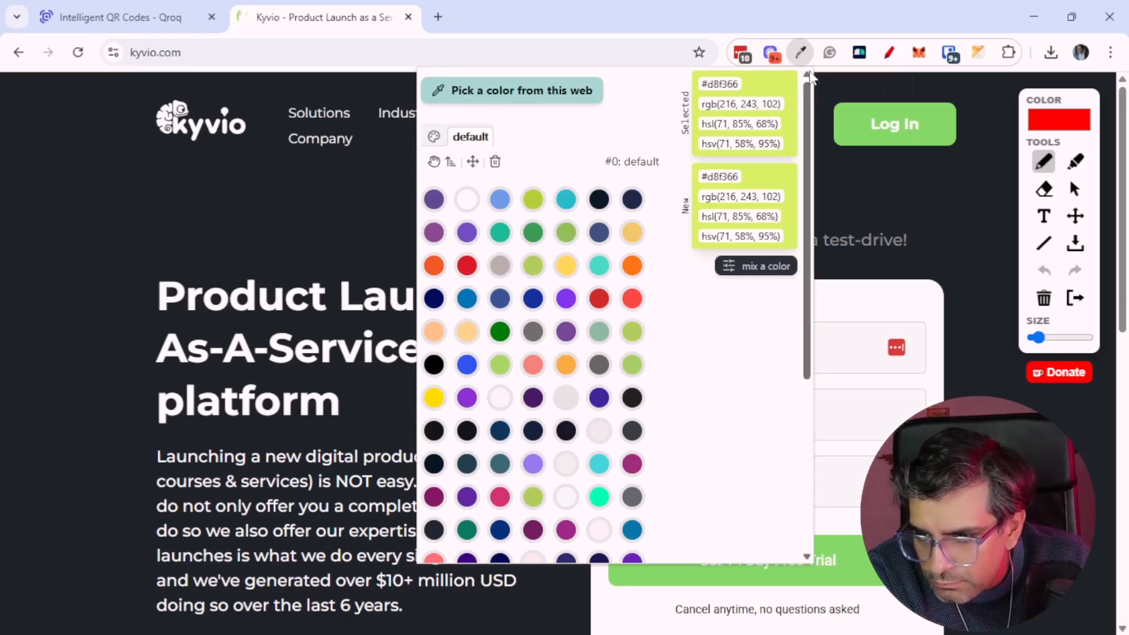
{"action": "left_click", "coordinate": [999, 184]}
{"action": "left_click", "coordinate": [888, 61]}
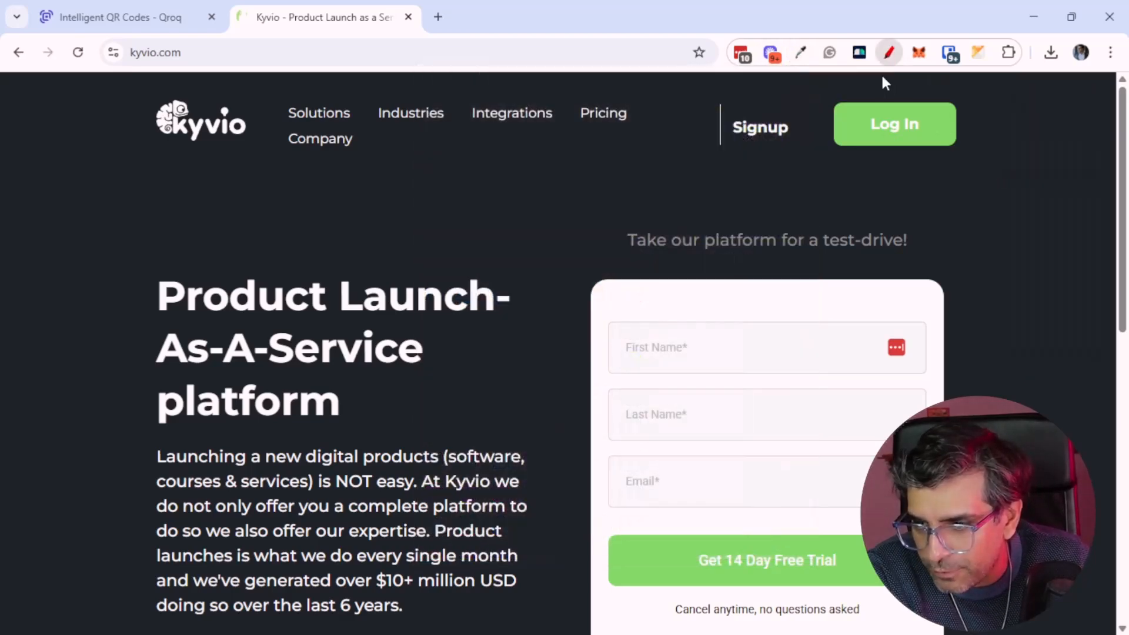
Sample the green Log In button's colour on the kyvio page with the color picker extension
{"action": "left_click", "coordinate": [800, 52]}
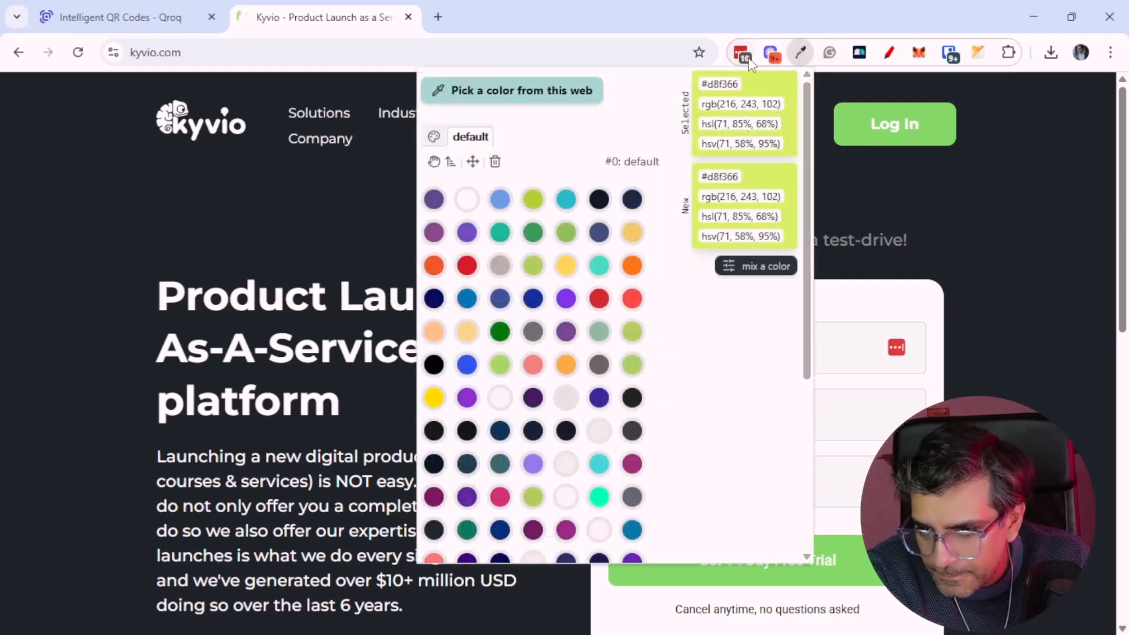
{"action": "left_click", "coordinate": [546, 103]}
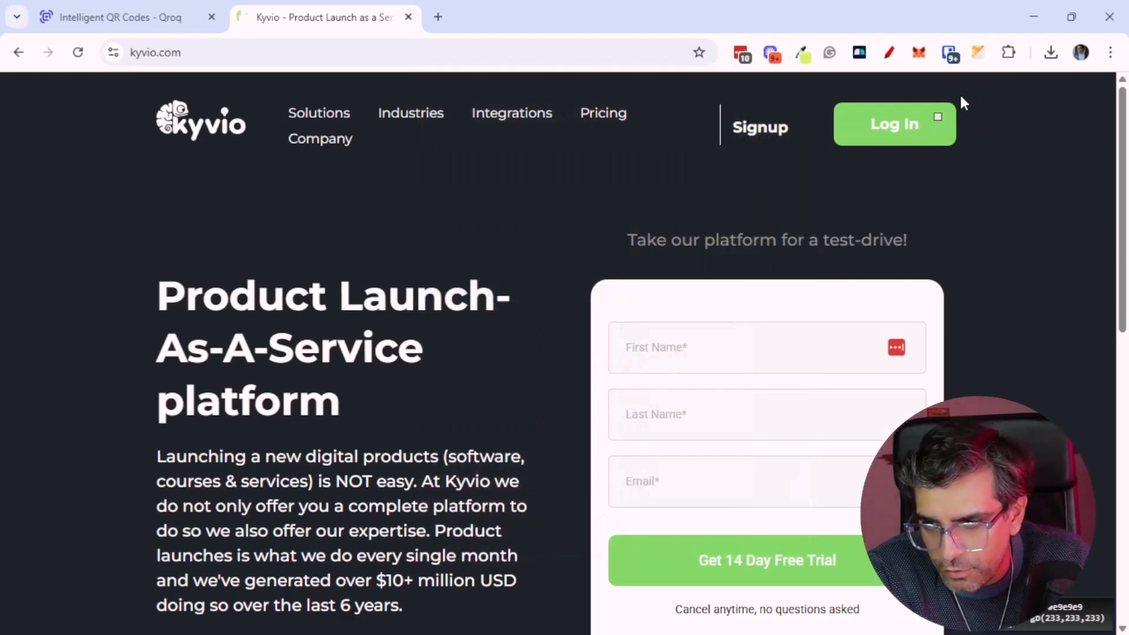
{"action": "left_click", "coordinate": [937, 126]}
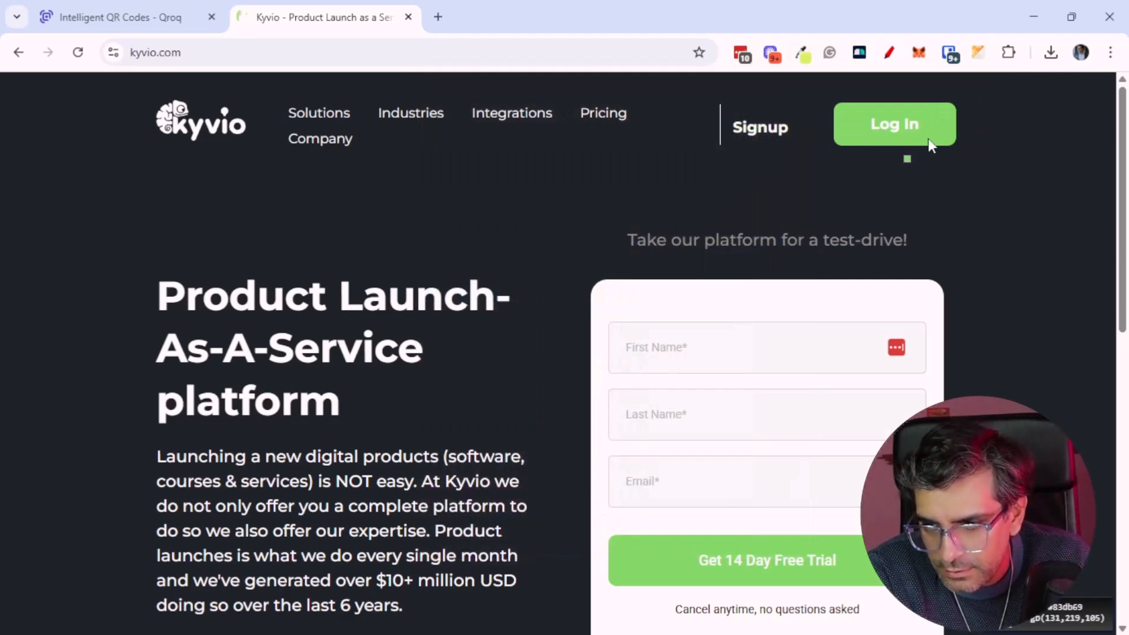
{"action": "left_click", "coordinate": [802, 52]}
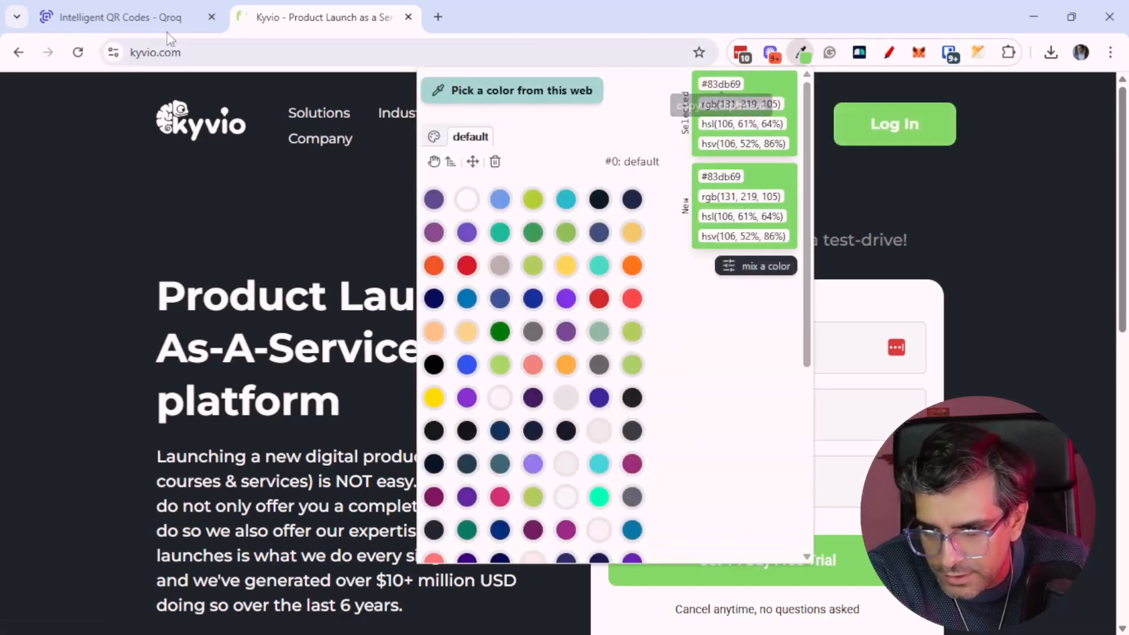
Set the QR code's background color to #83db69
{"action": "left_click", "coordinate": [103, 16]}
{"action": "left_click", "coordinate": [410, 257]}
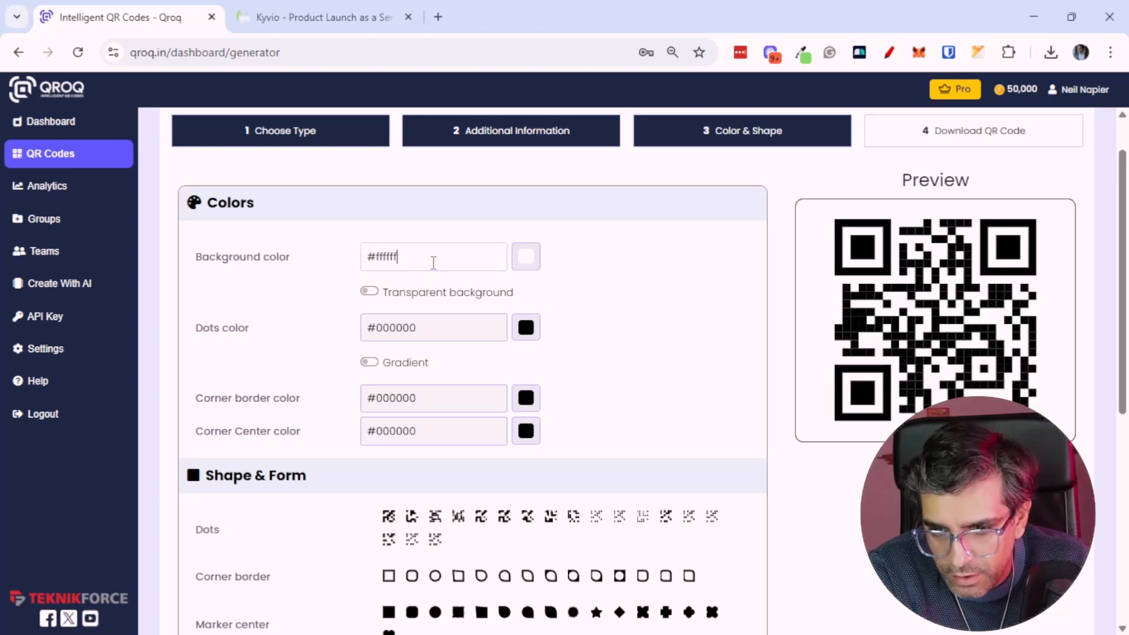
{"action": "key", "text": "ctrl+a"}
{"action": "type", "text": "#83db69"}
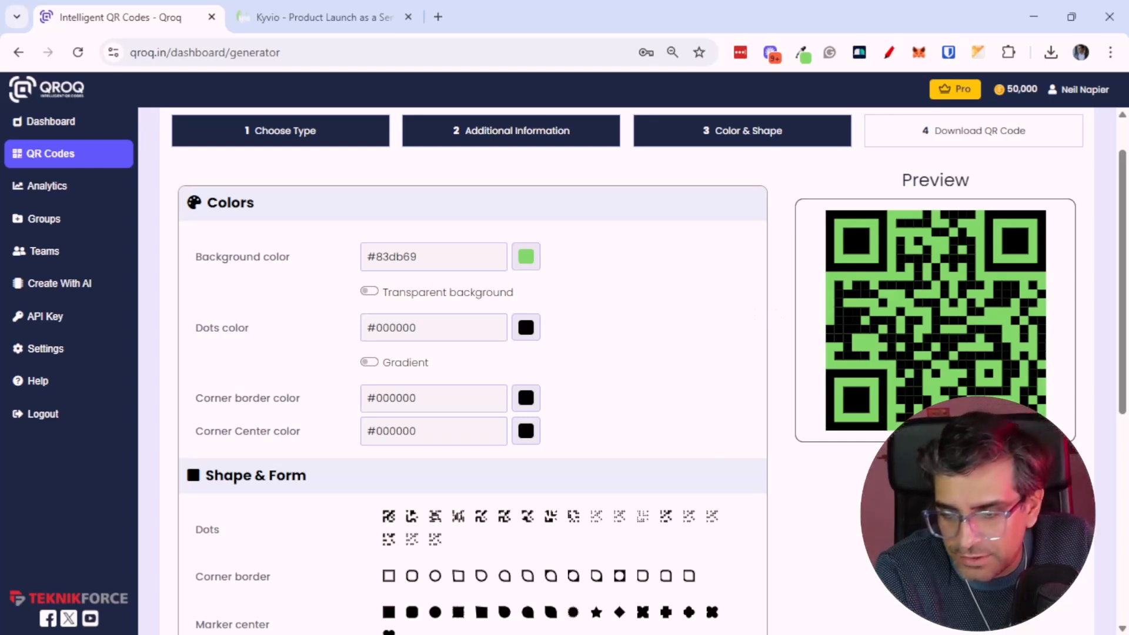
Choose the heart-shaped pattern for the QR code dots
{"action": "scroll", "coordinate": [692, 398], "scroll_direction": "down", "scroll_amount": 1}
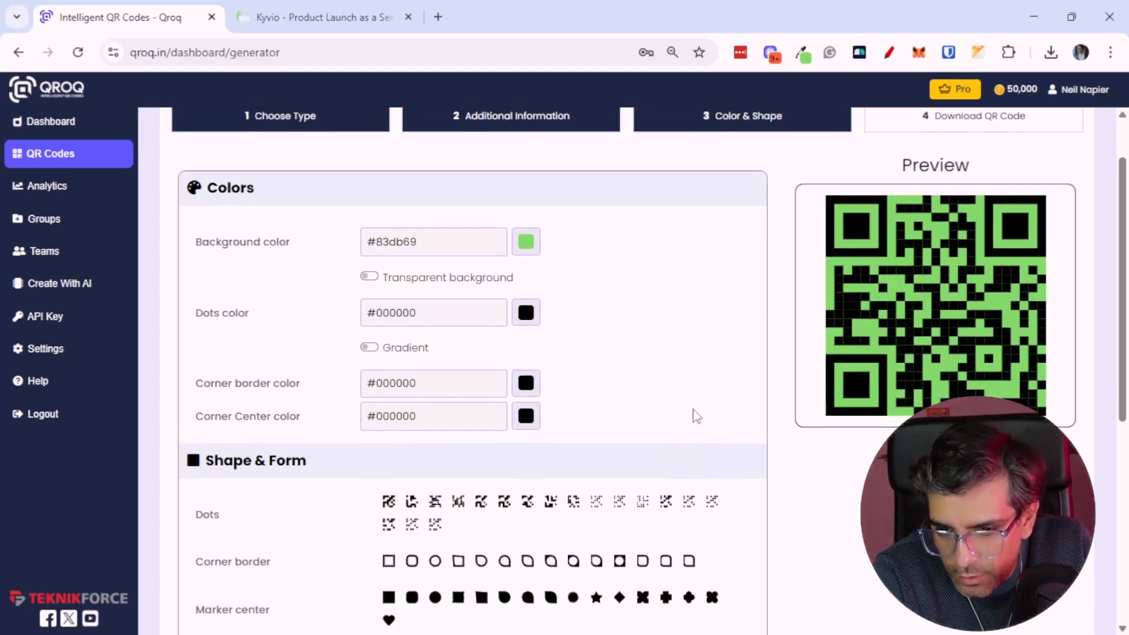
{"action": "scroll", "coordinate": [592, 369], "scroll_direction": "down", "scroll_amount": 3}
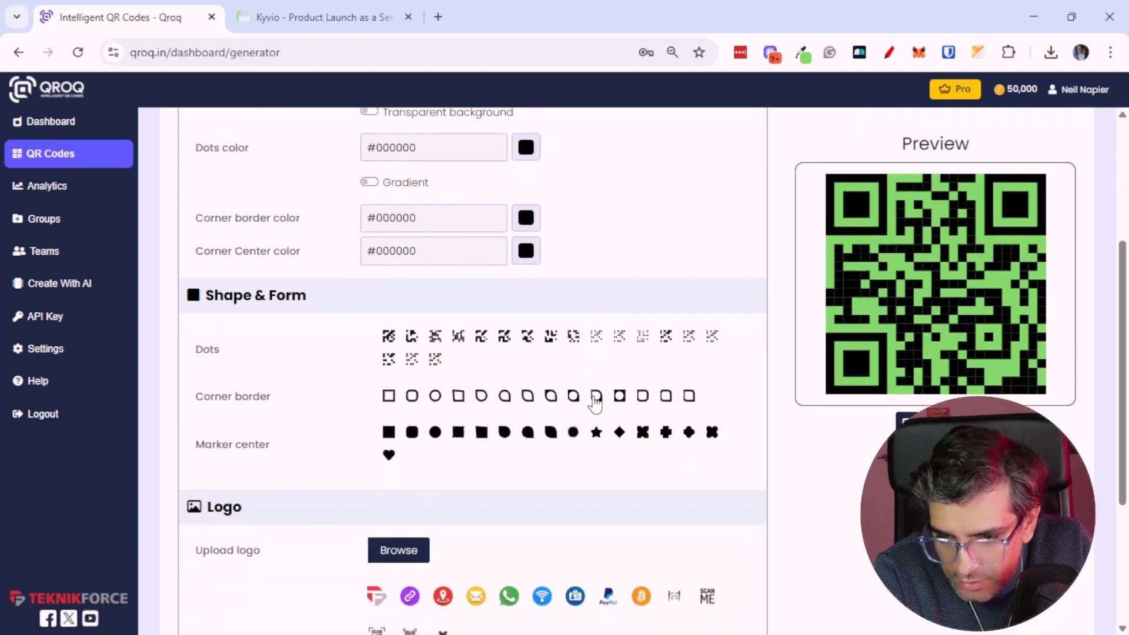
{"action": "left_click", "coordinate": [410, 360]}
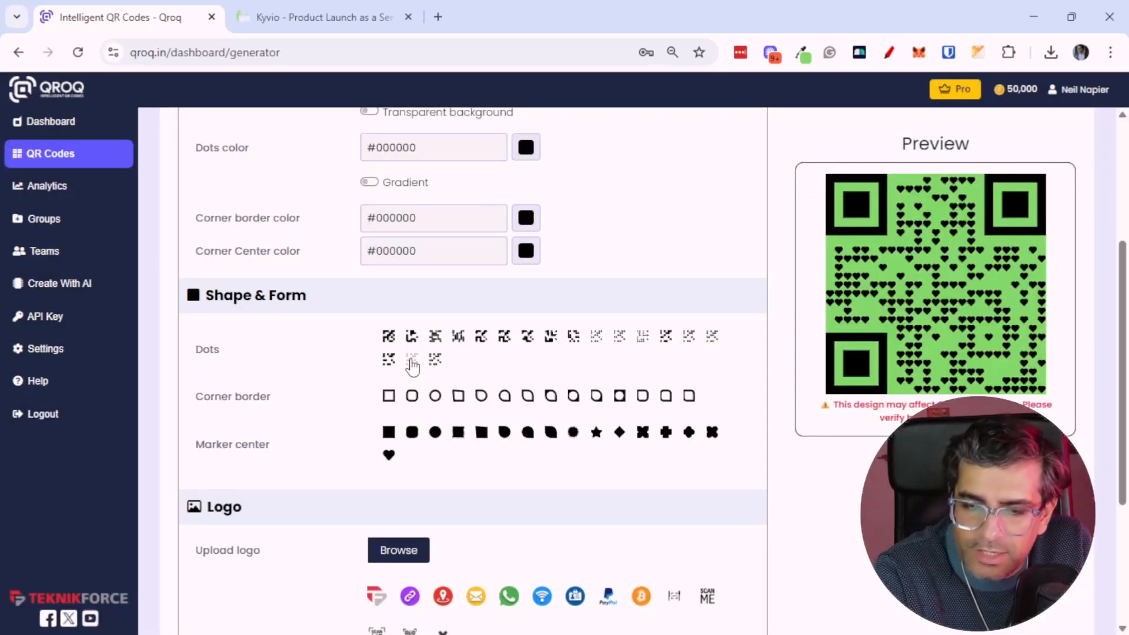
Switch the QR code dots to the rounded-cross pattern and keep the plain square corner border
{"action": "left_click", "coordinate": [428, 361]}
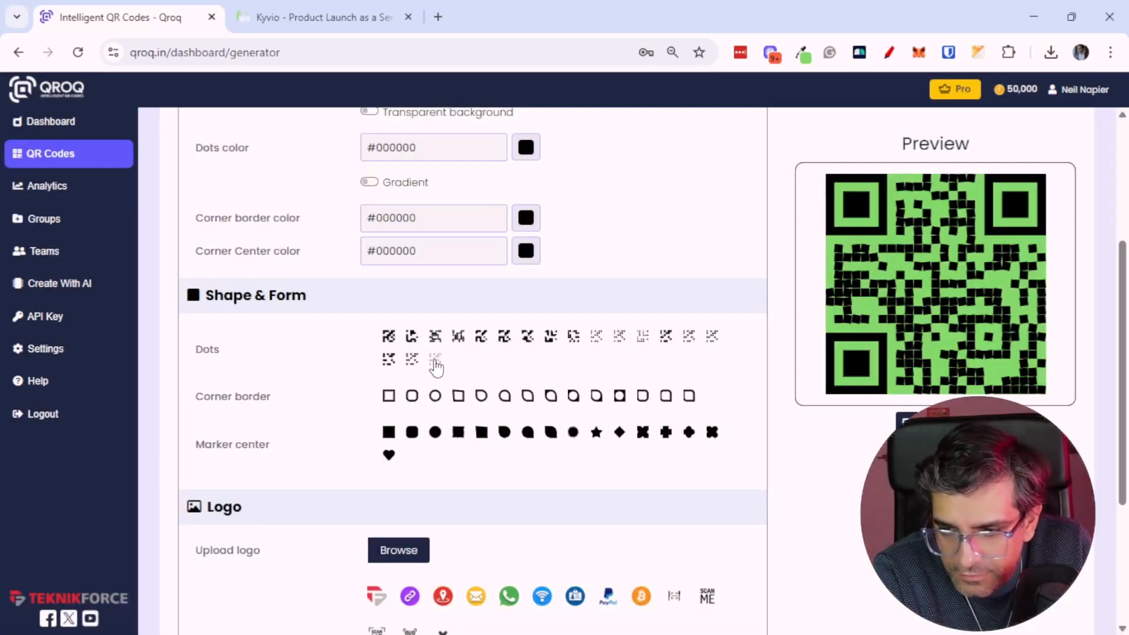
{"action": "left_click", "coordinate": [386, 358]}
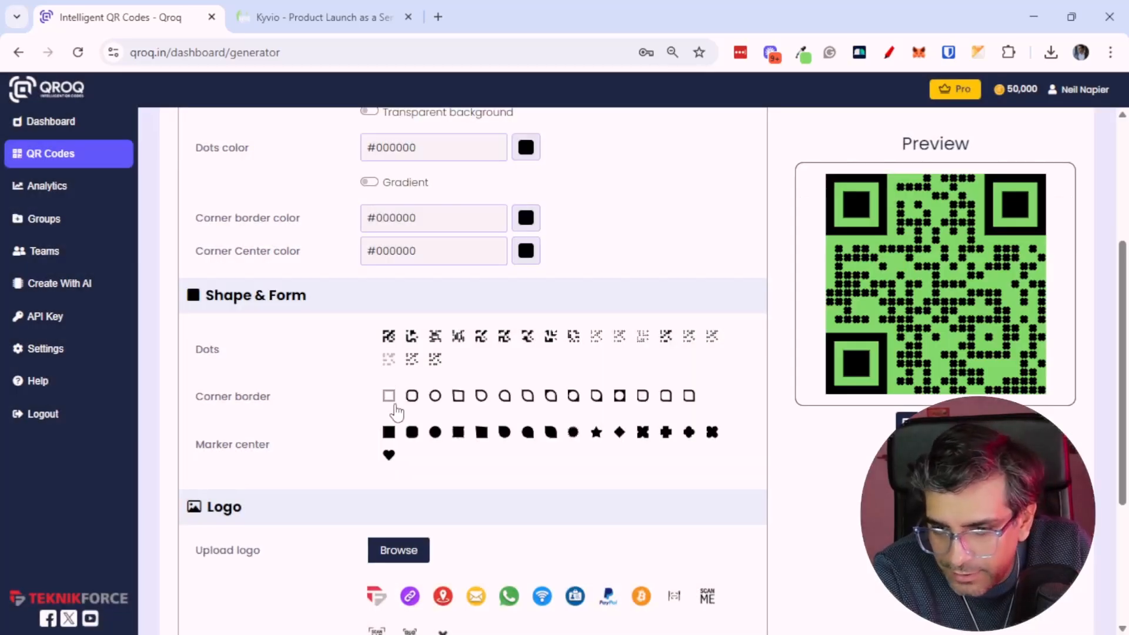
{"action": "left_click", "coordinate": [619, 396]}
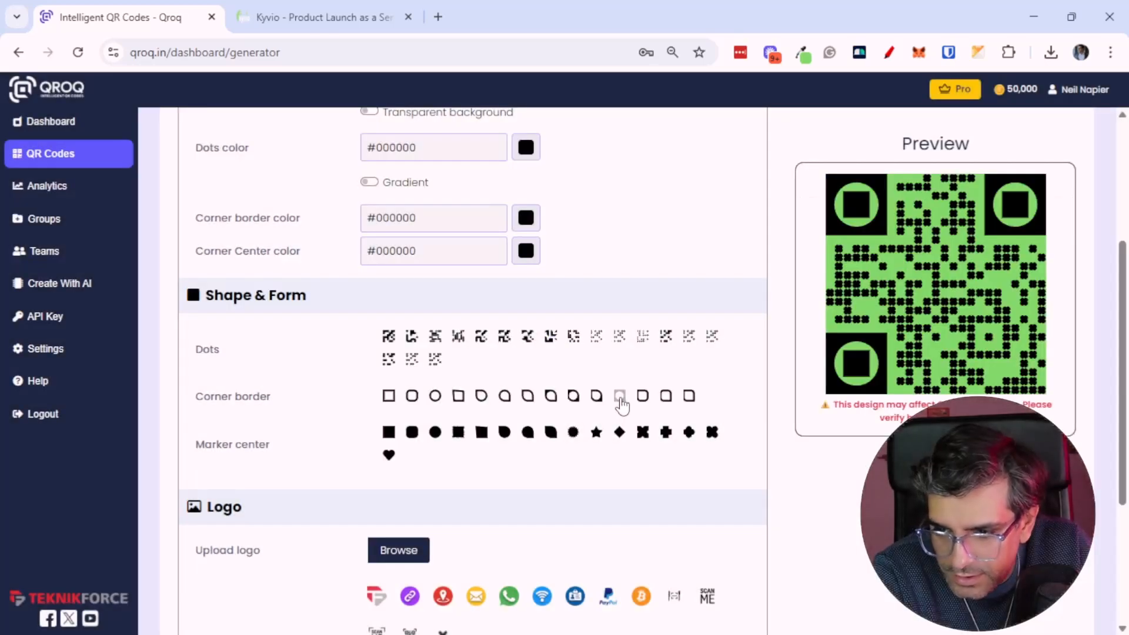
{"action": "left_click", "coordinate": [389, 395]}
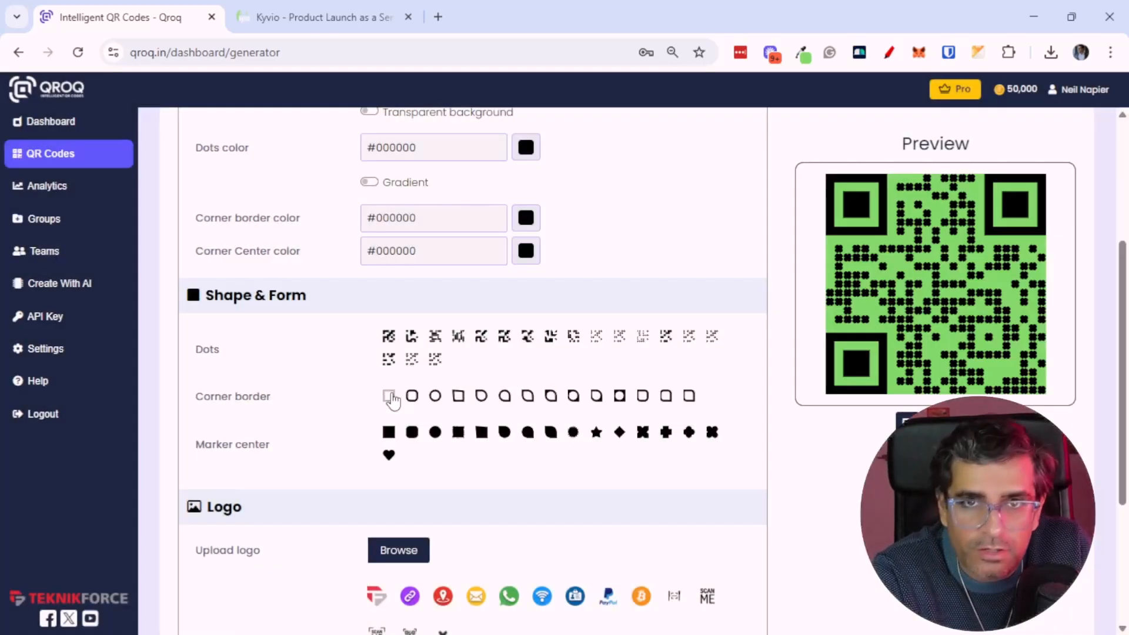
Set the marker centre shape to the rounded cross
{"action": "scroll", "coordinate": [573, 491], "scroll_direction": "down", "scroll_amount": 2}
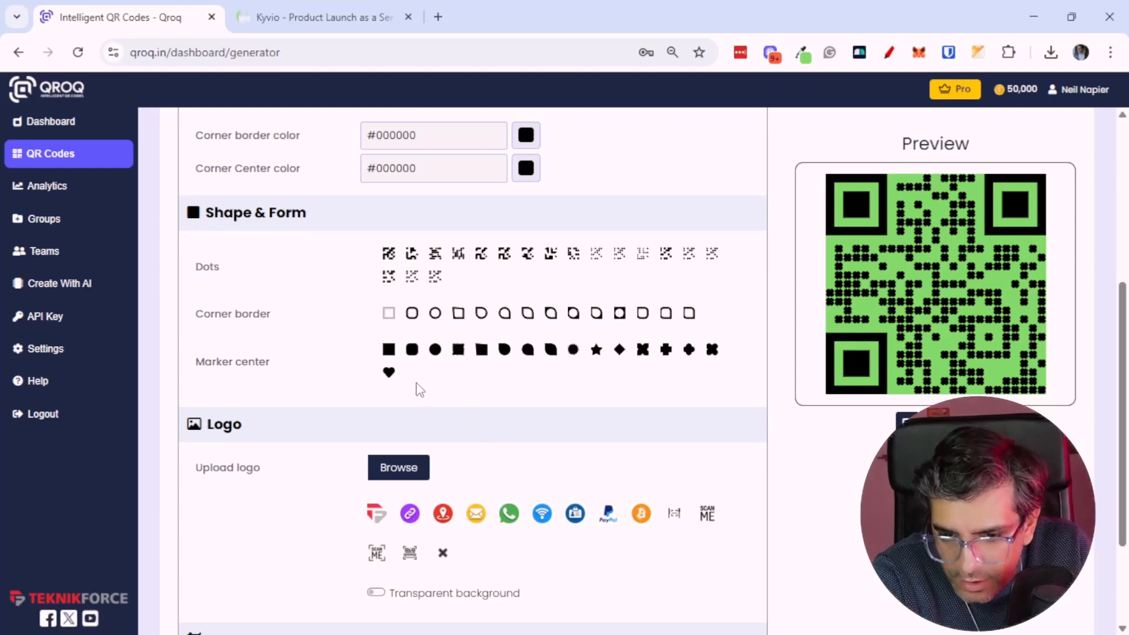
{"action": "left_click", "coordinate": [574, 360]}
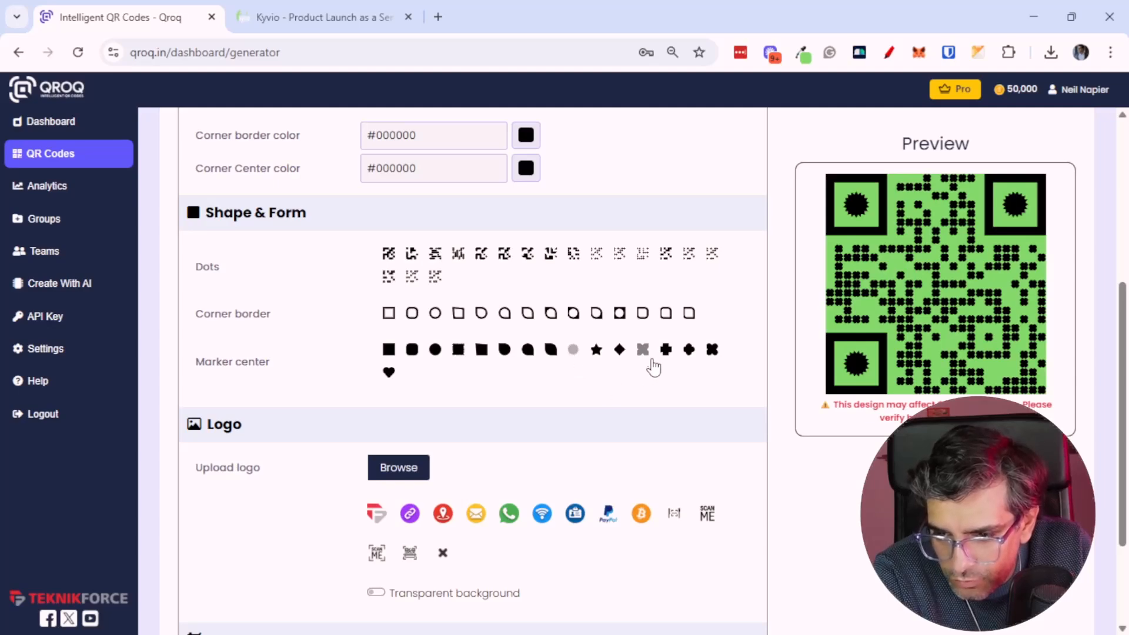
{"action": "left_click", "coordinate": [665, 352]}
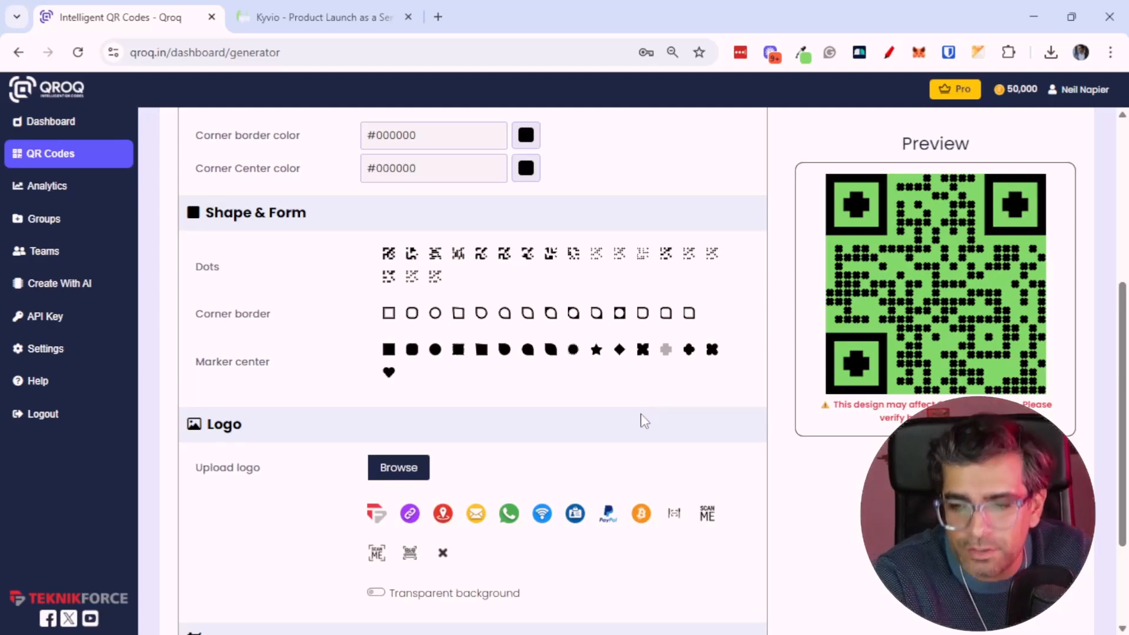
{"action": "left_click", "coordinate": [688, 351]}
{"action": "scroll", "coordinate": [637, 434], "scroll_direction": "down", "scroll_amount": 2}
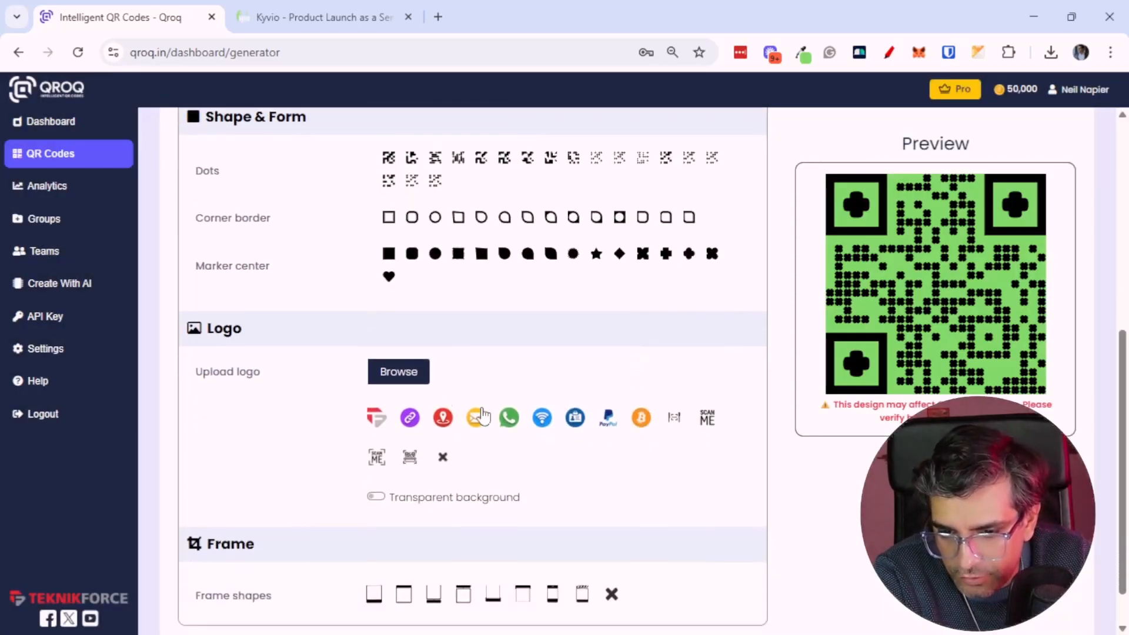
{"action": "left_click", "coordinate": [411, 379]}
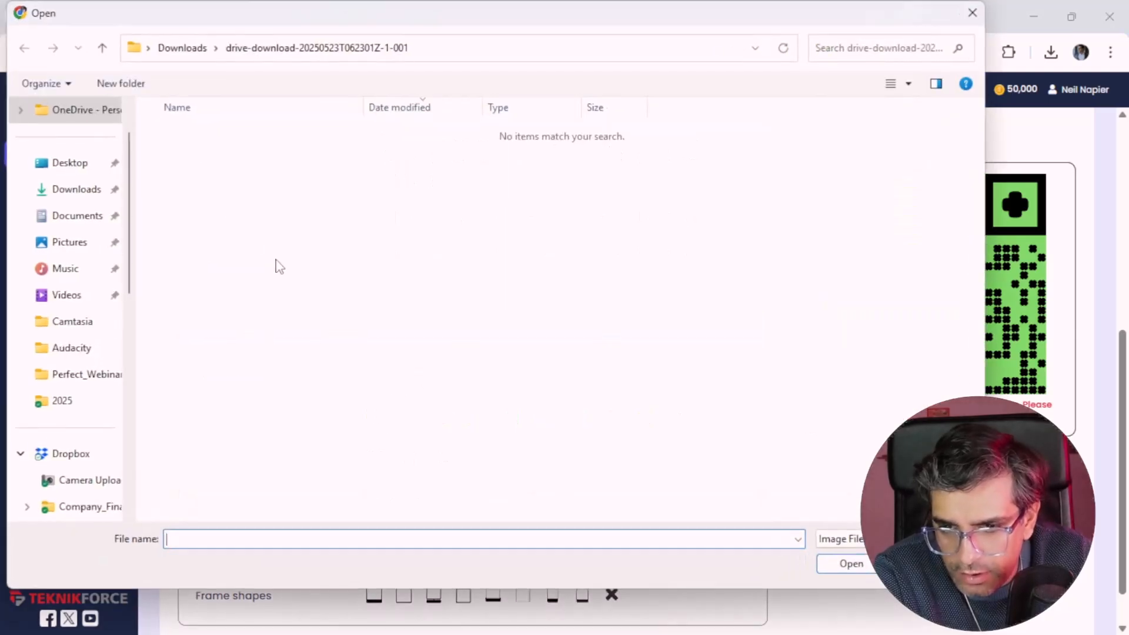
{"action": "left_click", "coordinate": [97, 188]}
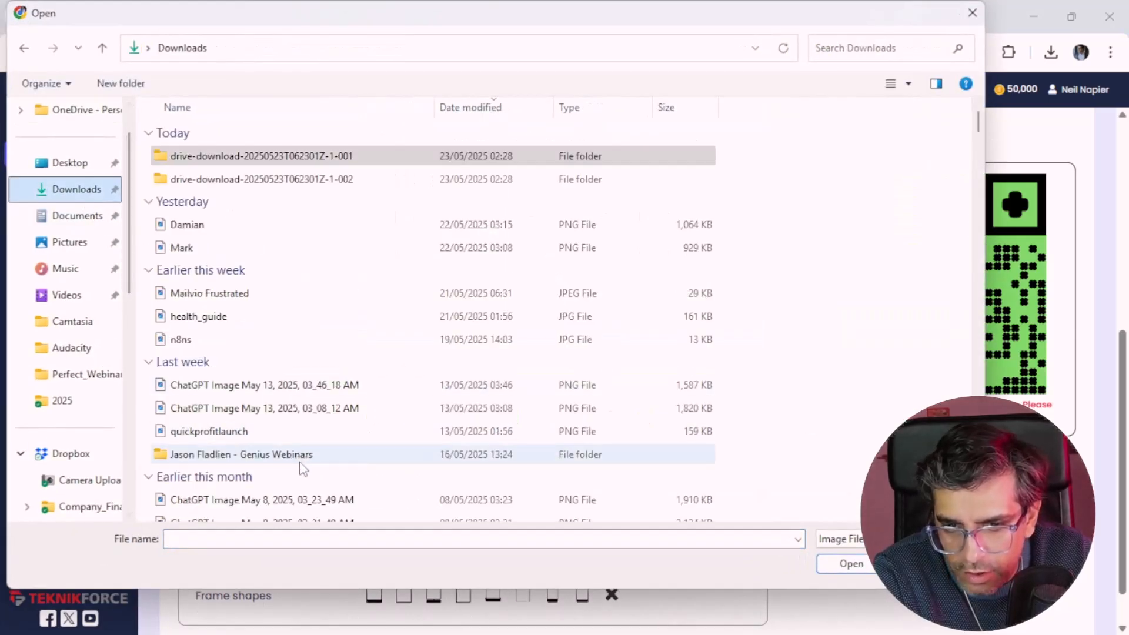
{"action": "left_click", "coordinate": [280, 539]}
{"action": "type", "text": "kyvio"}
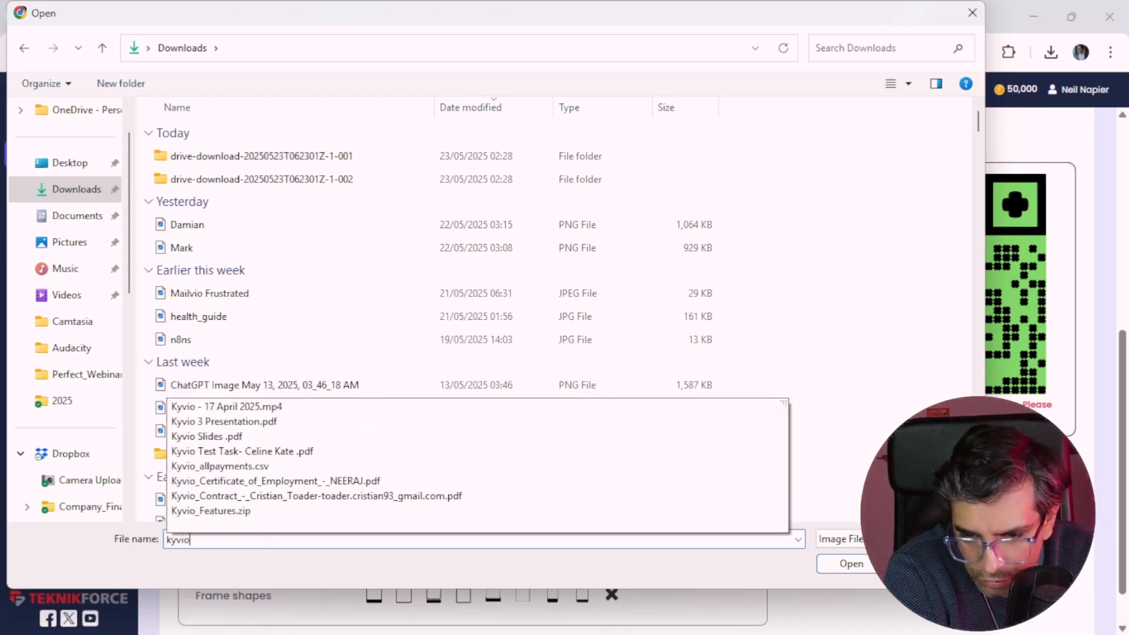
{"action": "key", "text": "Escape"}
{"action": "key", "text": "Escape"}
{"action": "key", "text": "ctrl+Tab"}
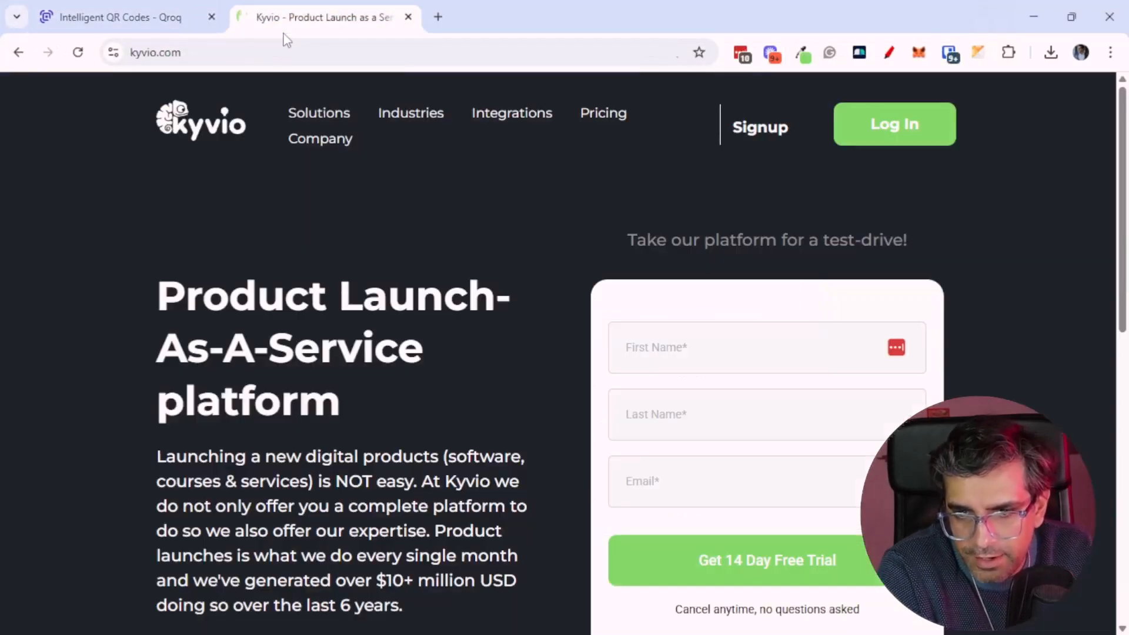
{"action": "right_click", "coordinate": [178, 120]}
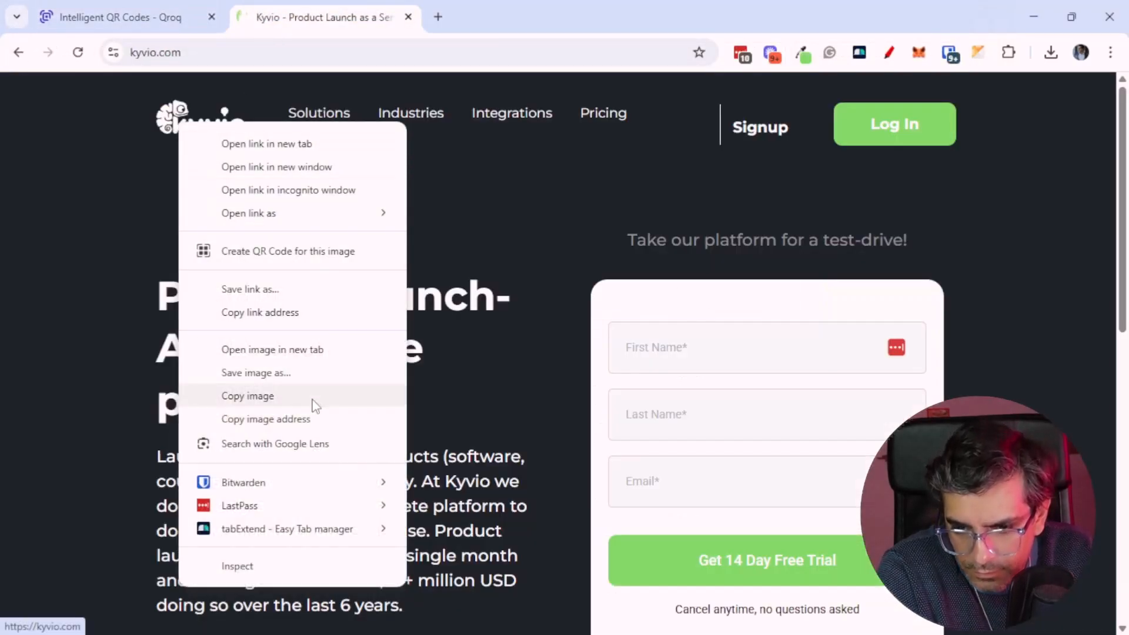
{"action": "left_click", "coordinate": [302, 348]}
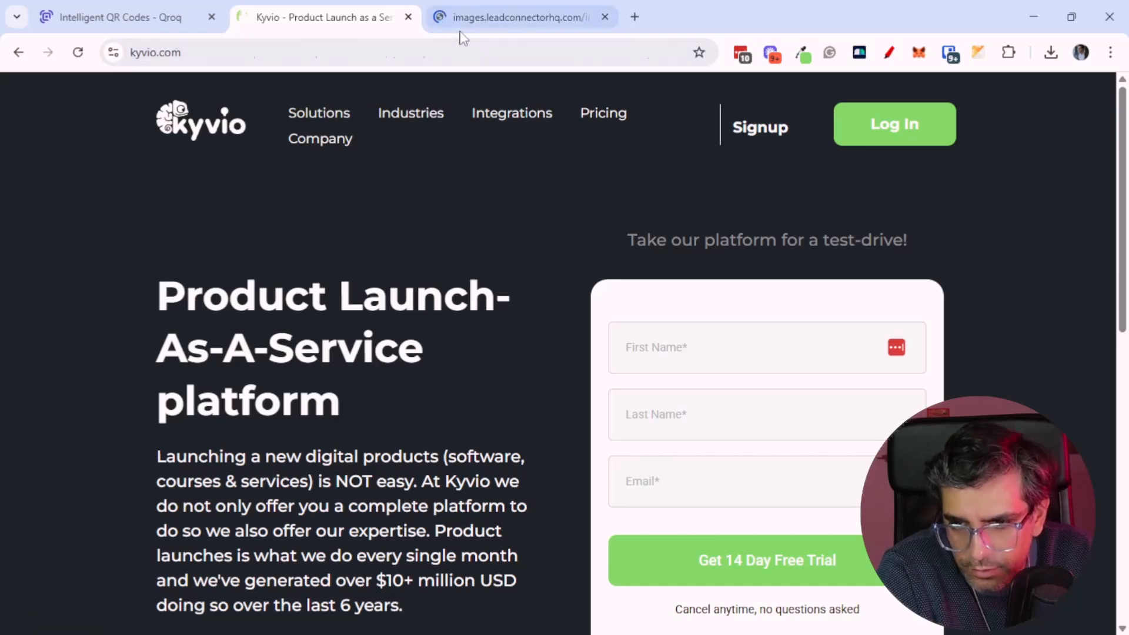
{"action": "left_click", "coordinate": [462, 20]}
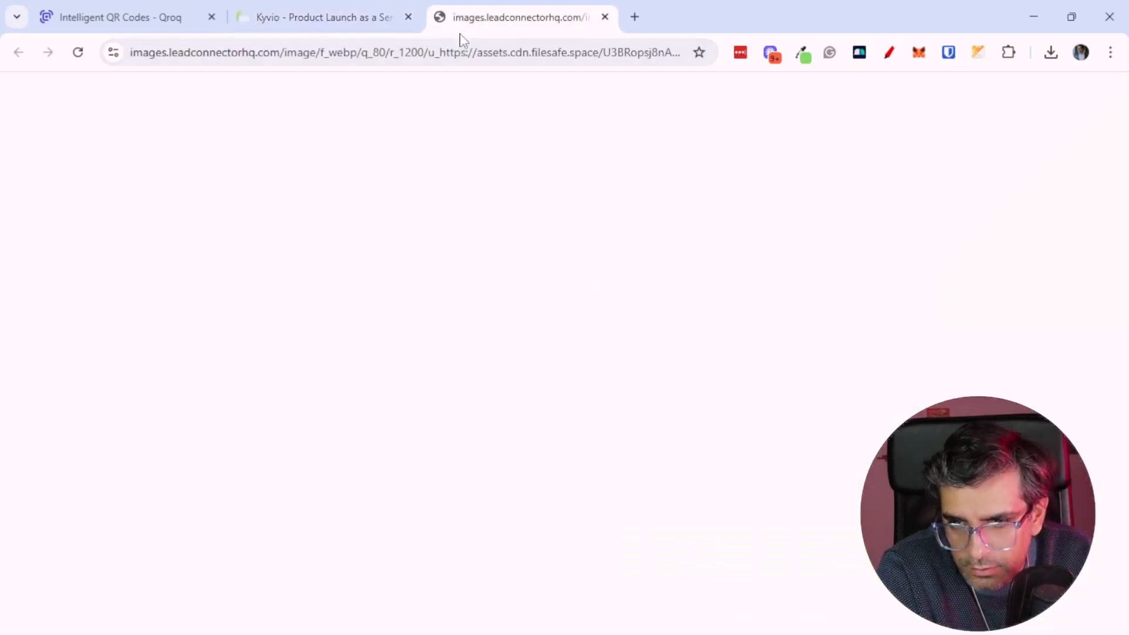
{"action": "left_click", "coordinate": [605, 17]}
{"action": "right_click", "coordinate": [218, 128]}
{"action": "left_click", "coordinate": [335, 377]}
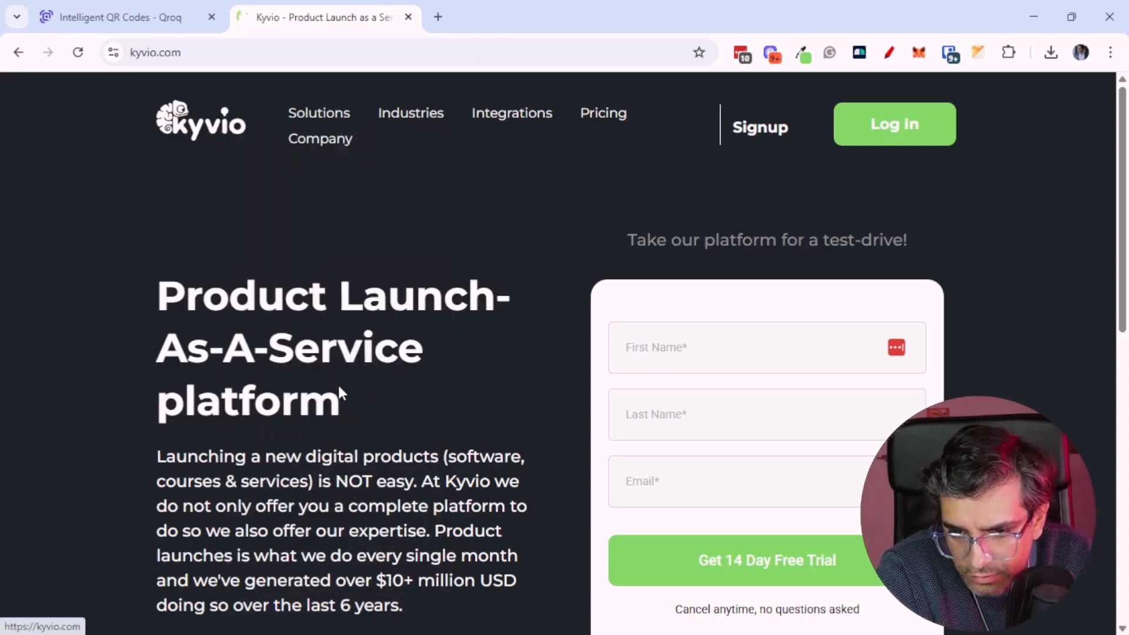
{"action": "key", "text": "Escape"}
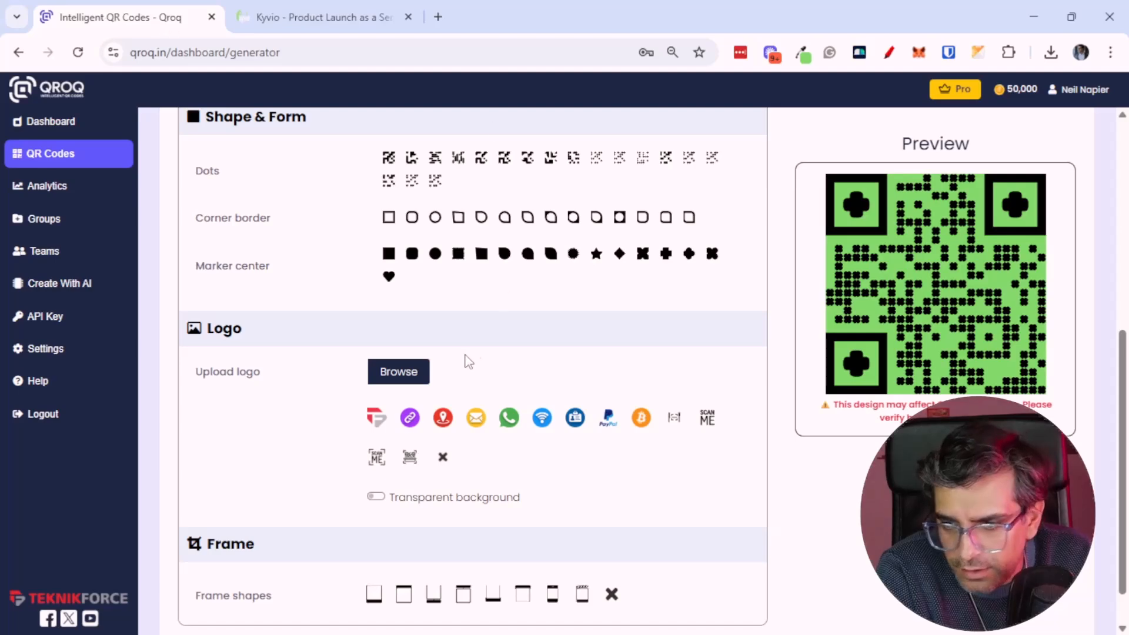
Add the Scan Me logo to the centre of the QR code, leaving the background non-transparent
{"action": "left_click", "coordinate": [475, 423]}
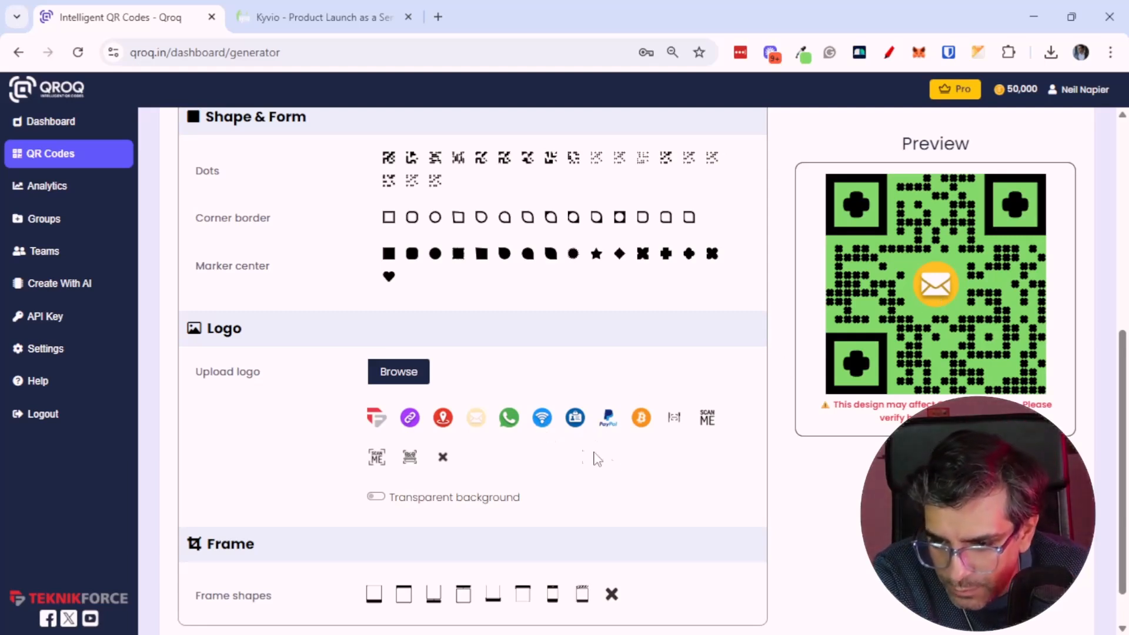
{"action": "left_click", "coordinate": [378, 457]}
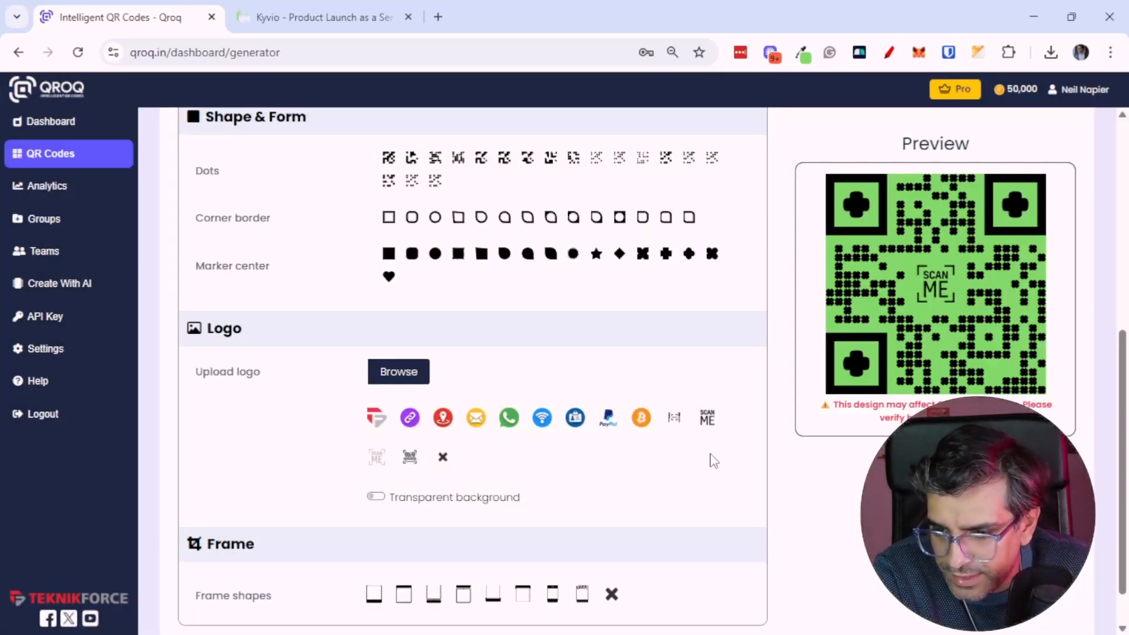
{"action": "left_click", "coordinate": [378, 496]}
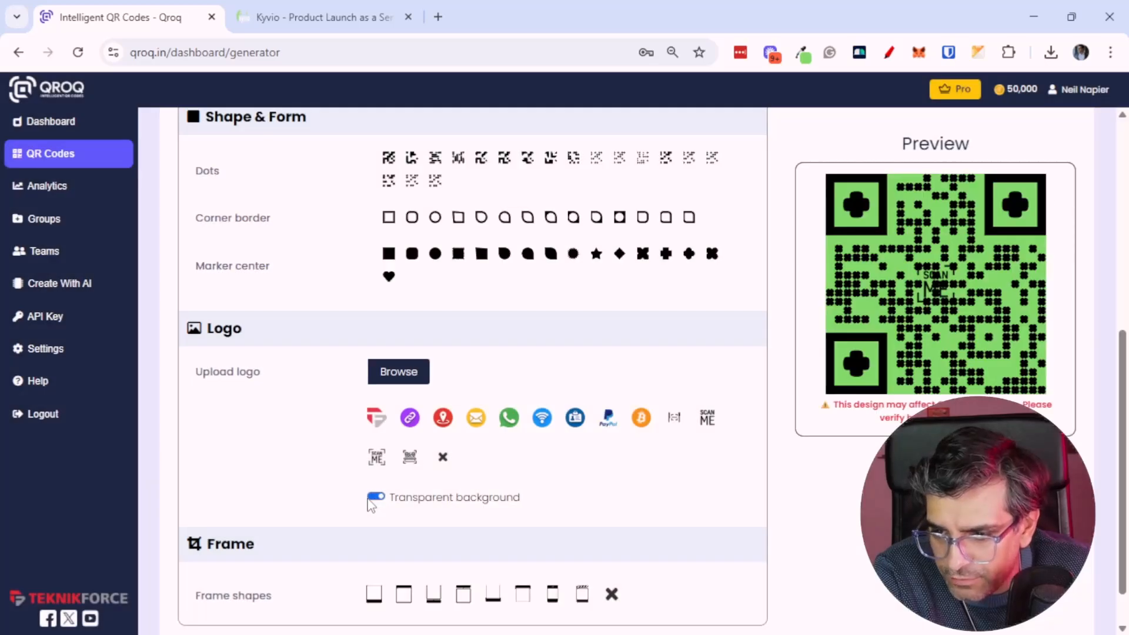
{"action": "left_click", "coordinate": [371, 497]}
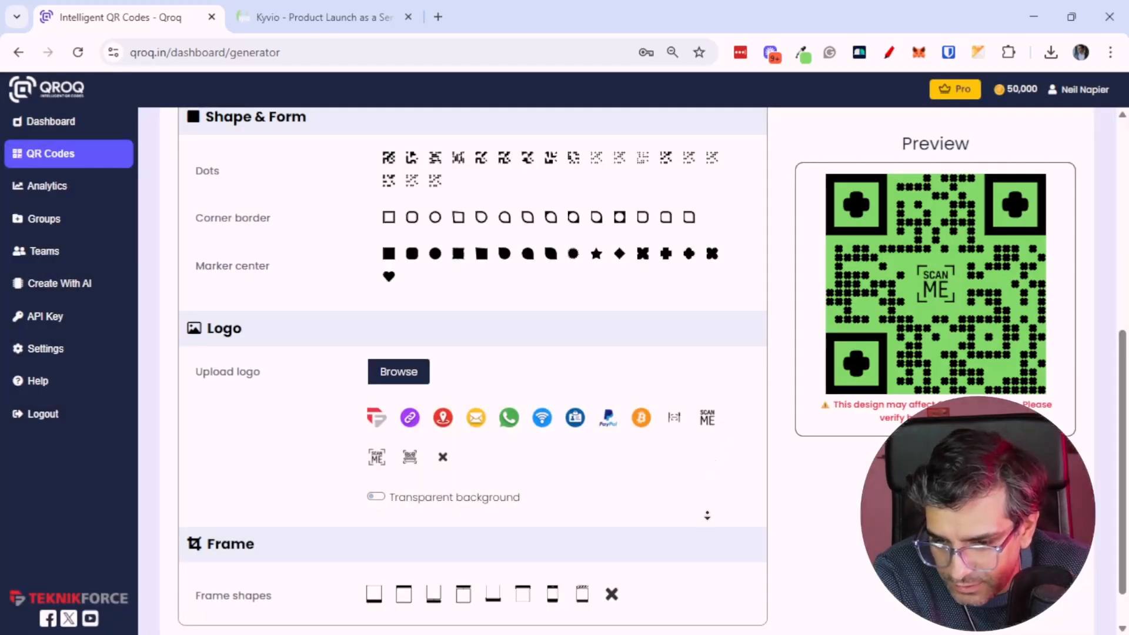
Apply the ribbon banner frame shape to the QR code
{"action": "scroll", "coordinate": [709, 548], "scroll_direction": "down", "scroll_amount": 1}
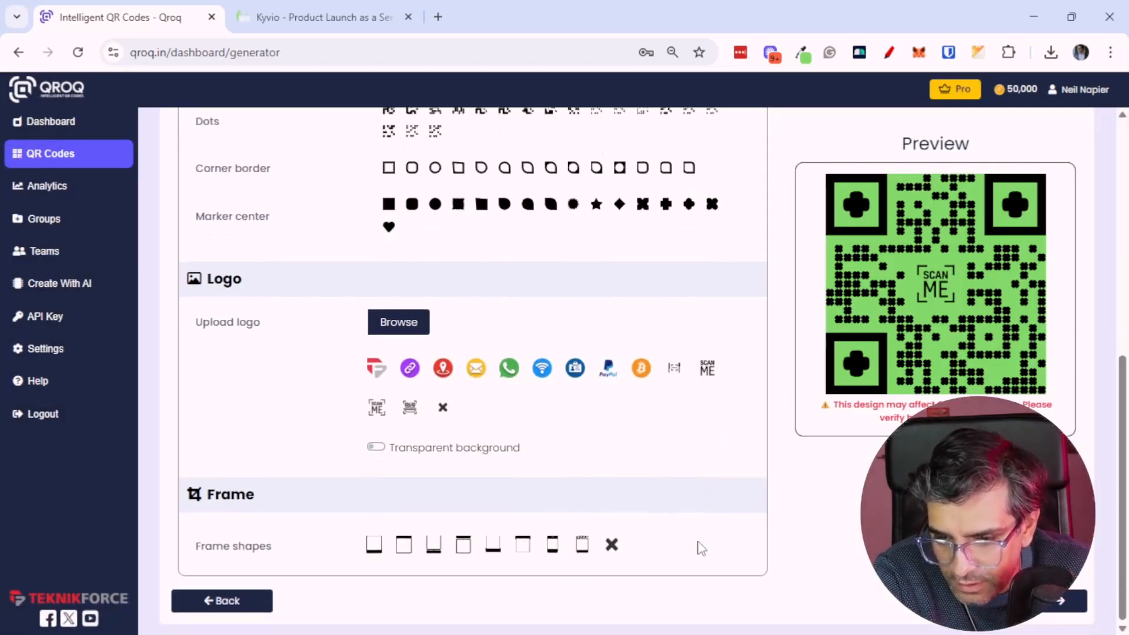
{"action": "left_click", "coordinate": [401, 542]}
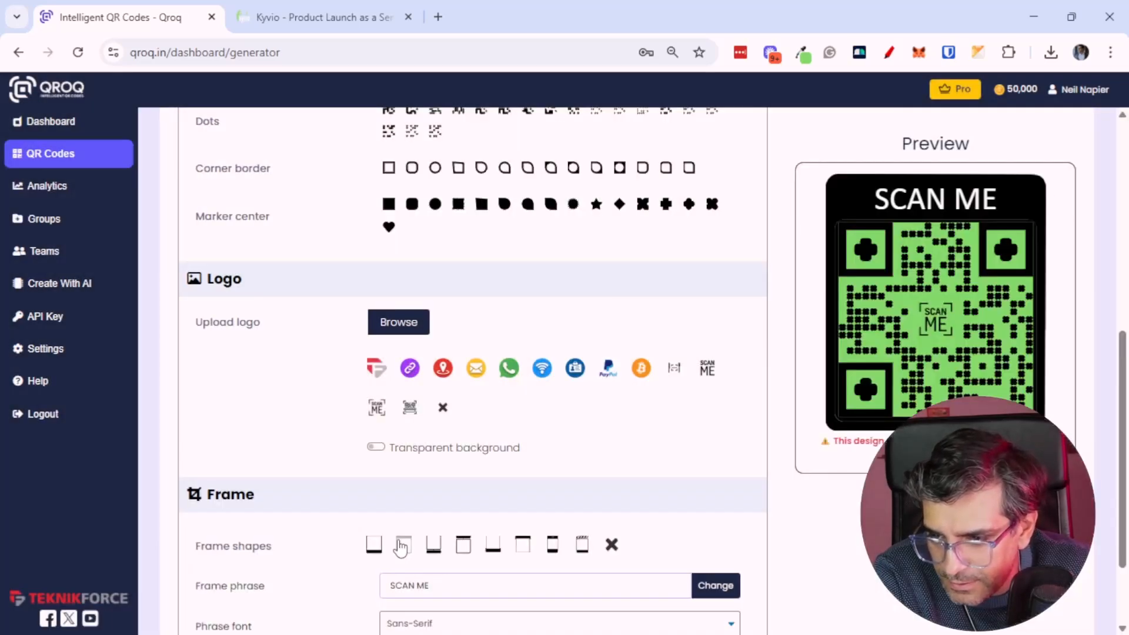
{"action": "left_click", "coordinate": [494, 543]}
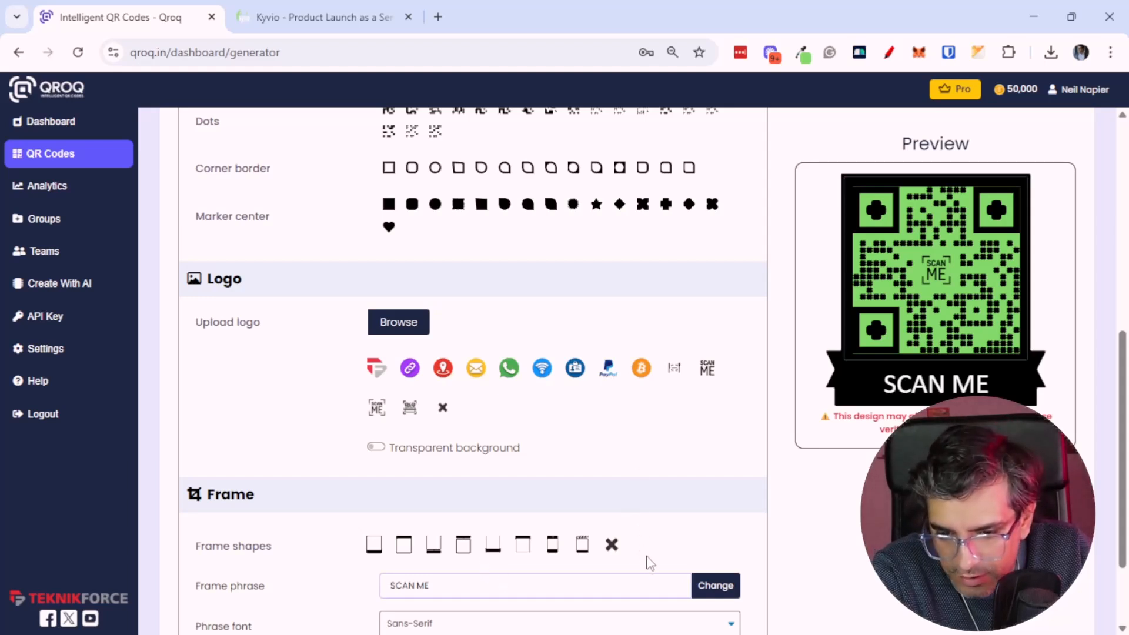
Change the frame phrase to SCAN FOR GIFTS
{"action": "scroll", "coordinate": [592, 594], "scroll_direction": "down", "scroll_amount": 2}
{"action": "left_click_drag", "start_coordinate": [454, 472], "coordinate": [381, 479]}
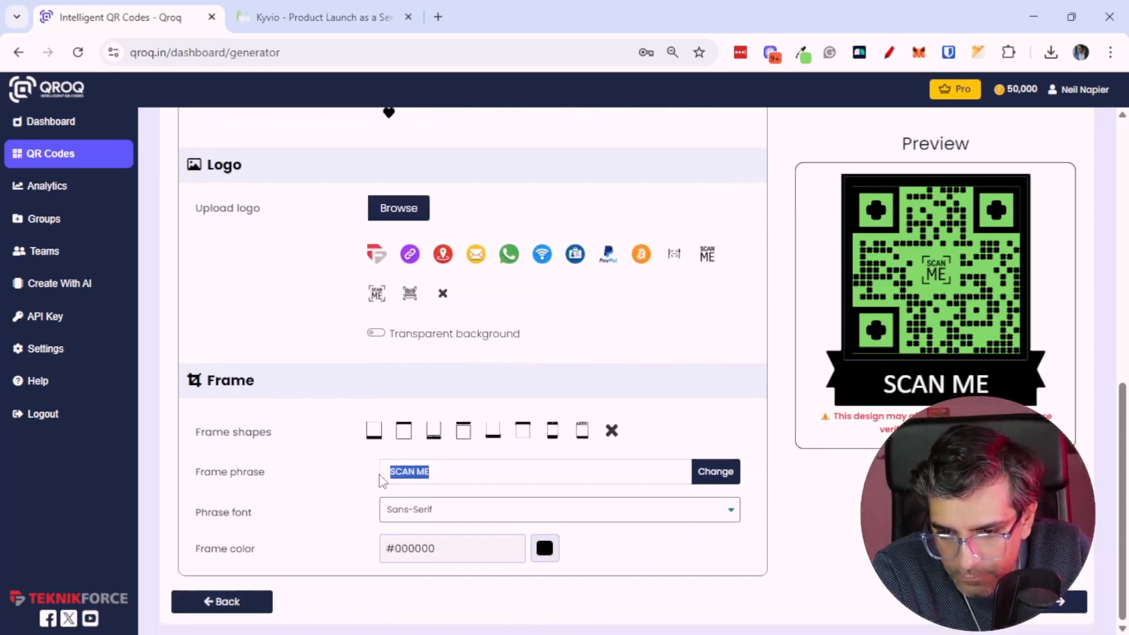
{"action": "type", "text": "S"}
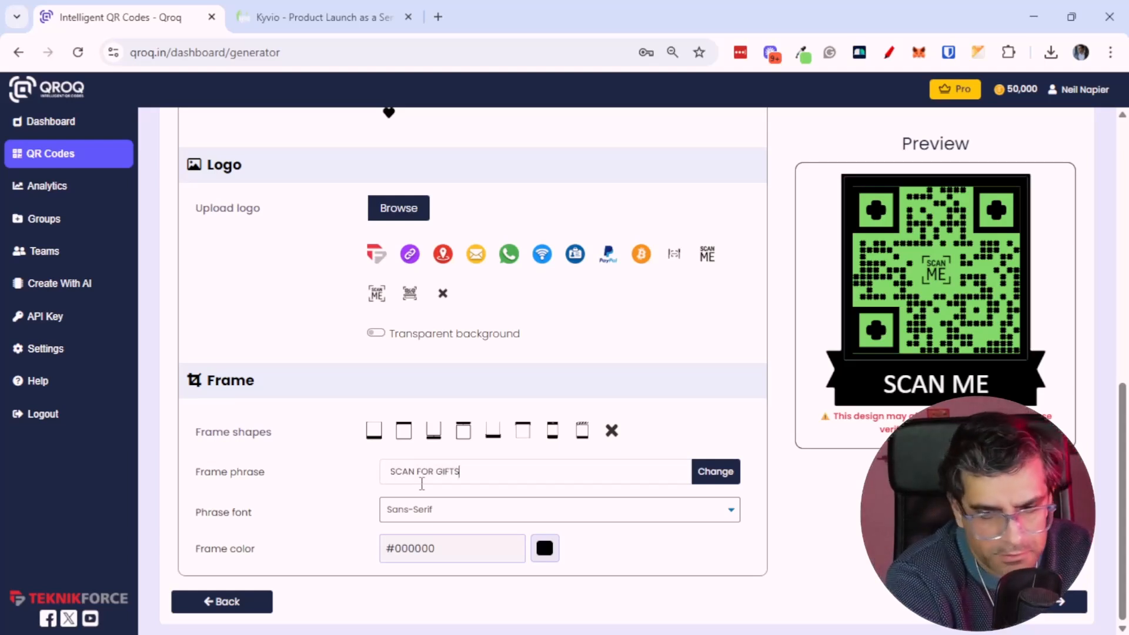
{"action": "left_click", "coordinate": [694, 474]}
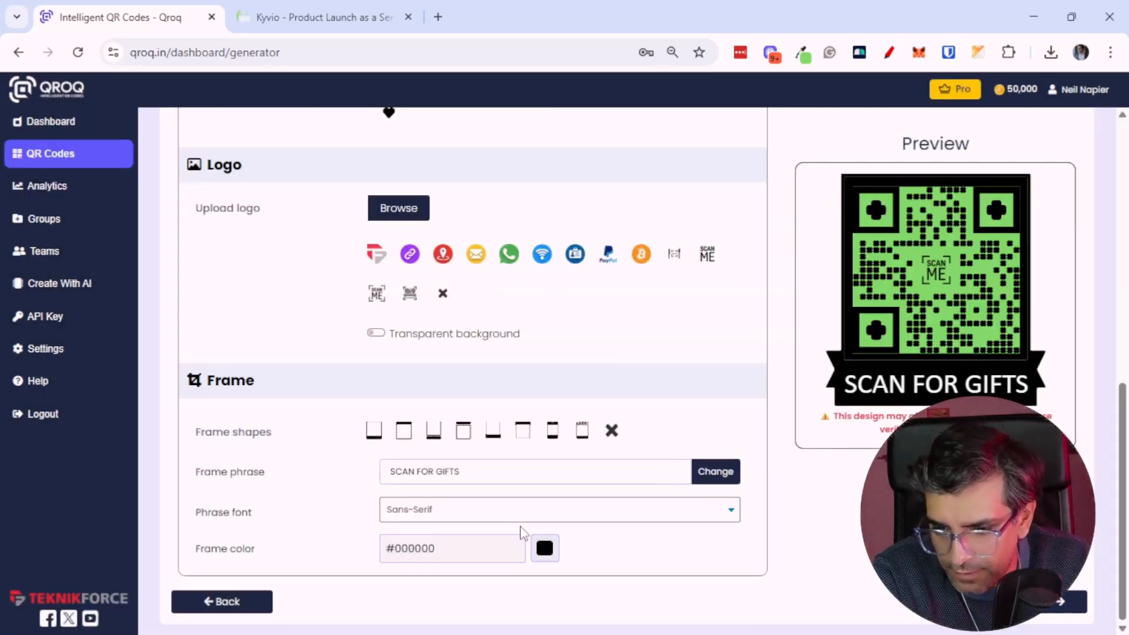
Save the QR code and download it as a PNG
{"action": "left_click", "coordinate": [1022, 608]}
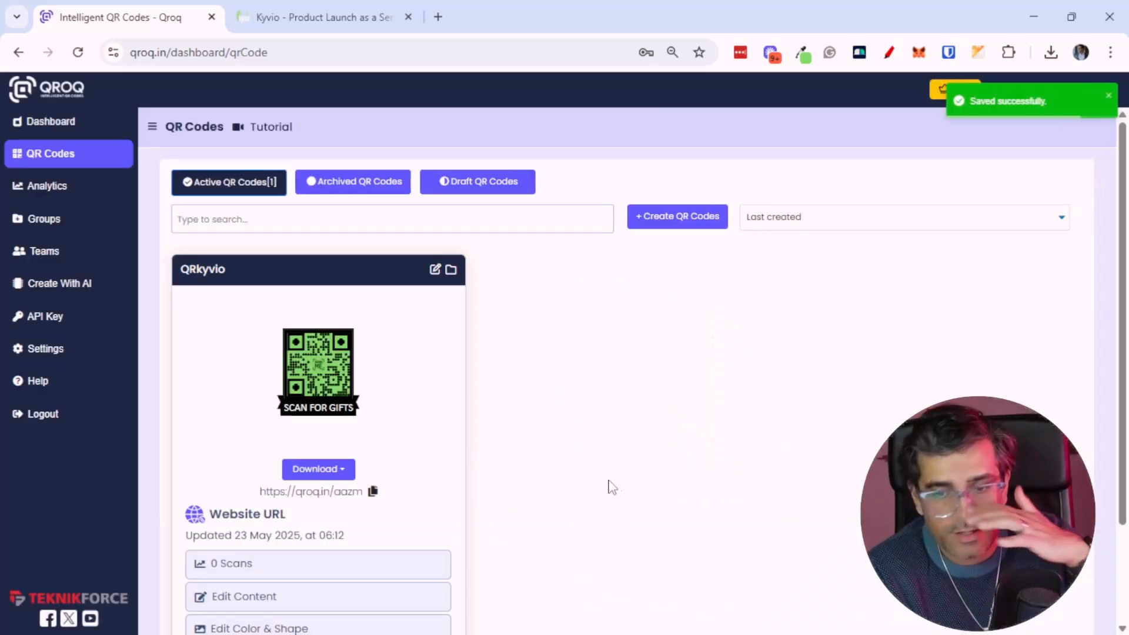
{"action": "scroll", "coordinate": [441, 448], "scroll_direction": "down", "scroll_amount": 2}
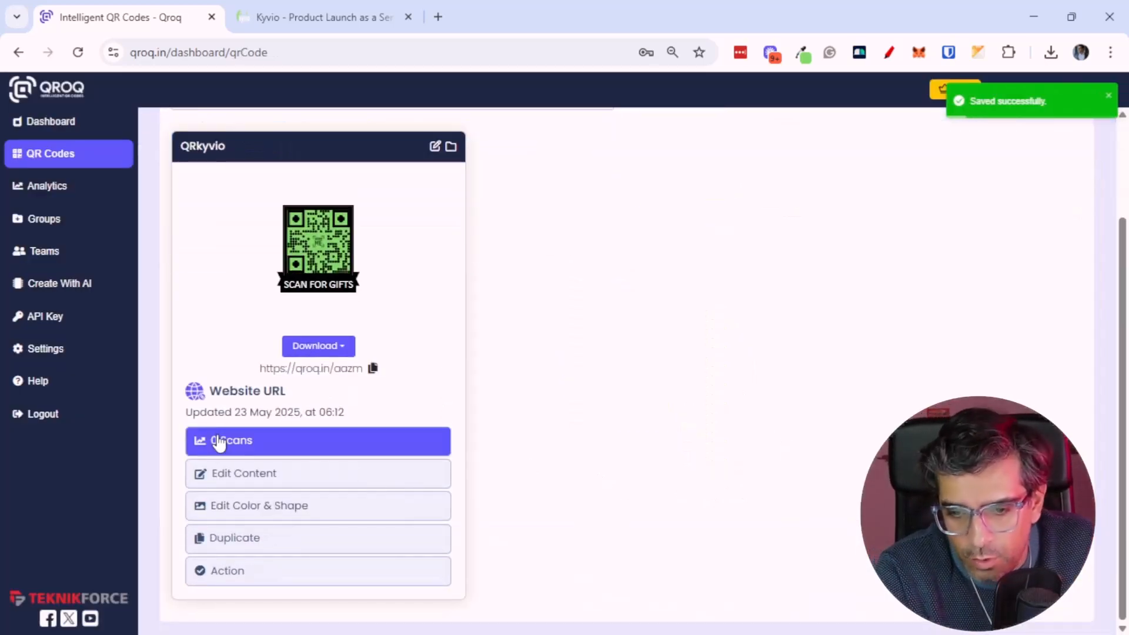
{"action": "left_click", "coordinate": [325, 352]}
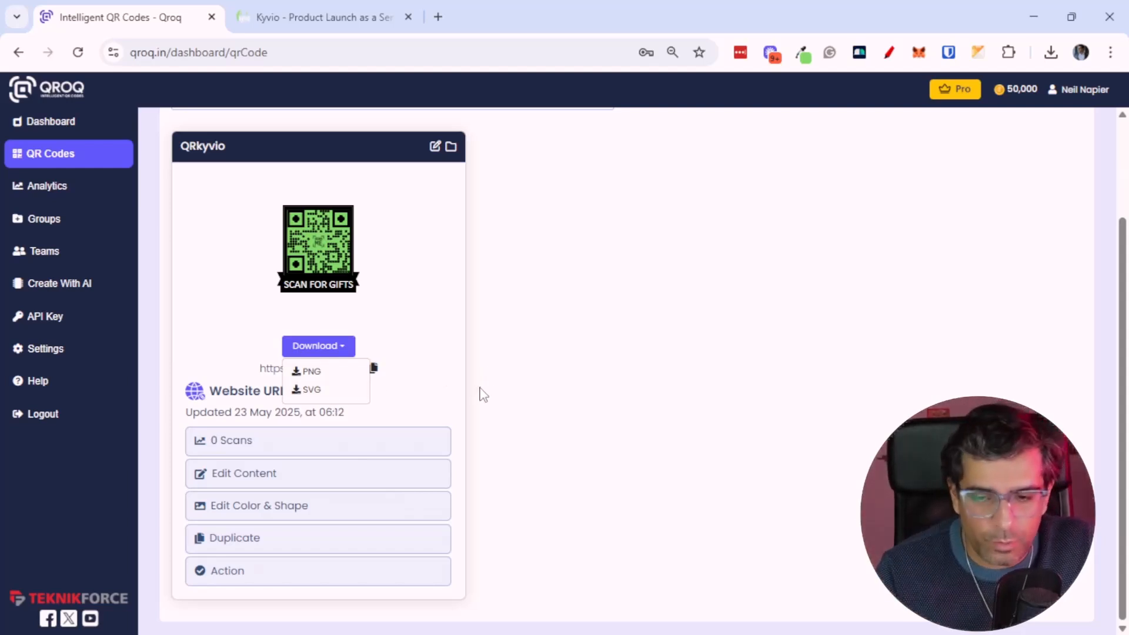
{"action": "left_click", "coordinate": [283, 261]}
{"action": "left_click", "coordinate": [323, 350]}
{"action": "left_click", "coordinate": [334, 381]}
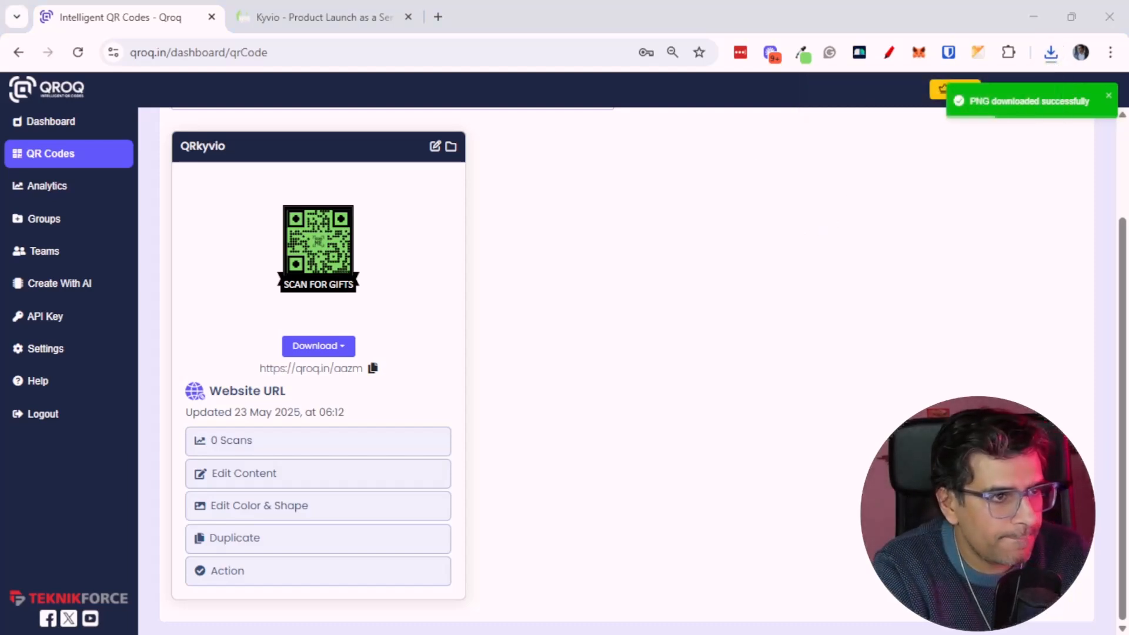
View the downloaded QRkyvio.png image and return to the QR codes list
{"action": "key", "text": "super+Right"}
{"action": "key", "text": "super+Right"}
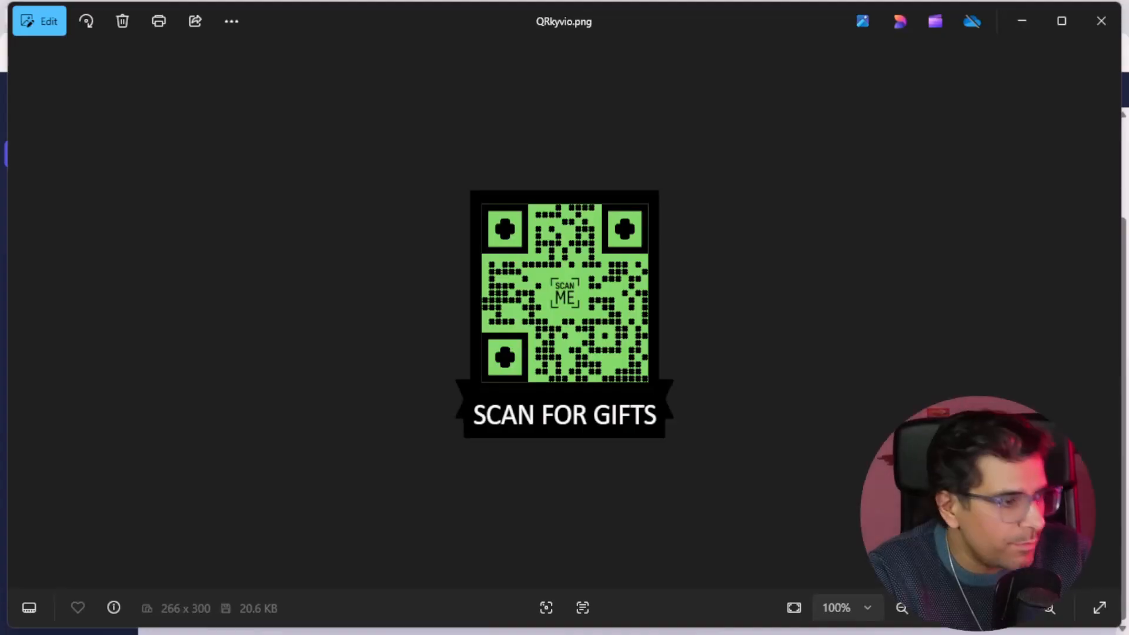
{"action": "key", "text": "alt+Tab"}
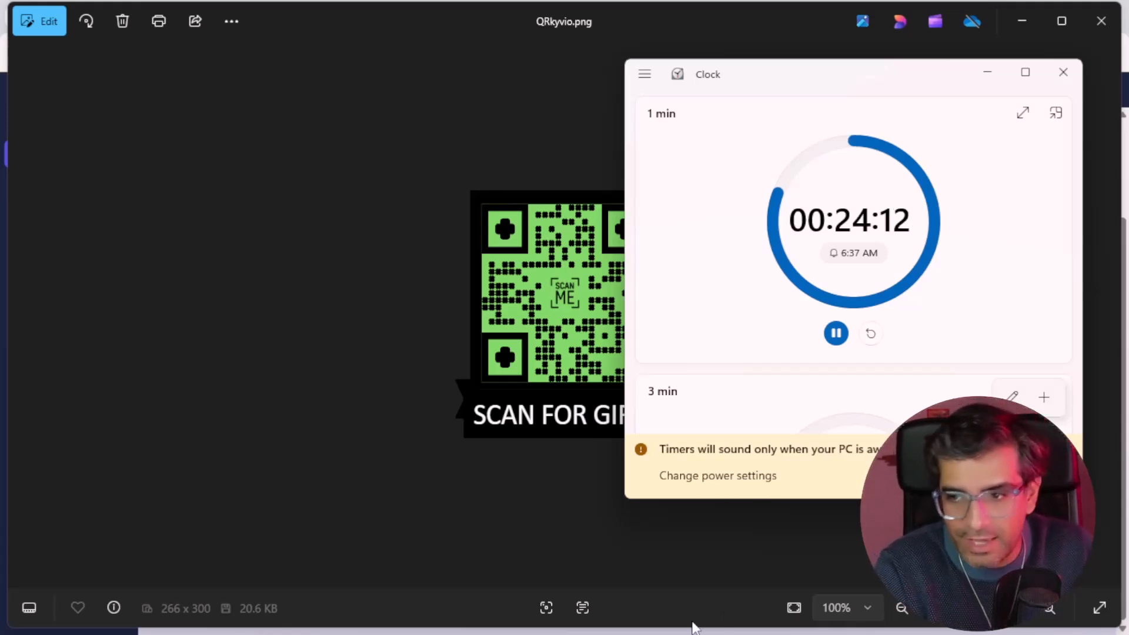
{"action": "left_click", "coordinate": [1022, 21]}
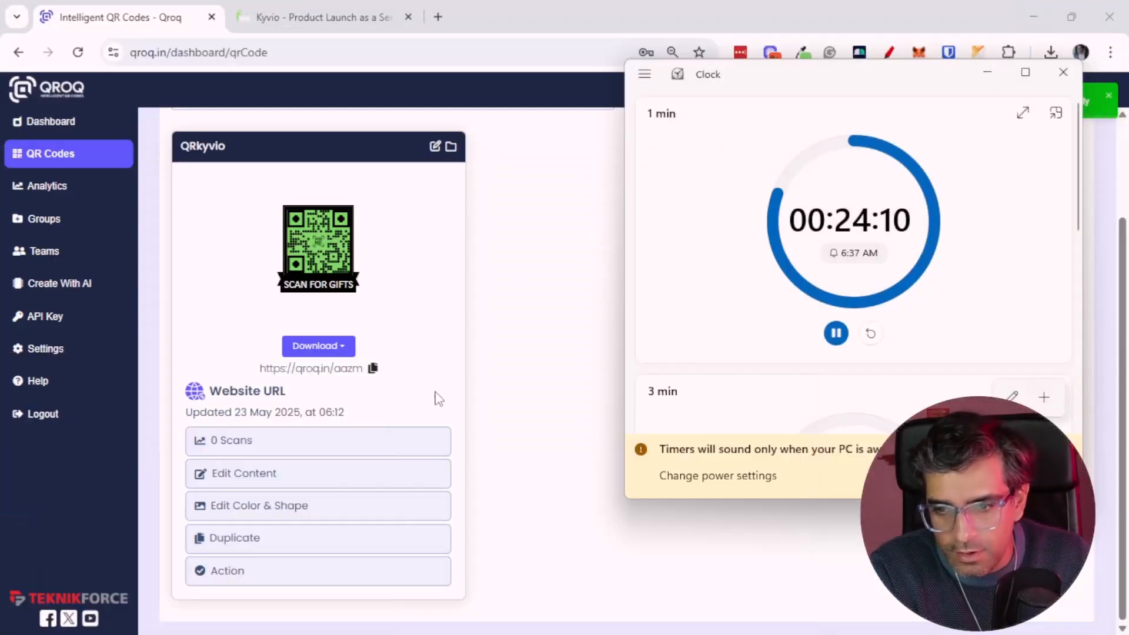
{"action": "left_click", "coordinate": [505, 370]}
{"action": "right_click", "coordinate": [474, 401]}
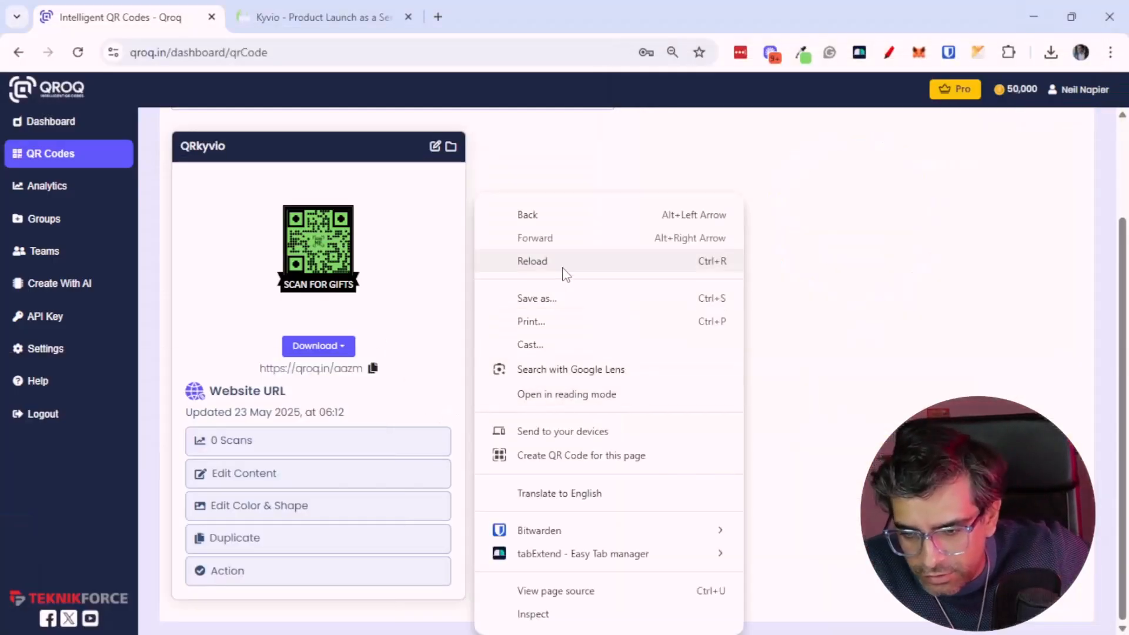
Reload the QR codes list and open the scan statistics of the QRkyvio code
{"action": "left_click", "coordinate": [562, 269]}
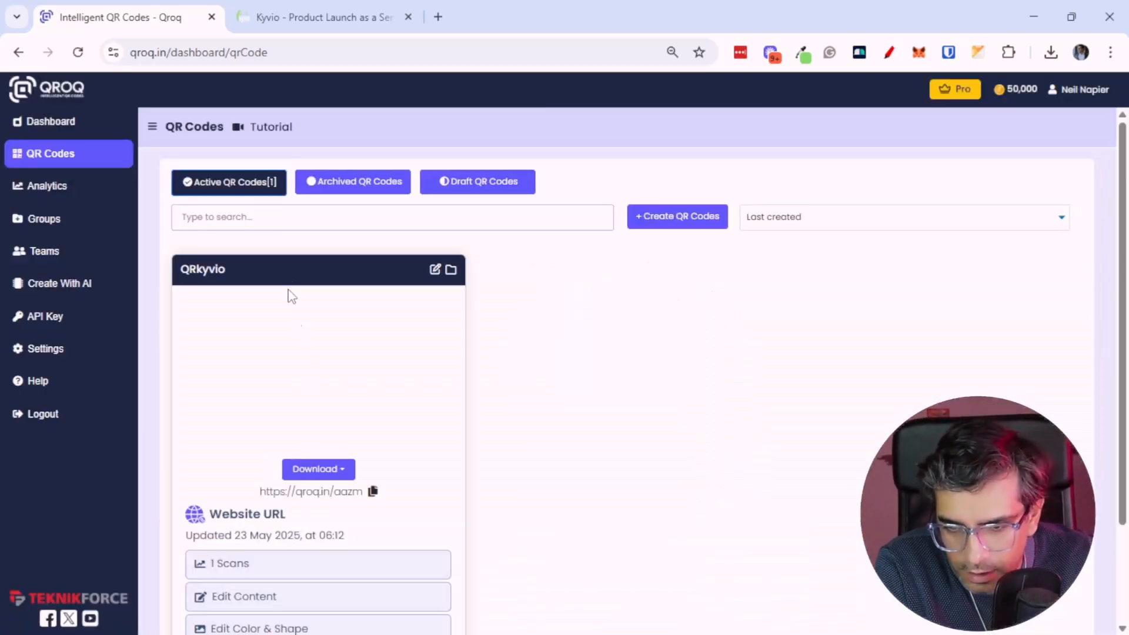
{"action": "scroll", "coordinate": [330, 506], "scroll_direction": "down", "scroll_amount": 1}
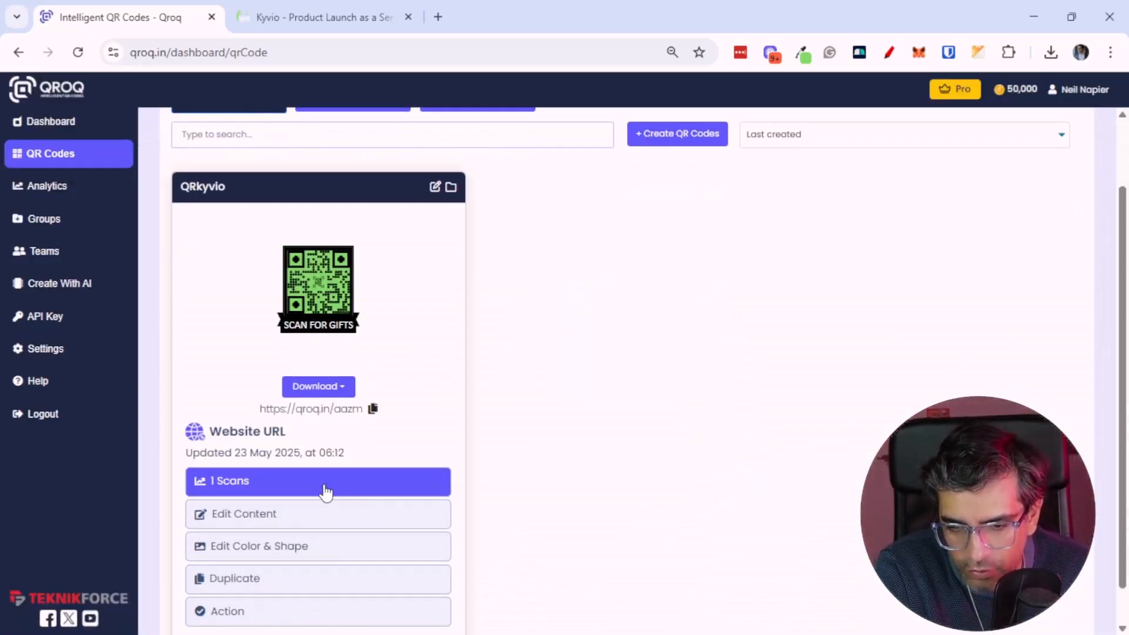
{"action": "scroll", "coordinate": [326, 514], "scroll_direction": "up", "scroll_amount": 1}
{"action": "scroll", "coordinate": [327, 518], "scroll_direction": "down", "scroll_amount": 2}
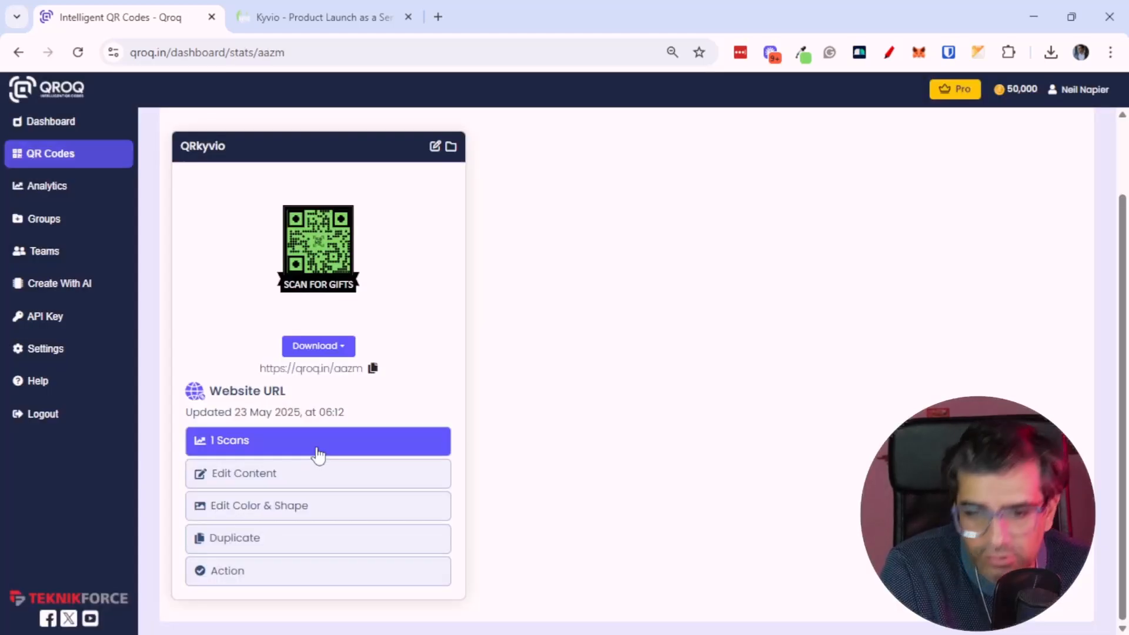
{"action": "left_click", "coordinate": [318, 453]}
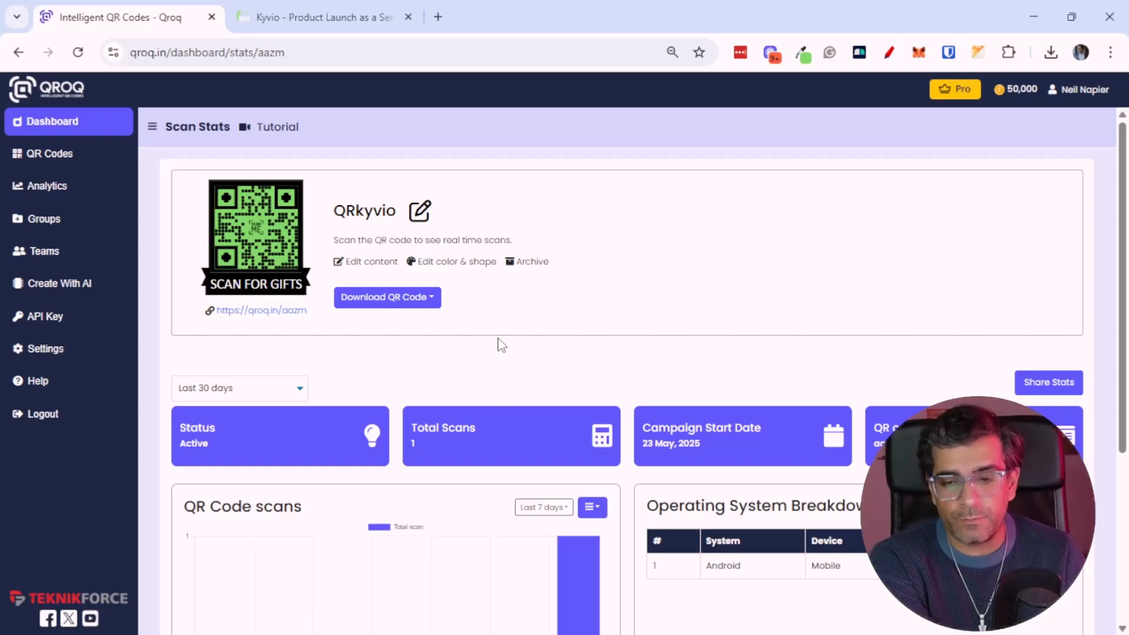
Examine the scan chart and the operating system, country and city breakdowns for the QR code
{"action": "scroll", "coordinate": [486, 355], "scroll_direction": "down", "scroll_amount": 5}
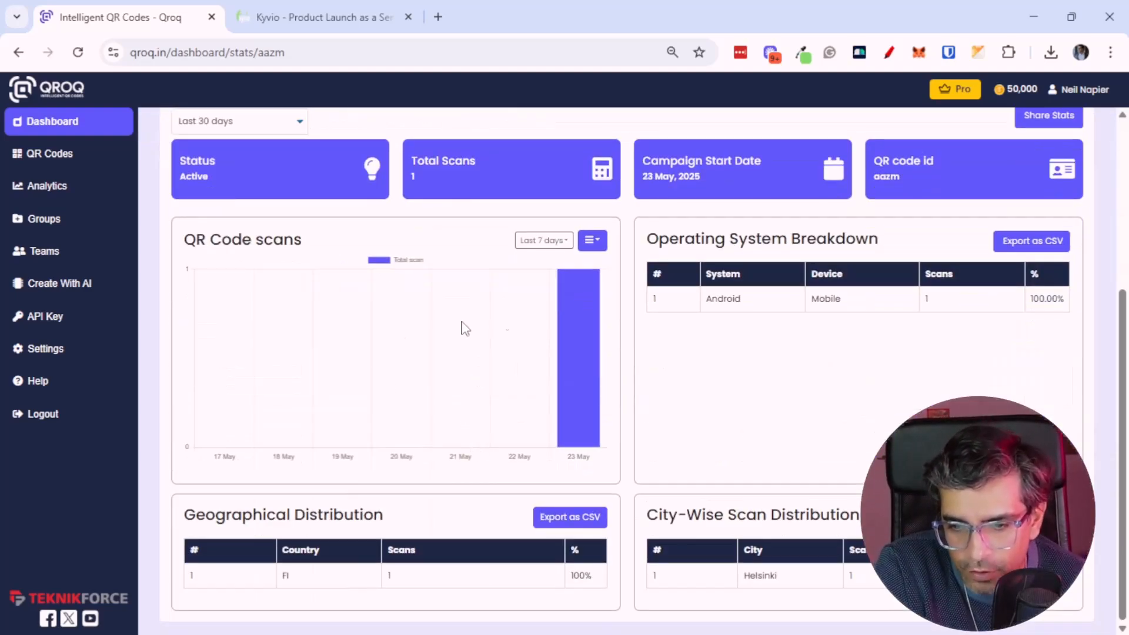
{"action": "mouse_move", "coordinate": [580, 289]}
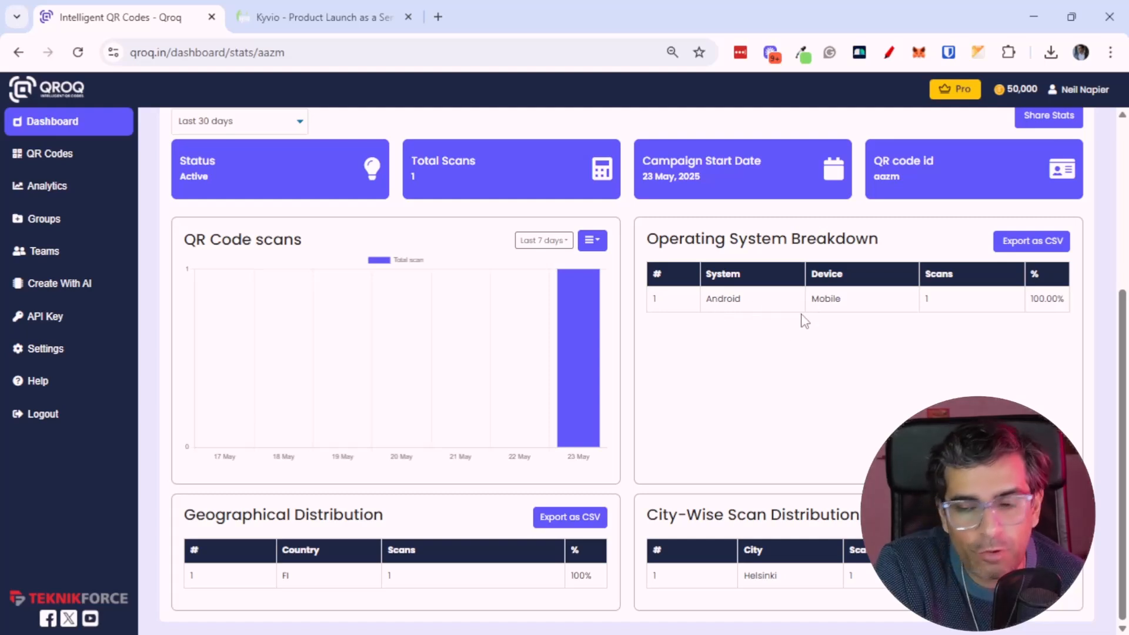
{"action": "scroll", "coordinate": [705, 432], "scroll_direction": "up", "scroll_amount": 1}
{"action": "scroll", "coordinate": [691, 438], "scroll_direction": "down", "scroll_amount": 1}
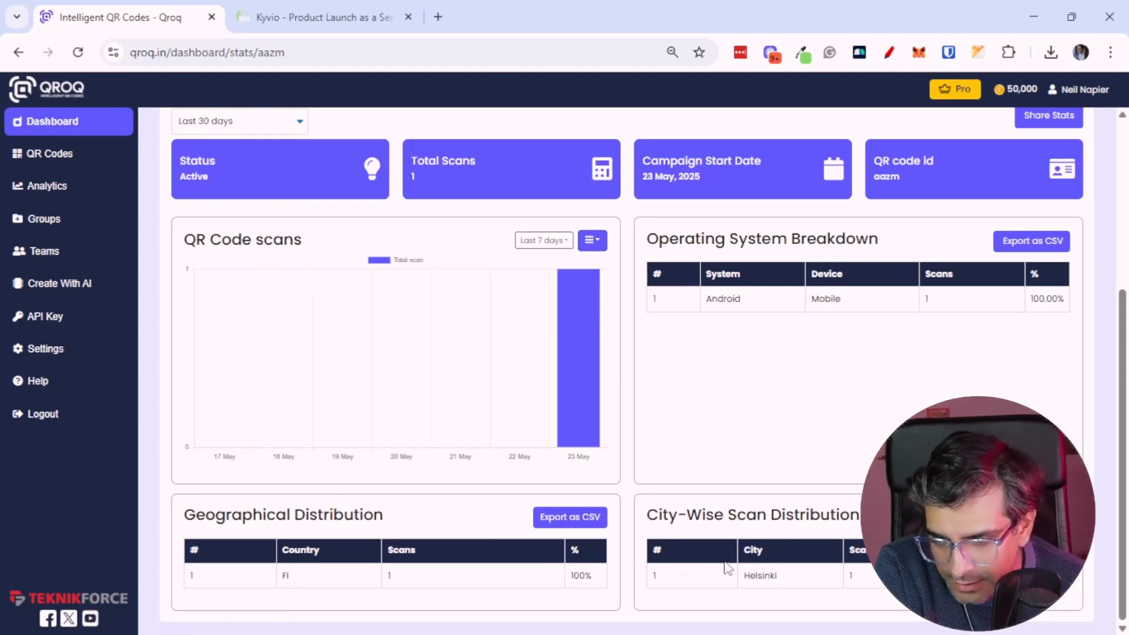
{"action": "scroll", "coordinate": [653, 585], "scroll_direction": "up", "scroll_amount": 3}
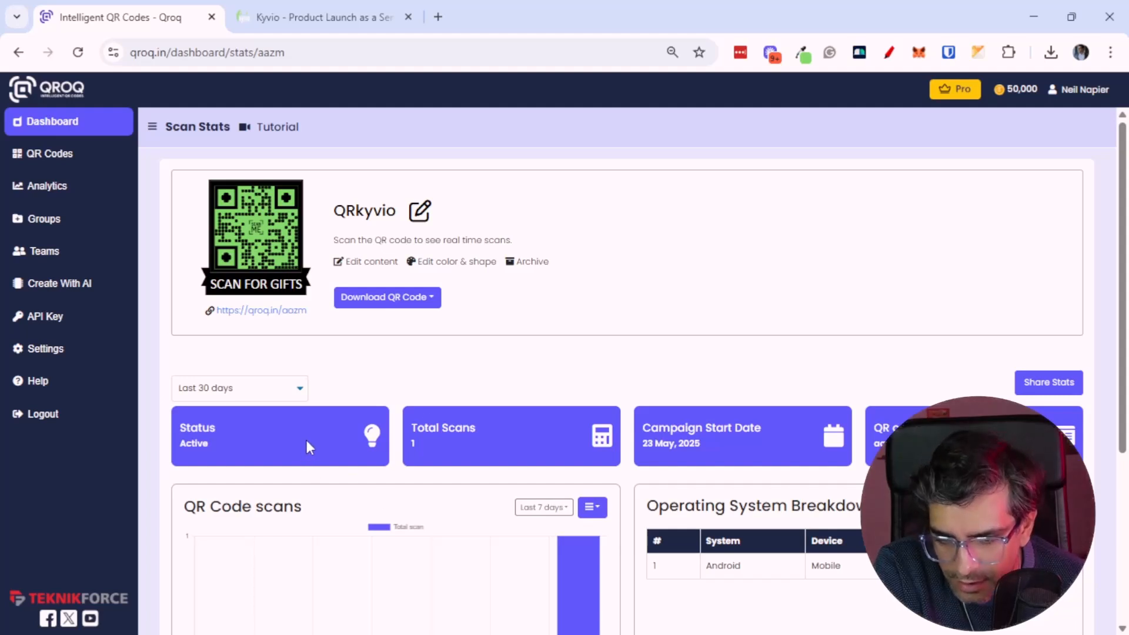
{"action": "middle_click", "coordinate": [526, 393]}
{"action": "middle_click", "coordinate": [540, 432]}
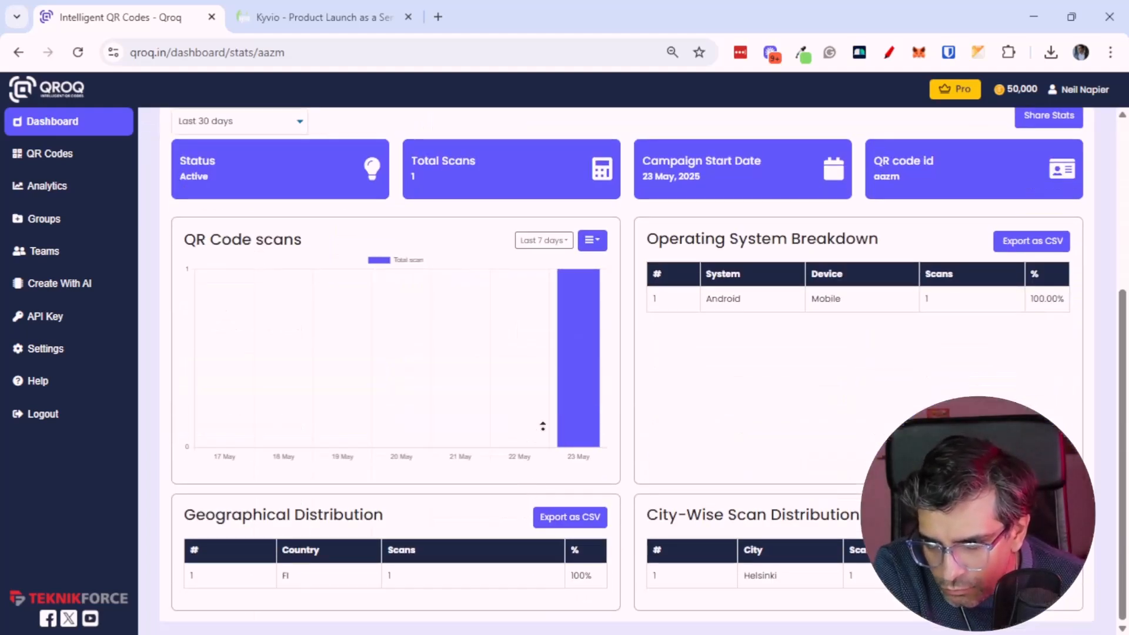
{"action": "middle_click", "coordinate": [582, 481]}
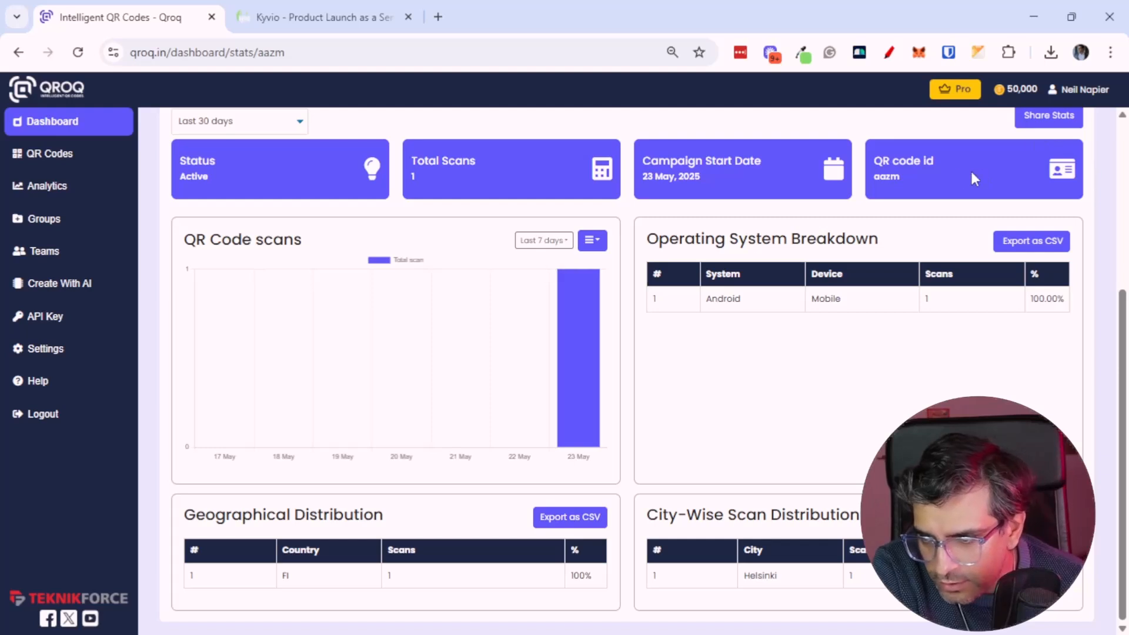
{"action": "scroll", "coordinate": [876, 291], "scroll_direction": "up", "scroll_amount": 5}
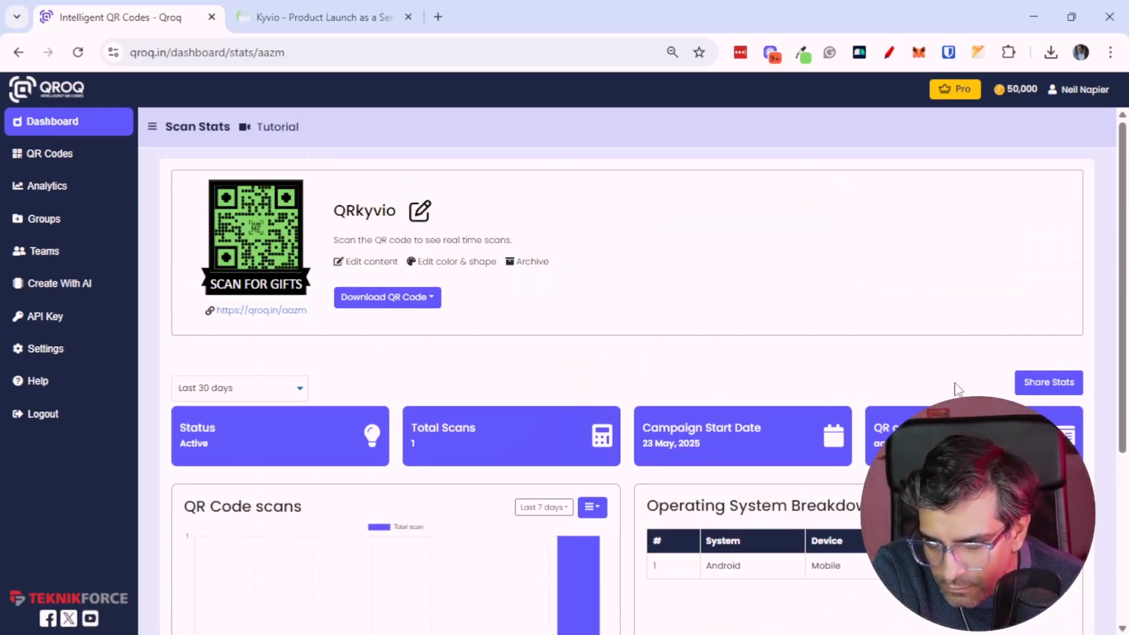
{"action": "scroll", "coordinate": [329, 493], "scroll_direction": "down", "scroll_amount": 5}
{"action": "scroll", "coordinate": [330, 499], "scroll_direction": "up", "scroll_amount": 1}
{"action": "scroll", "coordinate": [332, 499], "scroll_direction": "down", "scroll_amount": 2}
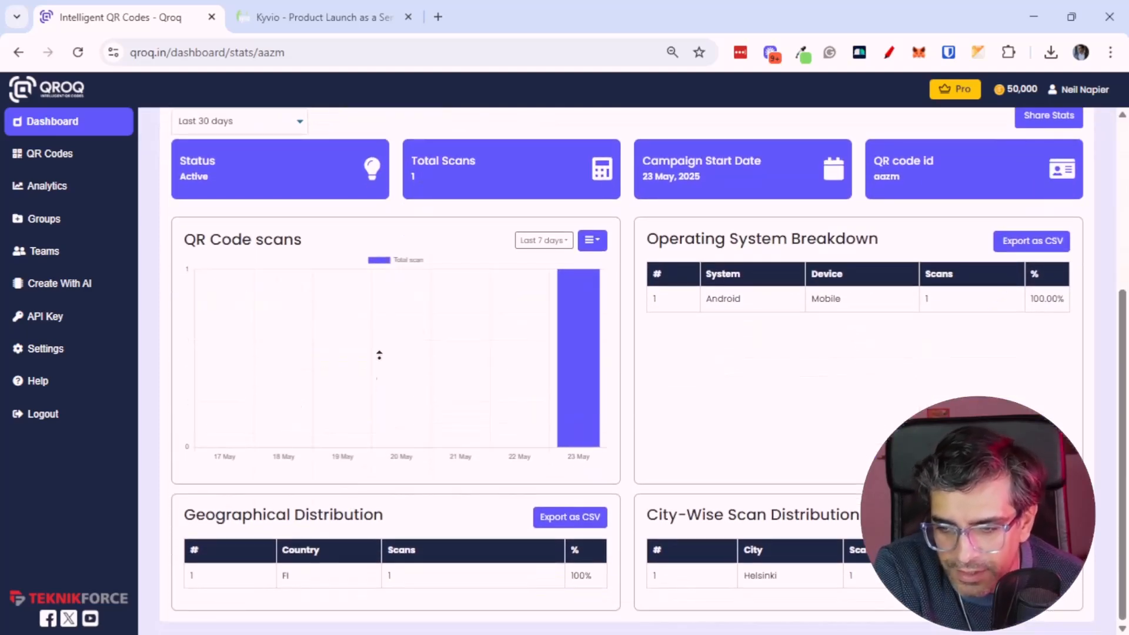
{"action": "scroll", "coordinate": [375, 375], "scroll_direction": "up", "scroll_amount": 5}
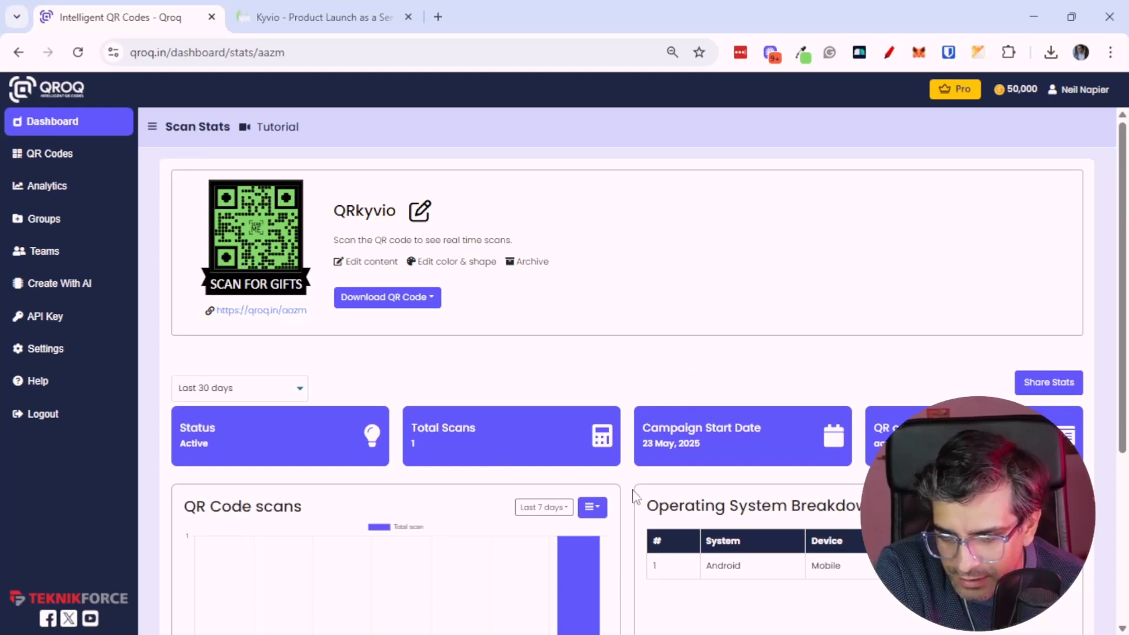
{"action": "left_click", "coordinate": [533, 511]}
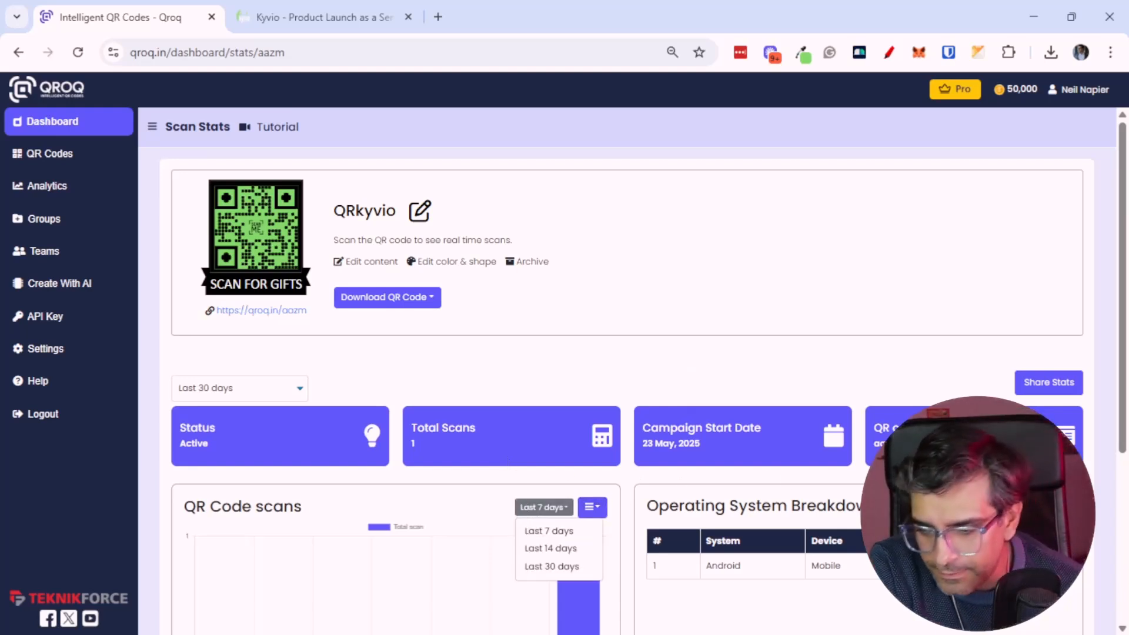
{"action": "left_click", "coordinate": [810, 490]}
{"action": "middle_click", "coordinate": [810, 490]}
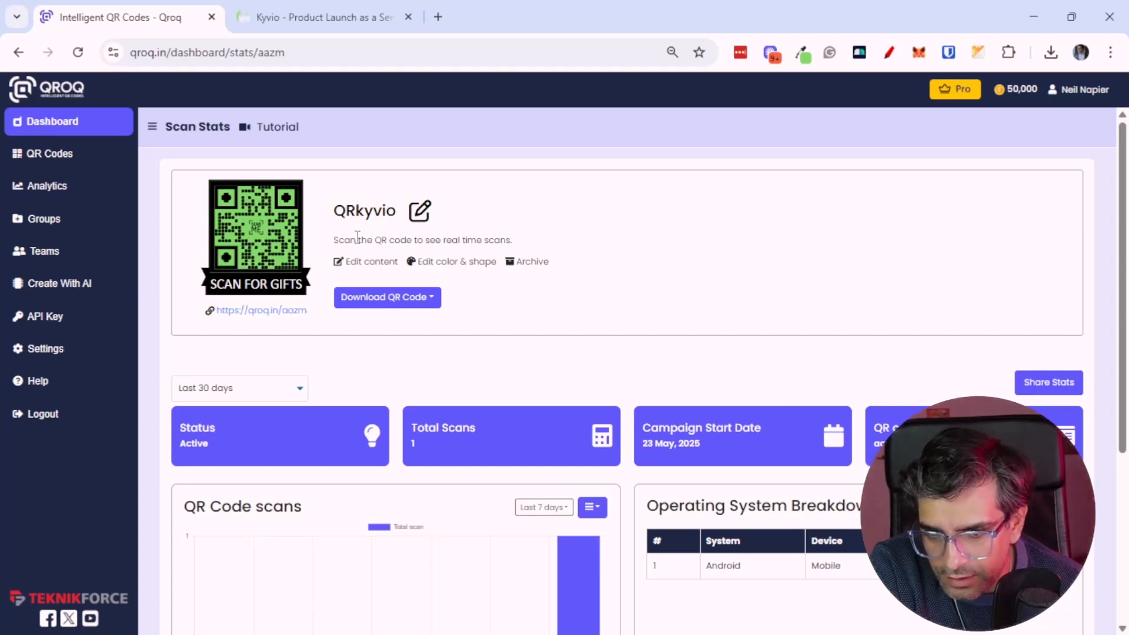
Collapse and re-expand the sidebar, then return to the QR codes list
{"action": "left_click", "coordinate": [154, 128]}
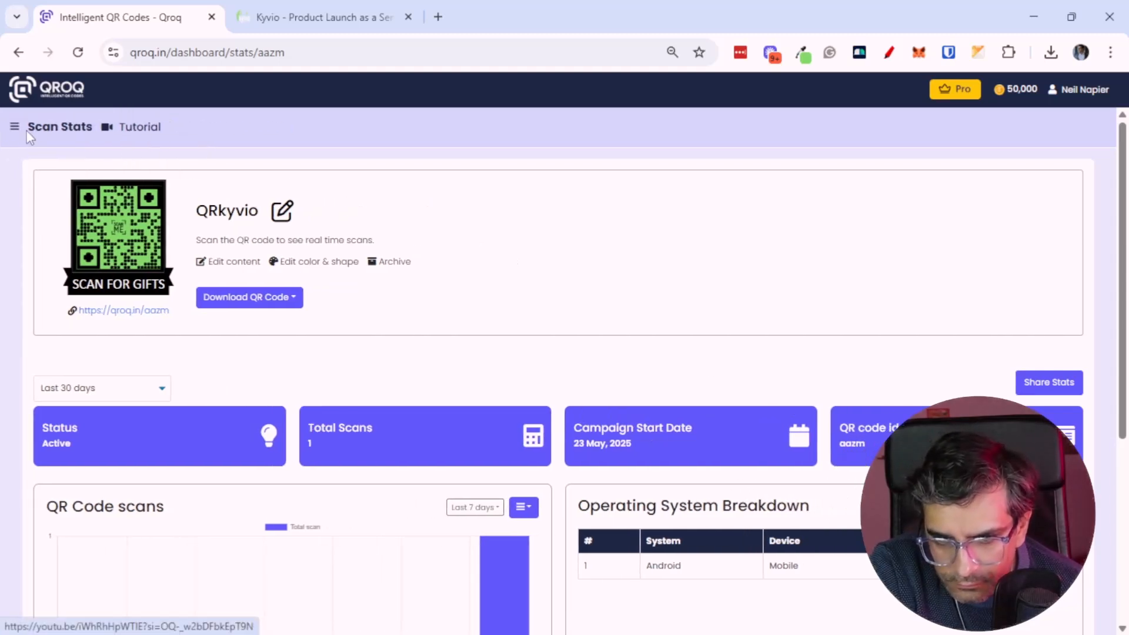
{"action": "left_click", "coordinate": [14, 130]}
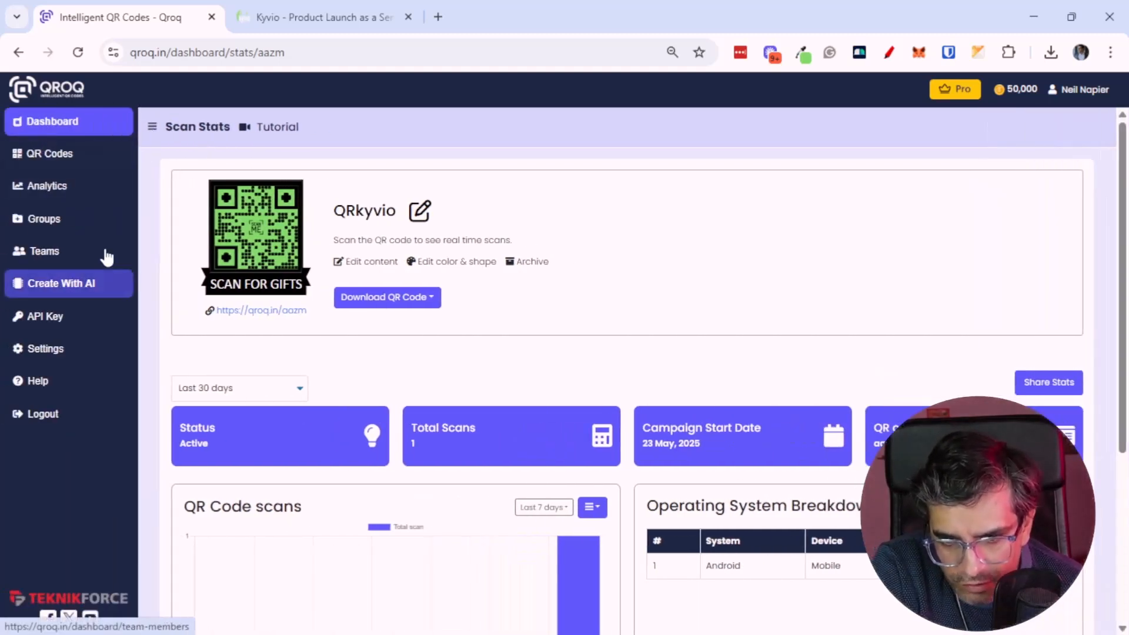
{"action": "left_click", "coordinate": [69, 153]}
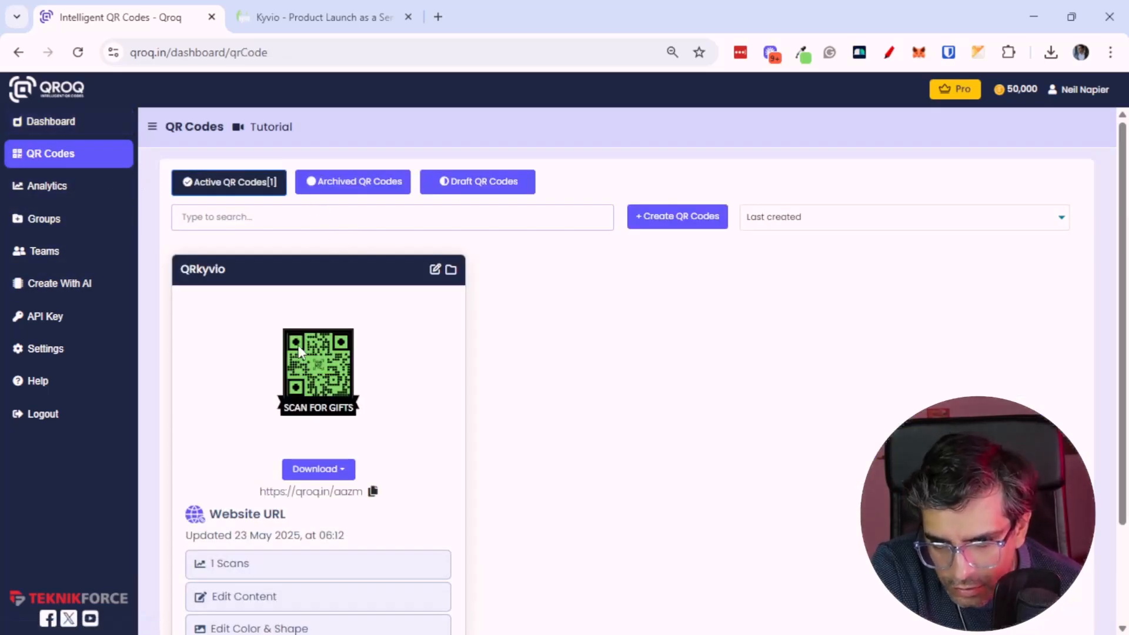
Duplicate the QRkyvio QR code
{"action": "scroll", "coordinate": [451, 494], "scroll_direction": "down", "scroll_amount": 2}
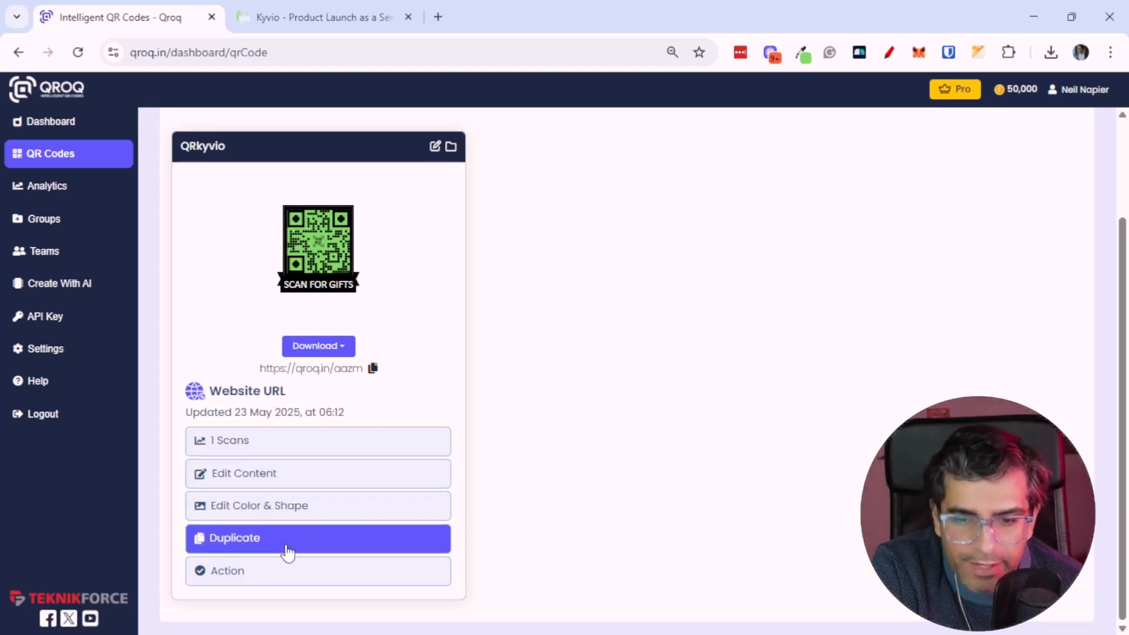
{"action": "left_click", "coordinate": [265, 581]}
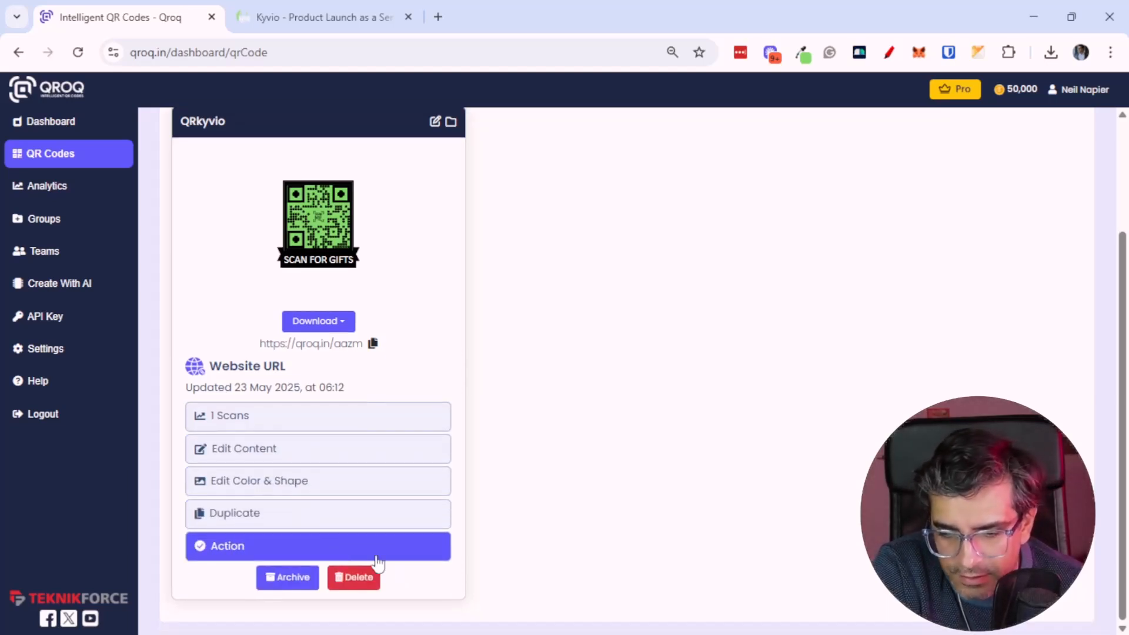
{"action": "left_click", "coordinate": [298, 514]}
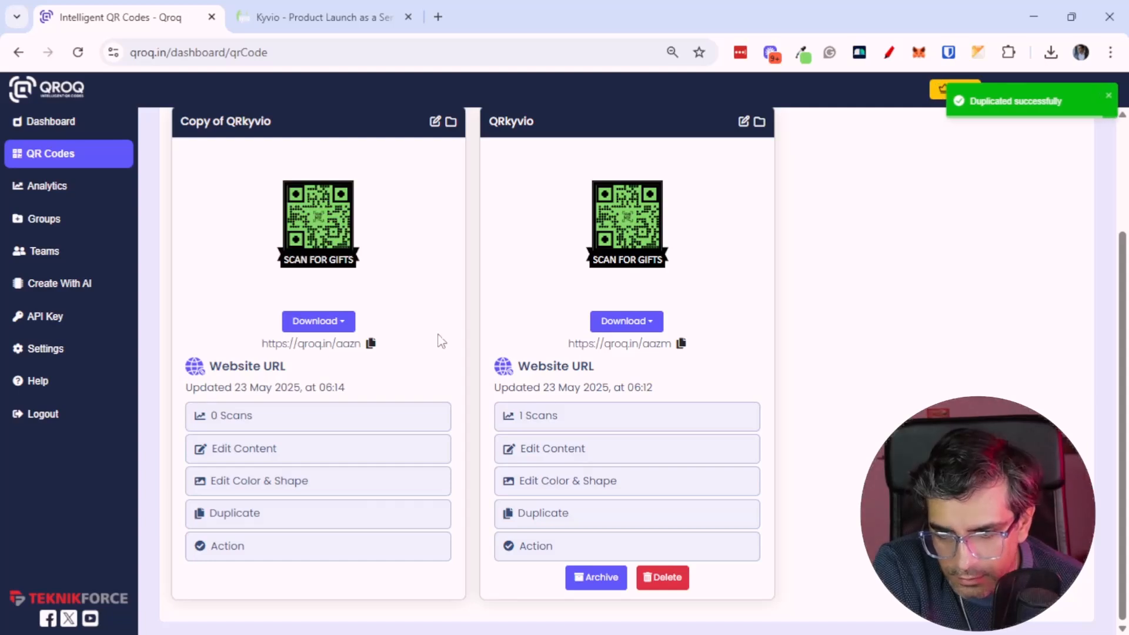
Open the content of the Copy of QRkyvio code for editing and save it without changes
{"action": "left_click", "coordinate": [436, 122]}
{"action": "left_click", "coordinate": [414, 188]}
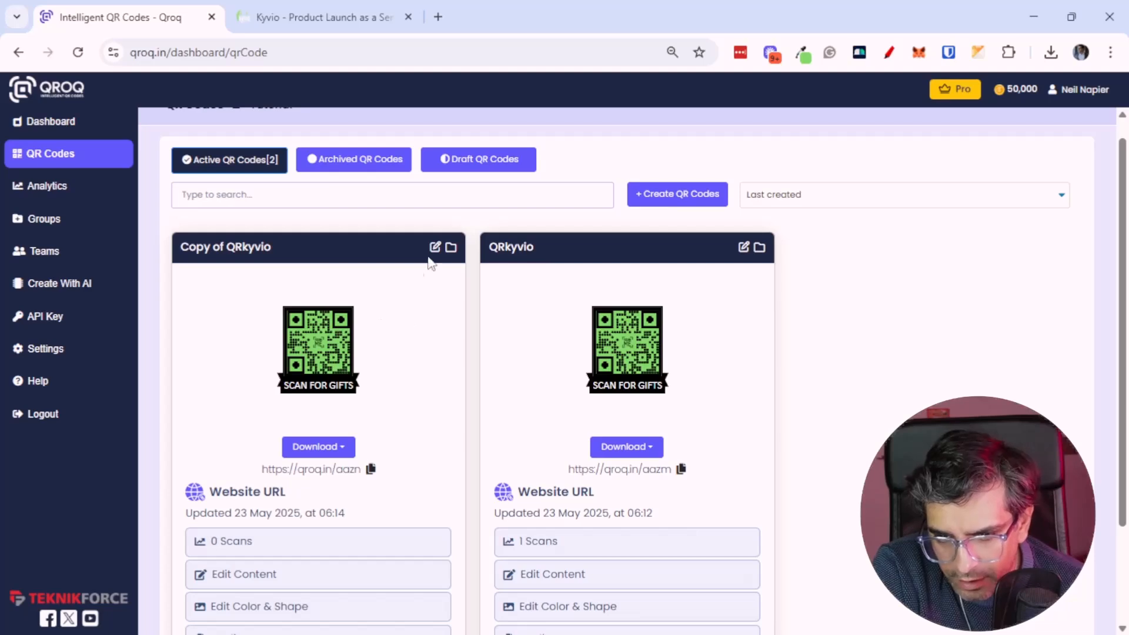
{"action": "scroll", "coordinate": [405, 383], "scroll_direction": "down", "scroll_amount": 2}
{"action": "left_click", "coordinate": [294, 465]}
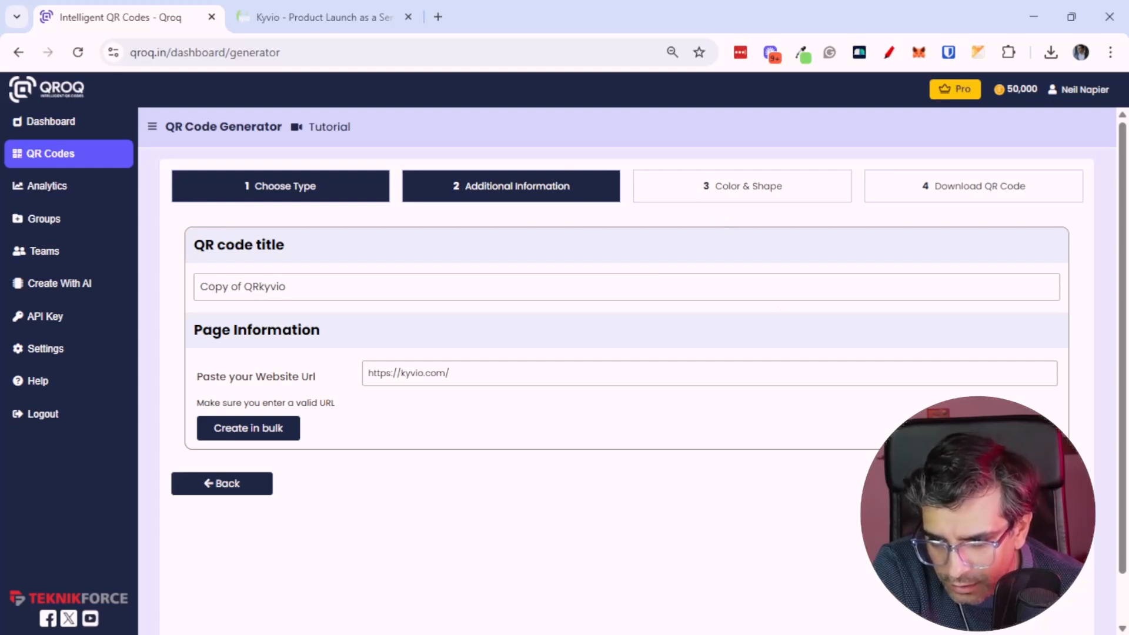
{"action": "left_click", "coordinate": [941, 484]}
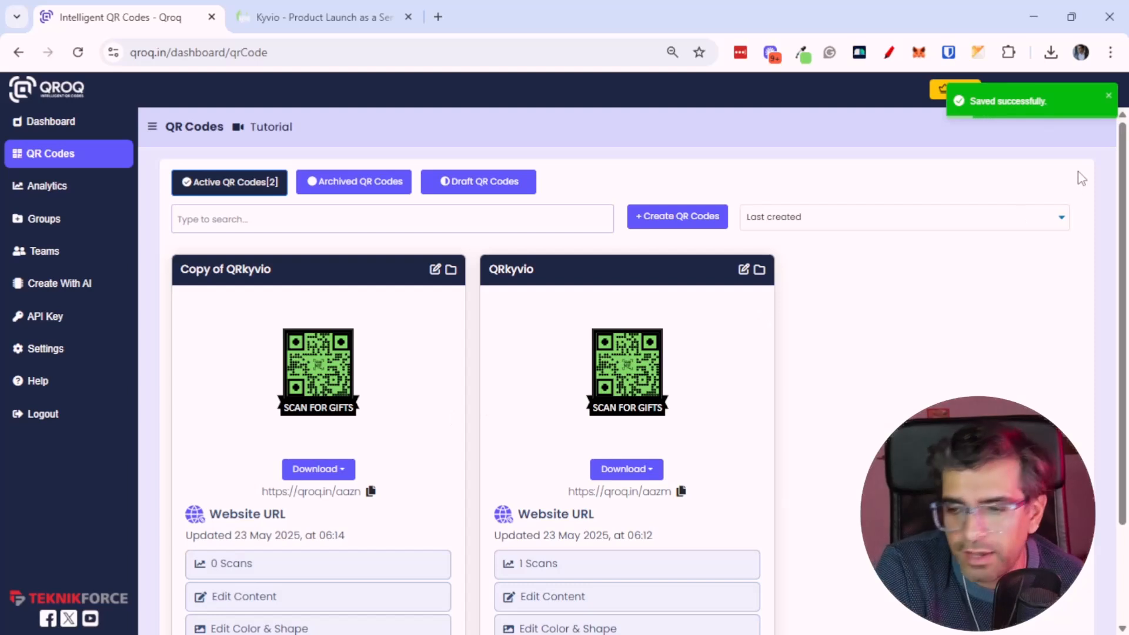
{"action": "left_click", "coordinate": [1108, 96]}
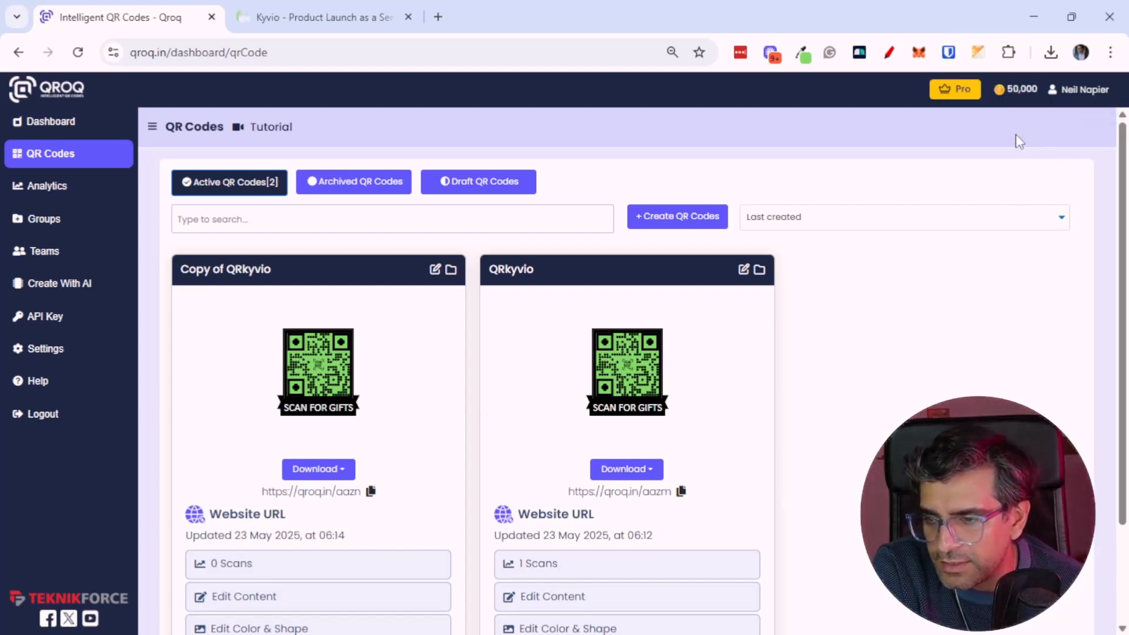
Reload the page and review the Analytics page's QR code list, audience insights and feedback overview
{"action": "right_click", "coordinate": [1000, 203]}
{"action": "left_click", "coordinate": [879, 237]}
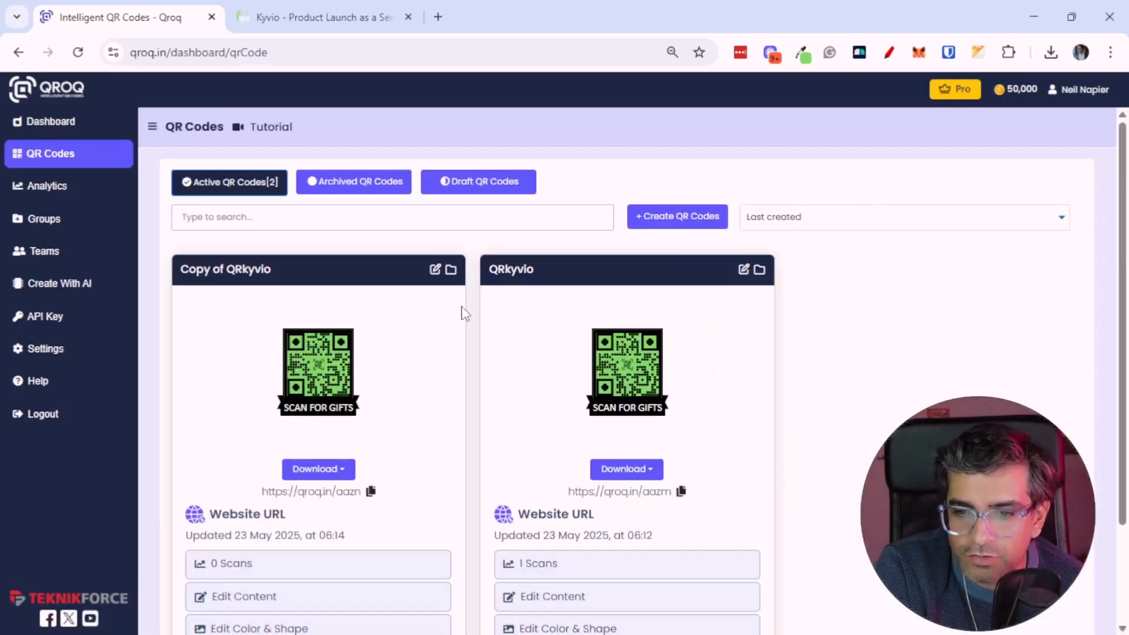
{"action": "left_click", "coordinate": [74, 188]}
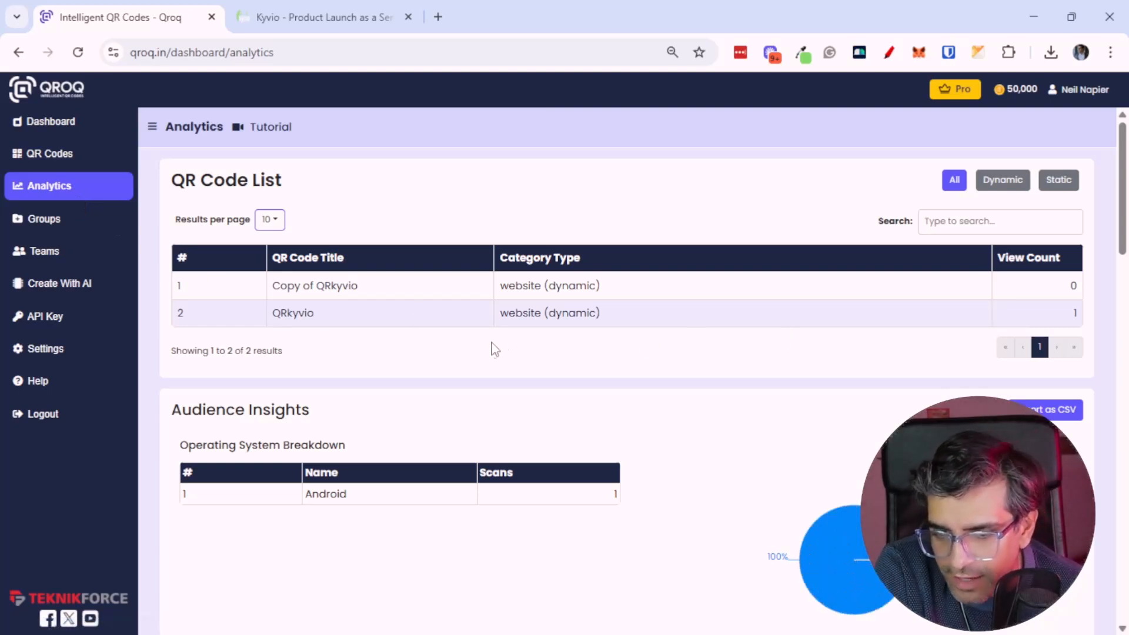
{"action": "scroll", "coordinate": [484, 422], "scroll_direction": "down", "scroll_amount": 5}
{"action": "scroll", "coordinate": [571, 294], "scroll_direction": "up", "scroll_amount": 3}
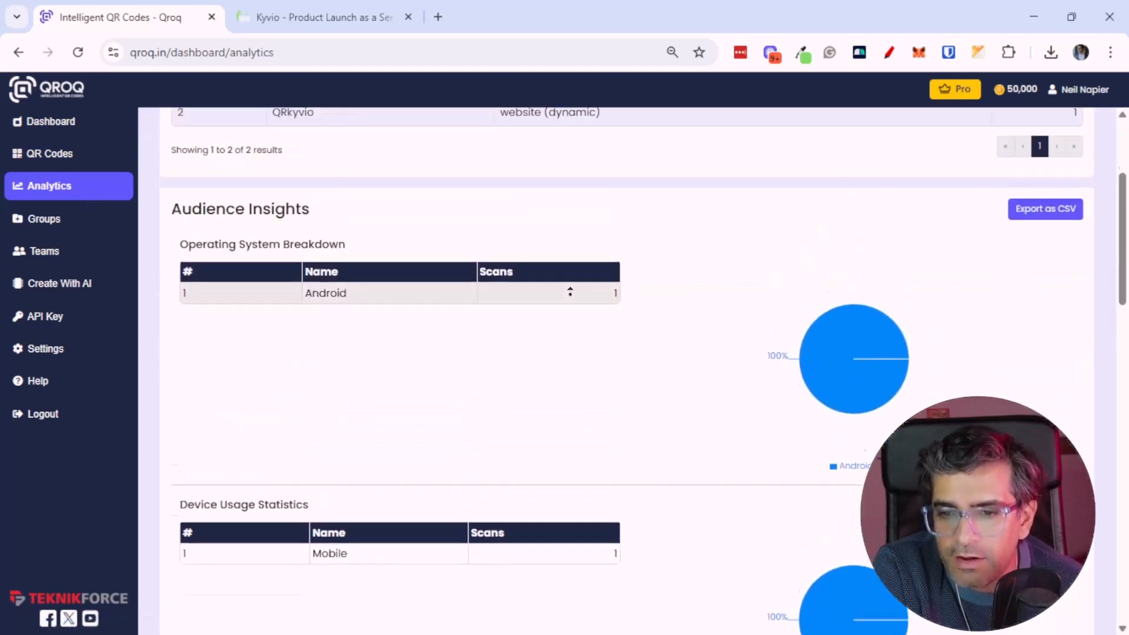
{"action": "scroll", "coordinate": [582, 376], "scroll_direction": "down", "scroll_amount": 19}
{"action": "scroll", "coordinate": [590, 431], "scroll_direction": "down", "scroll_amount": 2}
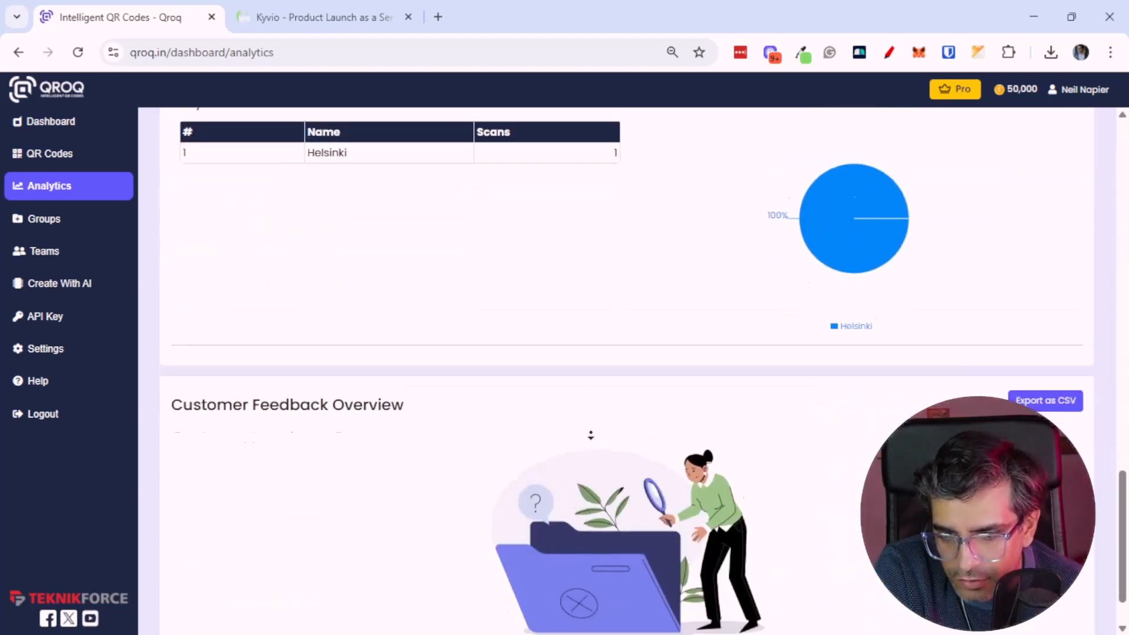
{"action": "scroll", "coordinate": [476, 365], "scroll_direction": "up", "scroll_amount": 2}
{"action": "scroll", "coordinate": [474, 419], "scroll_direction": "down", "scroll_amount": 2}
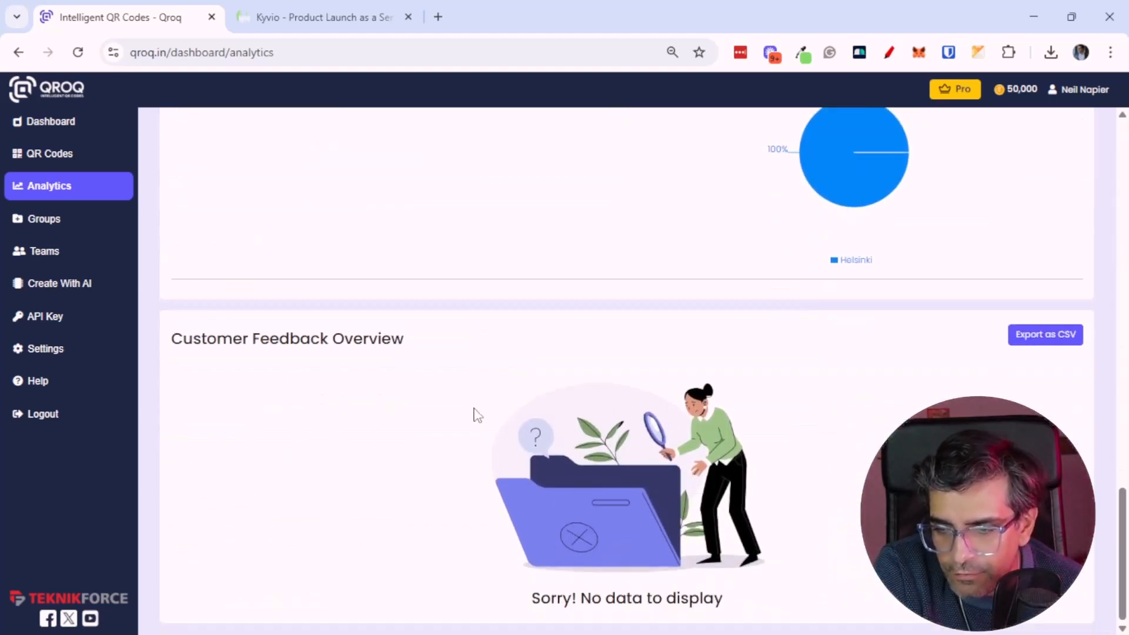
{"action": "scroll", "coordinate": [456, 305], "scroll_direction": "up", "scroll_amount": 4}
{"action": "scroll", "coordinate": [300, 338], "scroll_direction": "down", "scroll_amount": 4}
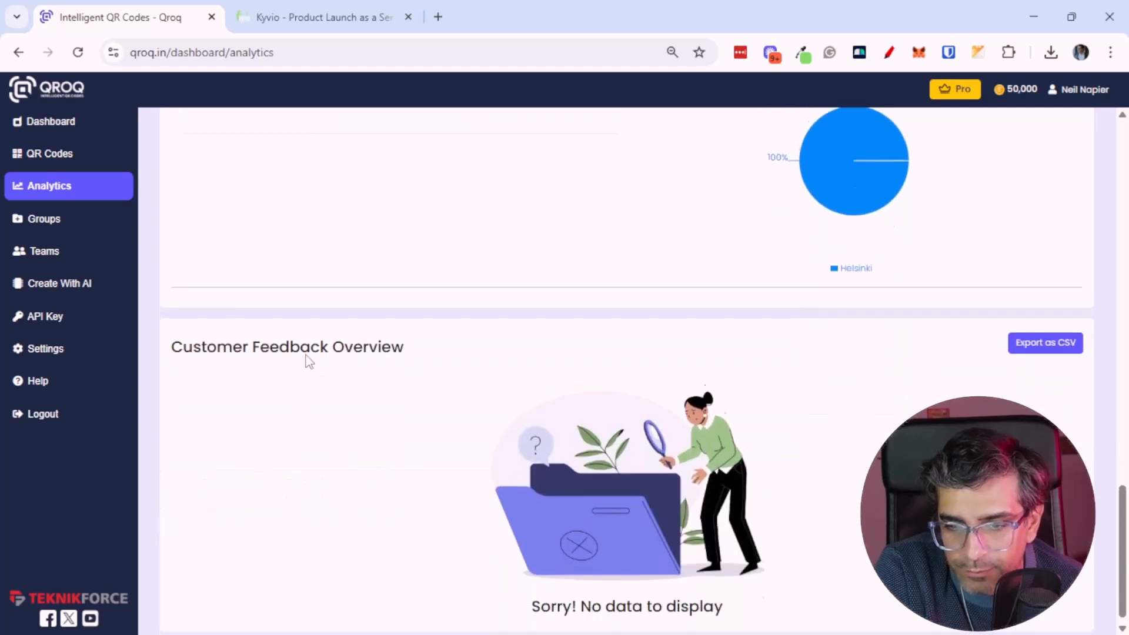
Open the Groups page and its Add to Group dialog, then close the dialog
{"action": "left_click", "coordinate": [80, 227]}
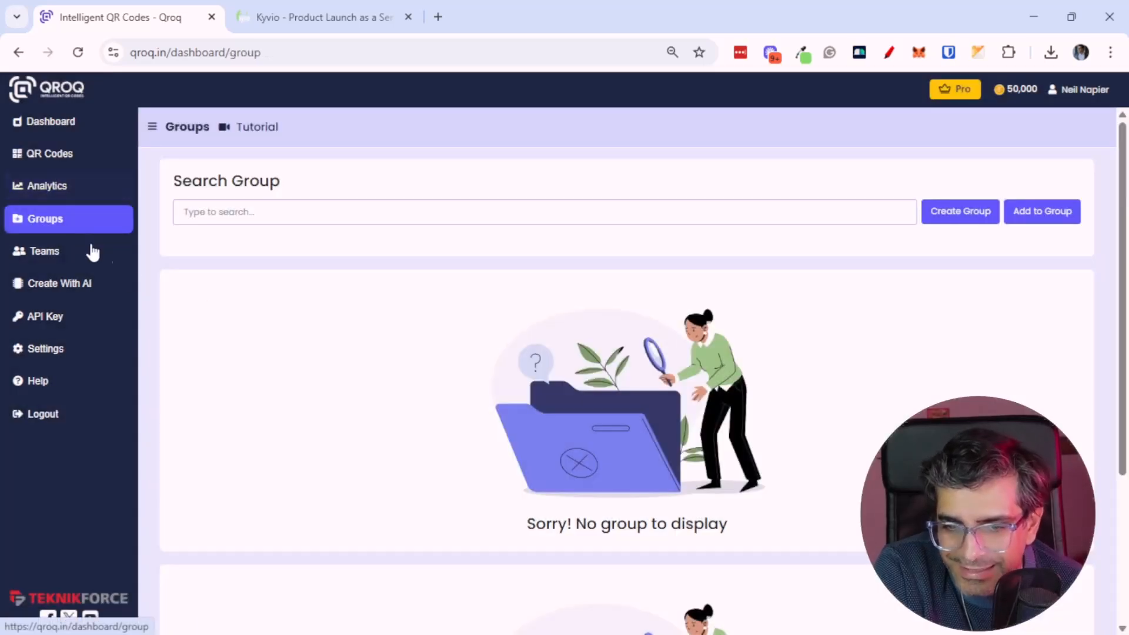
{"action": "scroll", "coordinate": [301, 320], "scroll_direction": "down", "scroll_amount": 4}
{"action": "scroll", "coordinate": [325, 304], "scroll_direction": "up", "scroll_amount": 4}
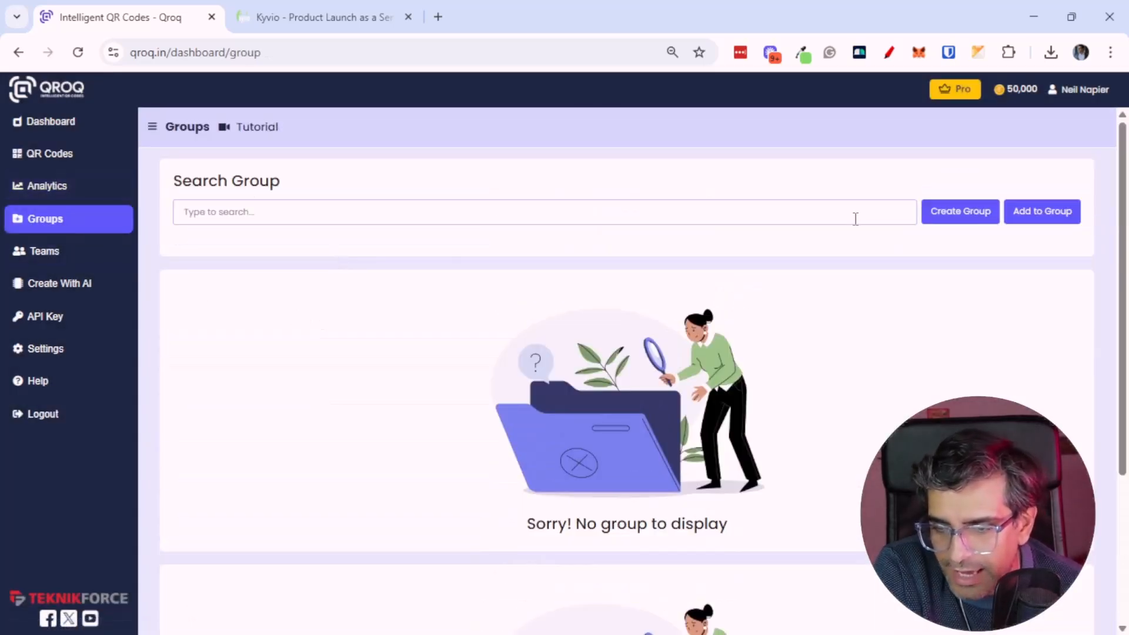
{"action": "left_click", "coordinate": [1011, 212]}
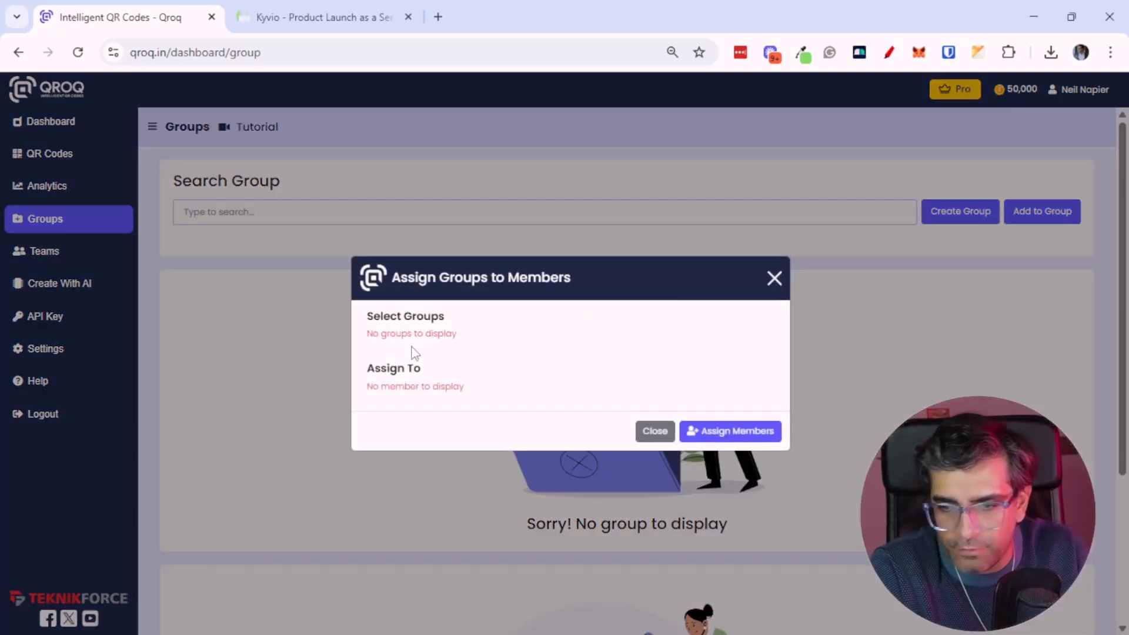
{"action": "left_click", "coordinate": [774, 278]}
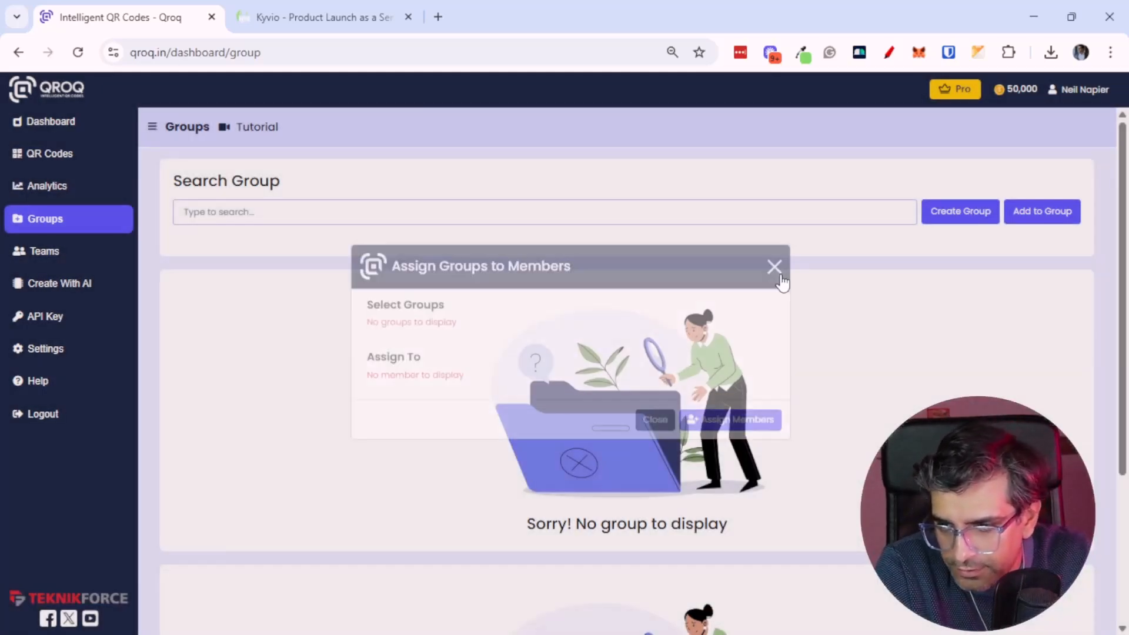
Create a new group named kyvio website
{"action": "left_click", "coordinate": [958, 211]}
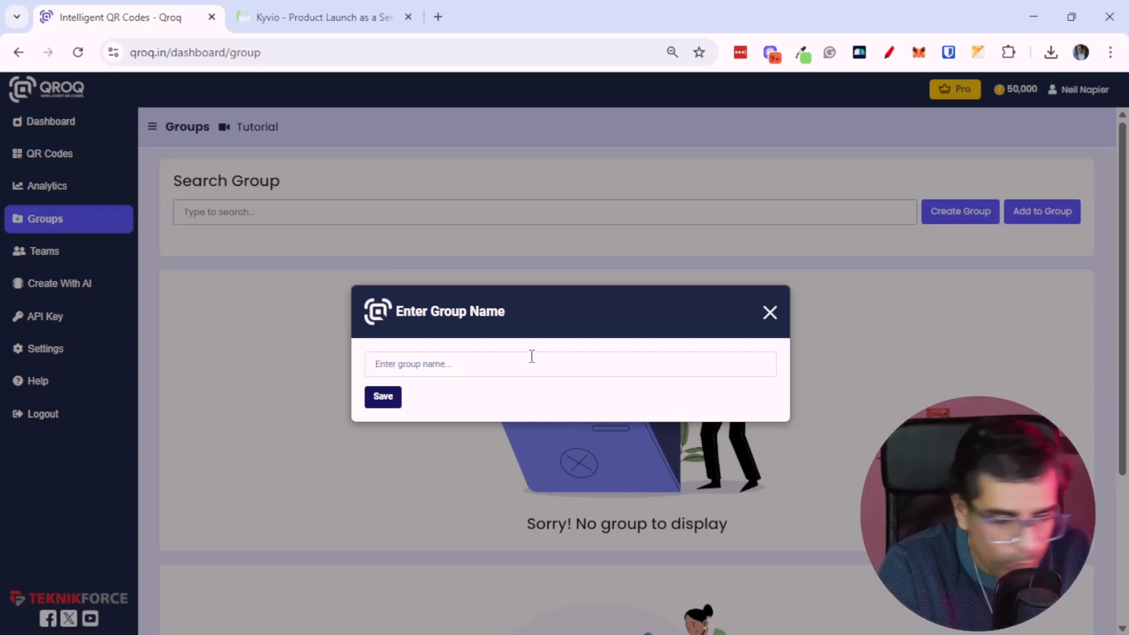
{"action": "type", "text": "kyvio website"}
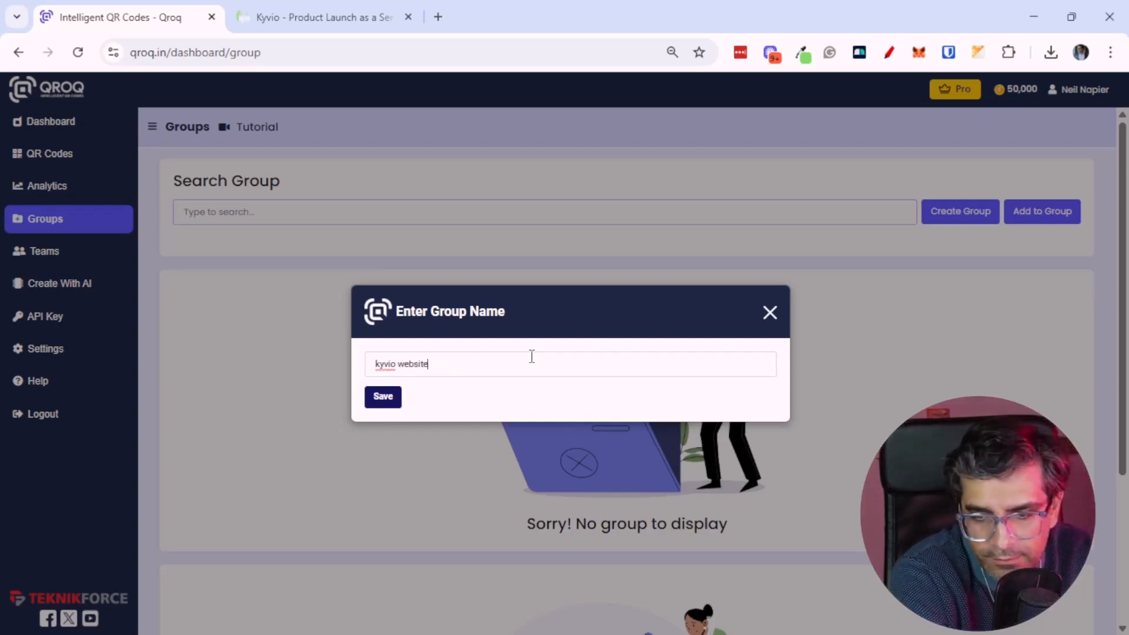
{"action": "left_click", "coordinate": [382, 396]}
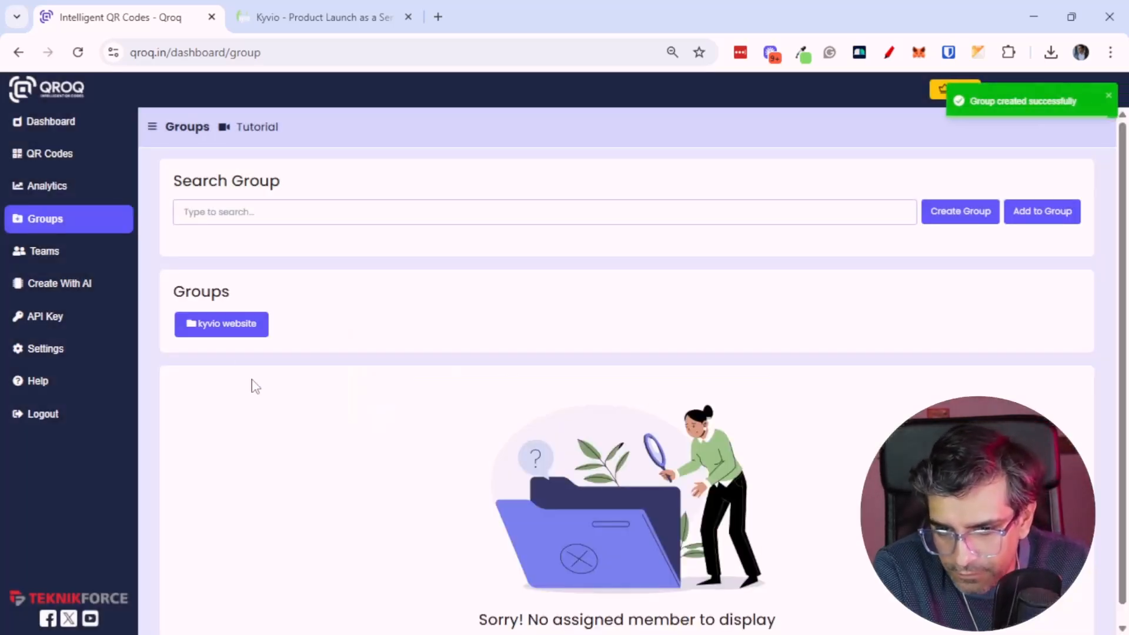
Open the kyvio website group, review the QR codes list, and return to the Groups page
{"action": "left_click", "coordinate": [242, 325]}
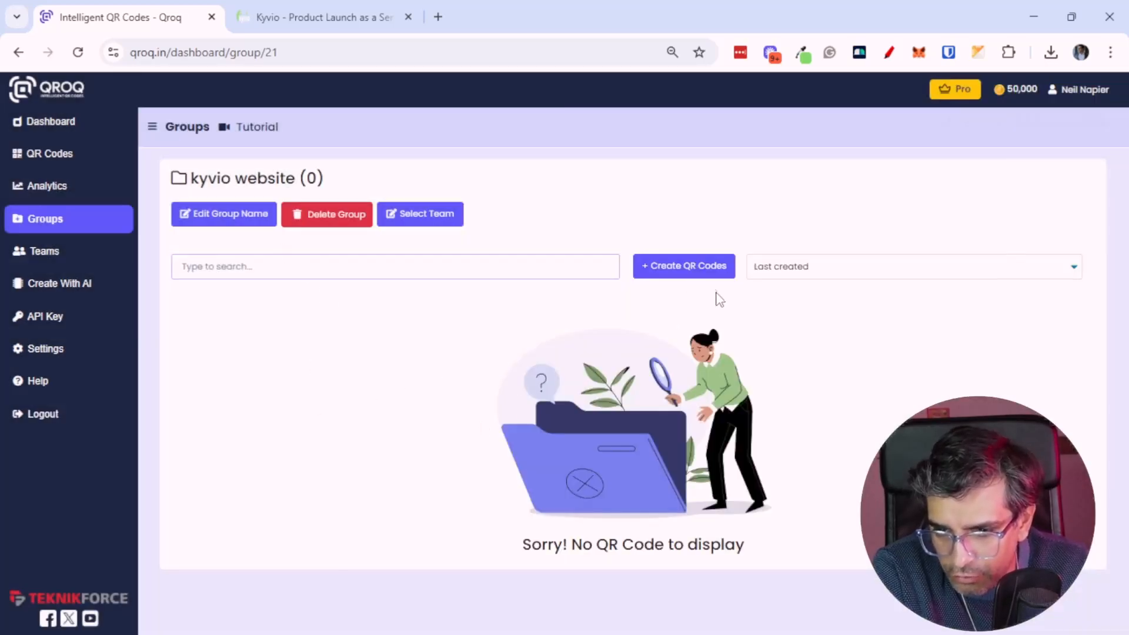
{"action": "left_click", "coordinate": [66, 158]}
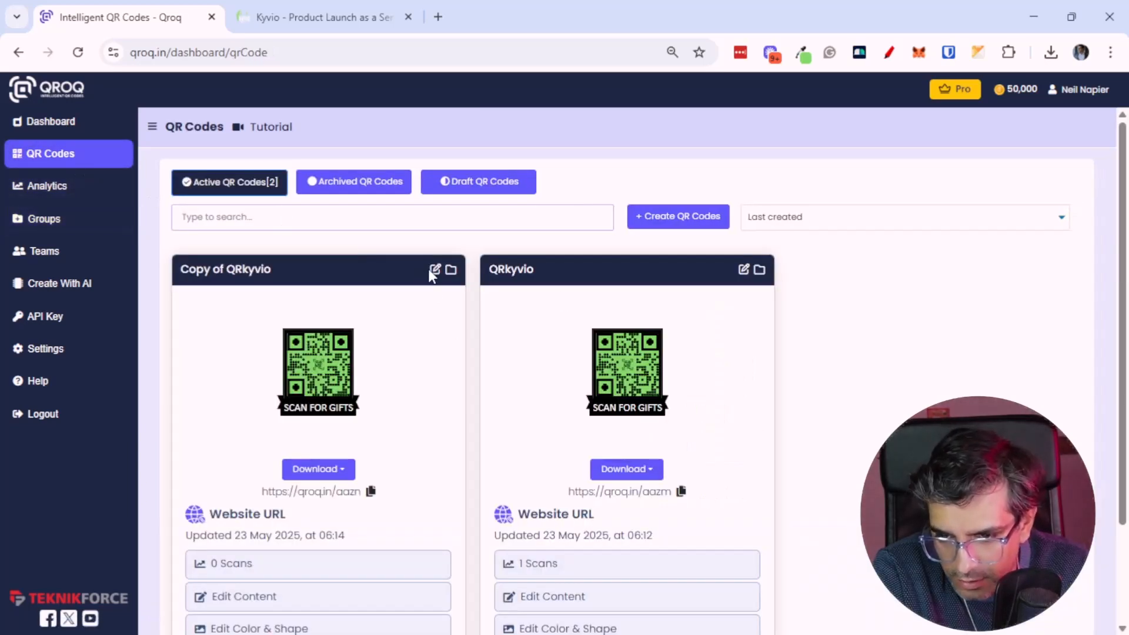
{"action": "scroll", "coordinate": [423, 438], "scroll_direction": "down", "scroll_amount": 2}
{"action": "left_click", "coordinate": [330, 576]}
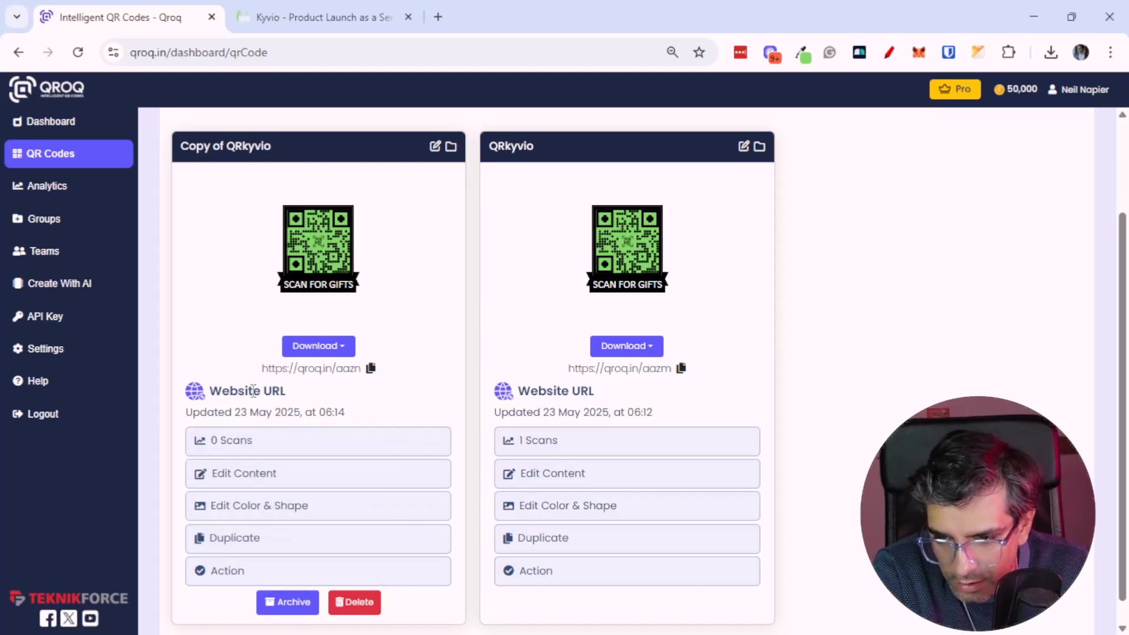
{"action": "left_click", "coordinate": [62, 217]}
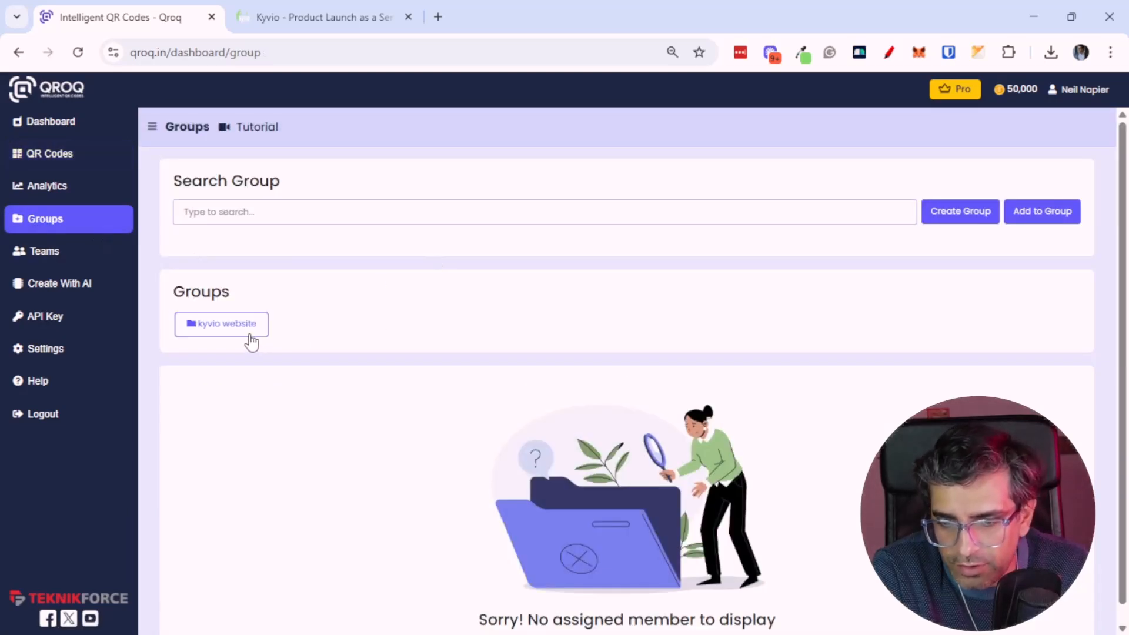
{"action": "left_click", "coordinate": [247, 334]}
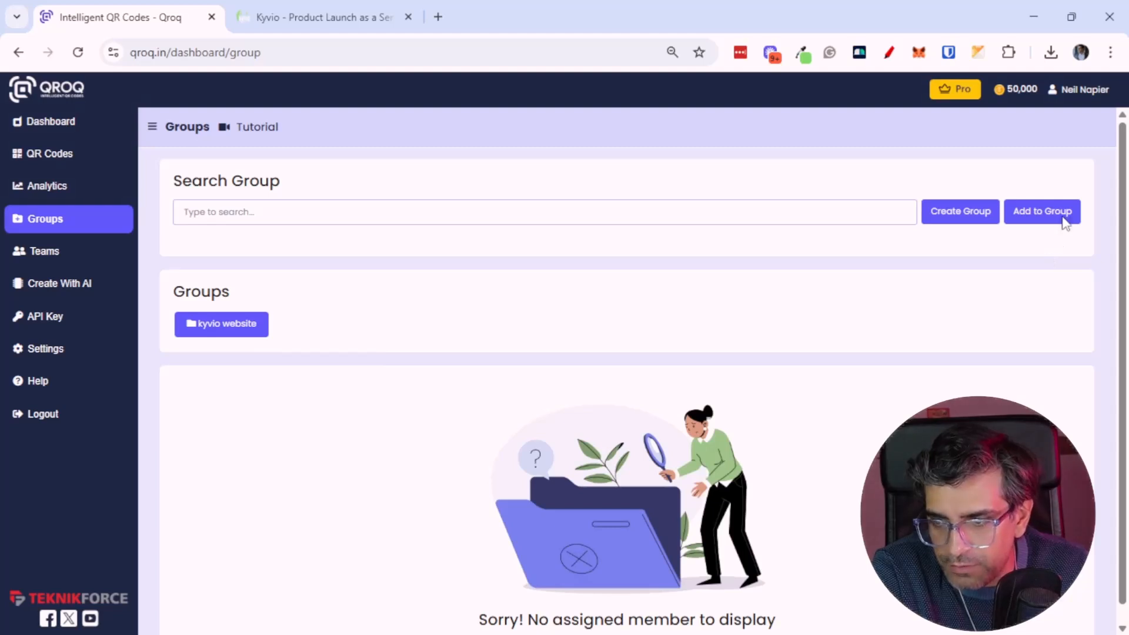
Open the Add to Group dialog, tick the kyvio website group, and close the dialog
{"action": "left_click", "coordinate": [1064, 225]}
{"action": "left_click", "coordinate": [371, 336]}
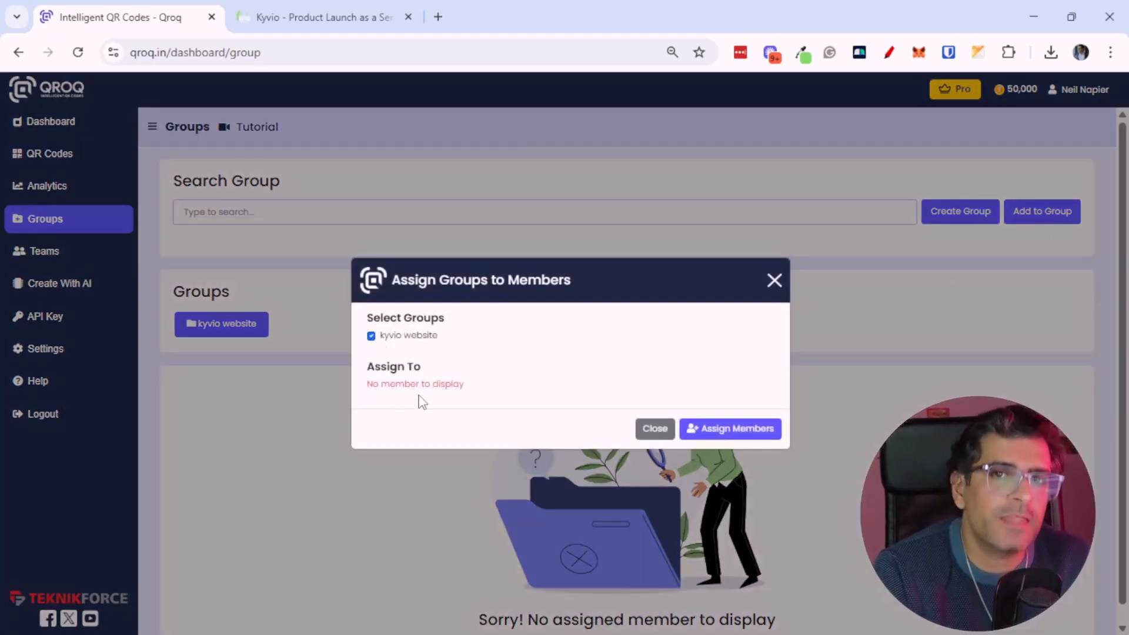
{"action": "left_click", "coordinate": [776, 282]}
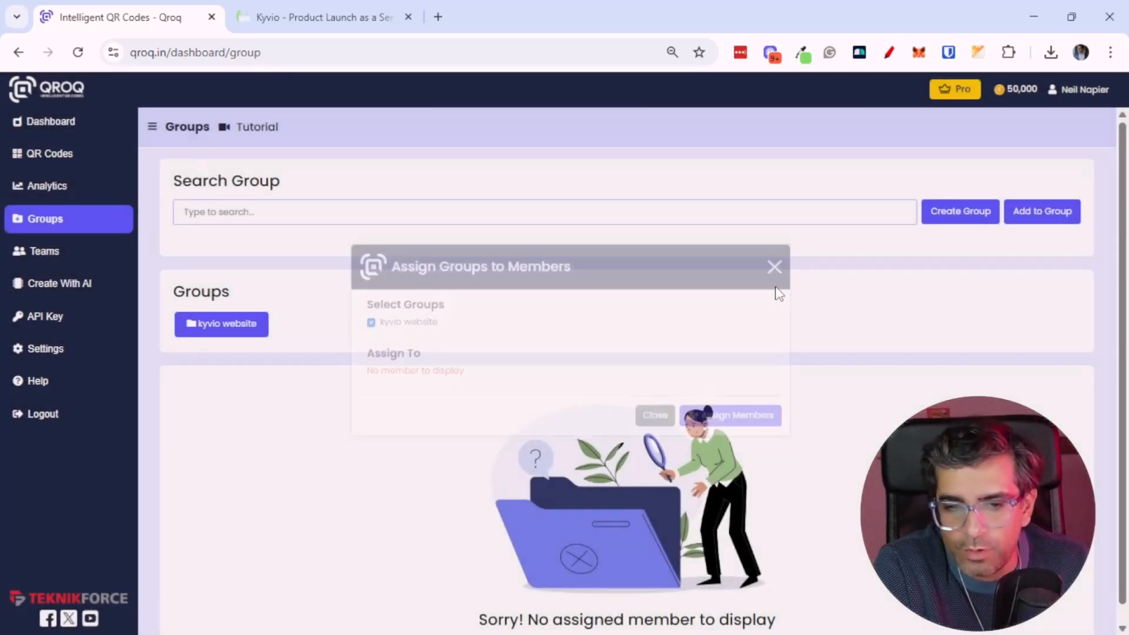
Open the Teams page and set the new member's access limit to All
{"action": "left_click", "coordinate": [95, 254]}
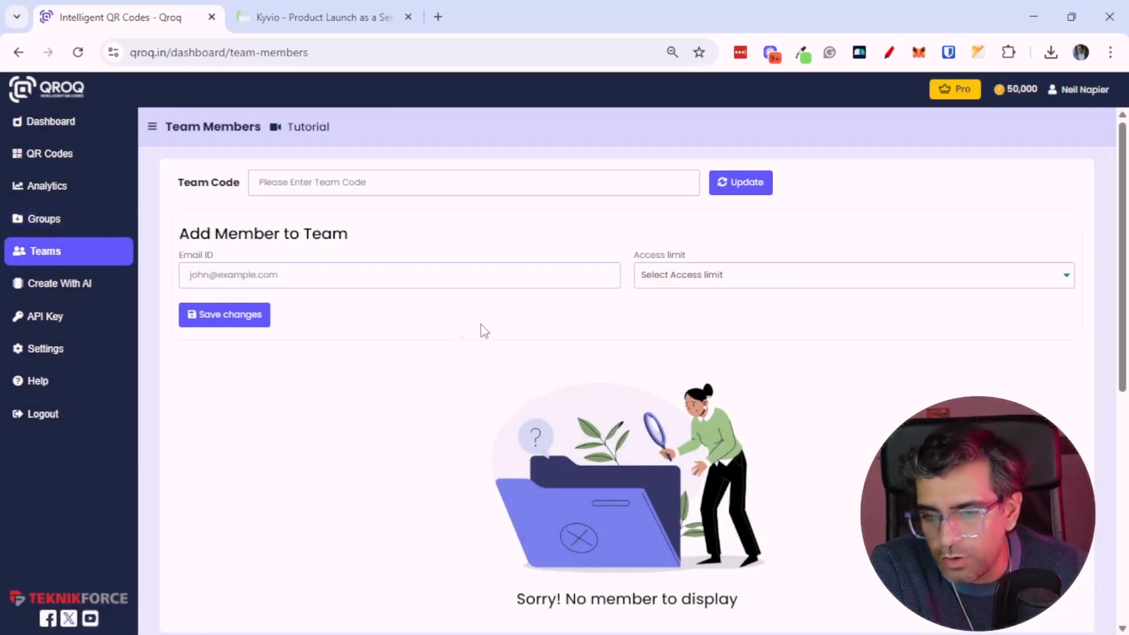
{"action": "scroll", "coordinate": [461, 340], "scroll_direction": "down", "scroll_amount": 2}
{"action": "scroll", "coordinate": [486, 290], "scroll_direction": "up", "scroll_amount": 1}
{"action": "left_click", "coordinate": [729, 277]}
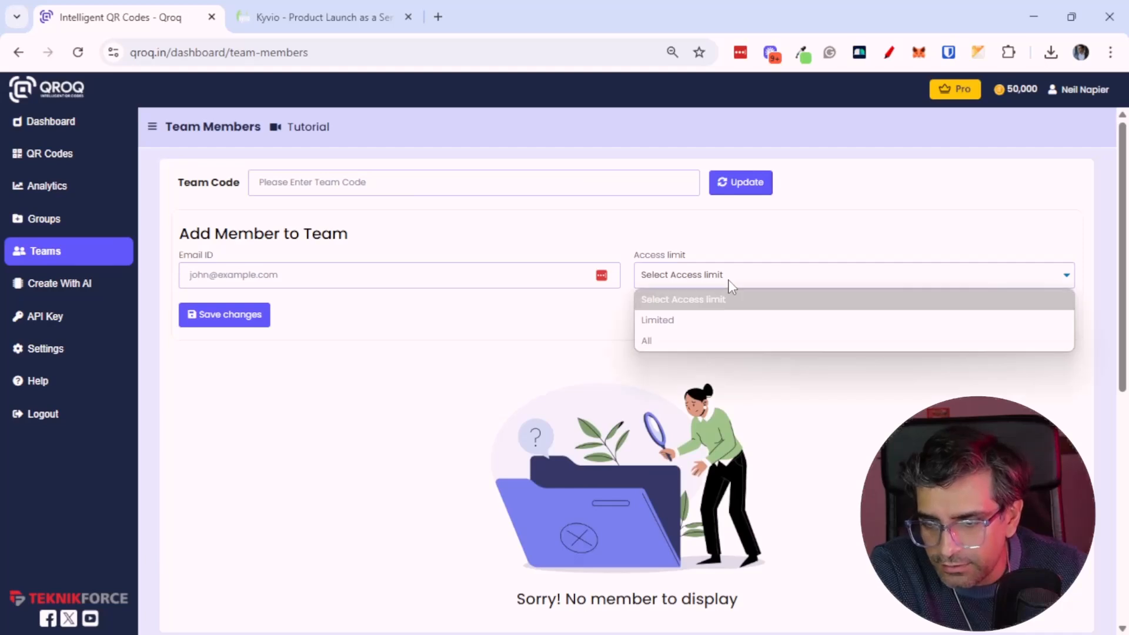
{"action": "left_click", "coordinate": [700, 322]}
{"action": "left_click", "coordinate": [746, 280]}
{"action": "left_click", "coordinate": [719, 339]}
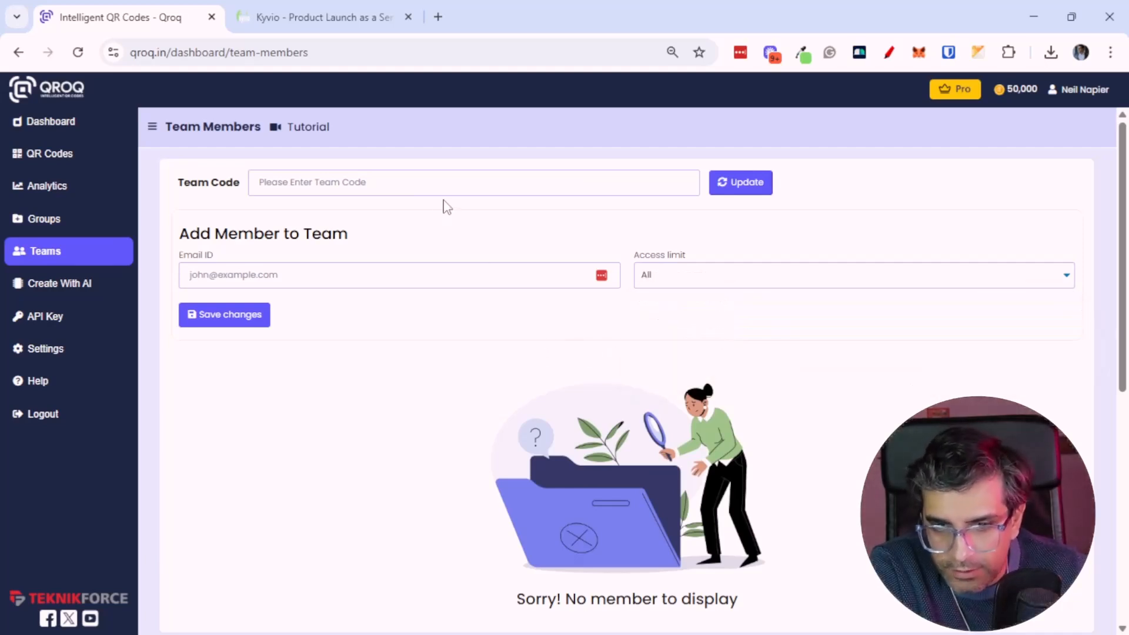
Read the team invitation and access level notes at the bottom of the Teams page
{"action": "middle_click", "coordinate": [443, 259]}
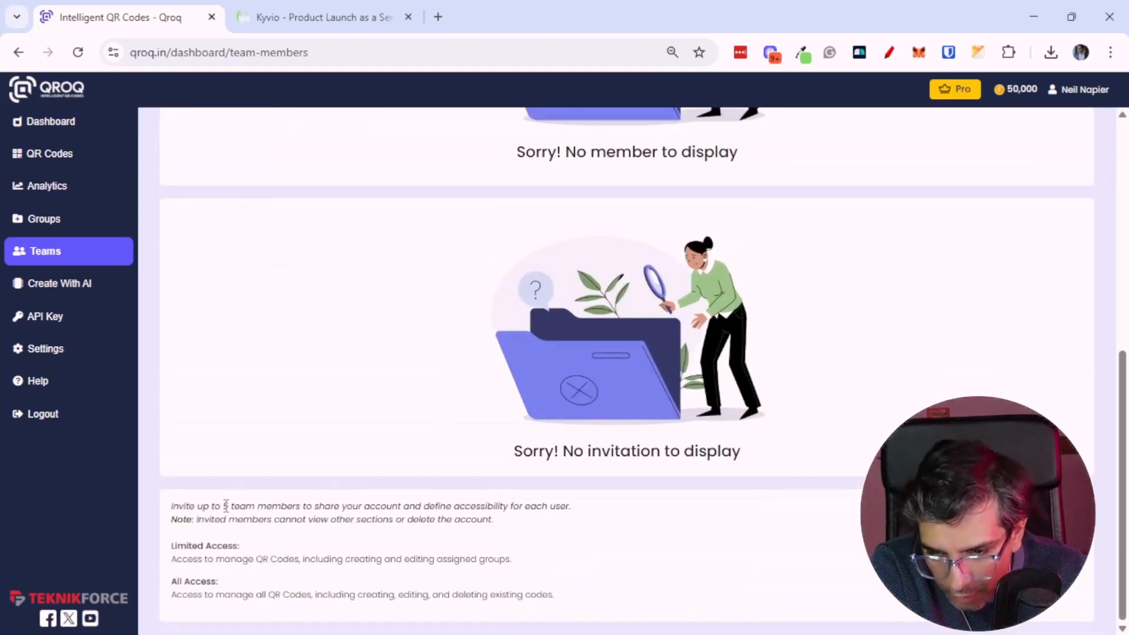
{"action": "left_click_drag", "start_coordinate": [228, 506], "coordinate": [251, 521]}
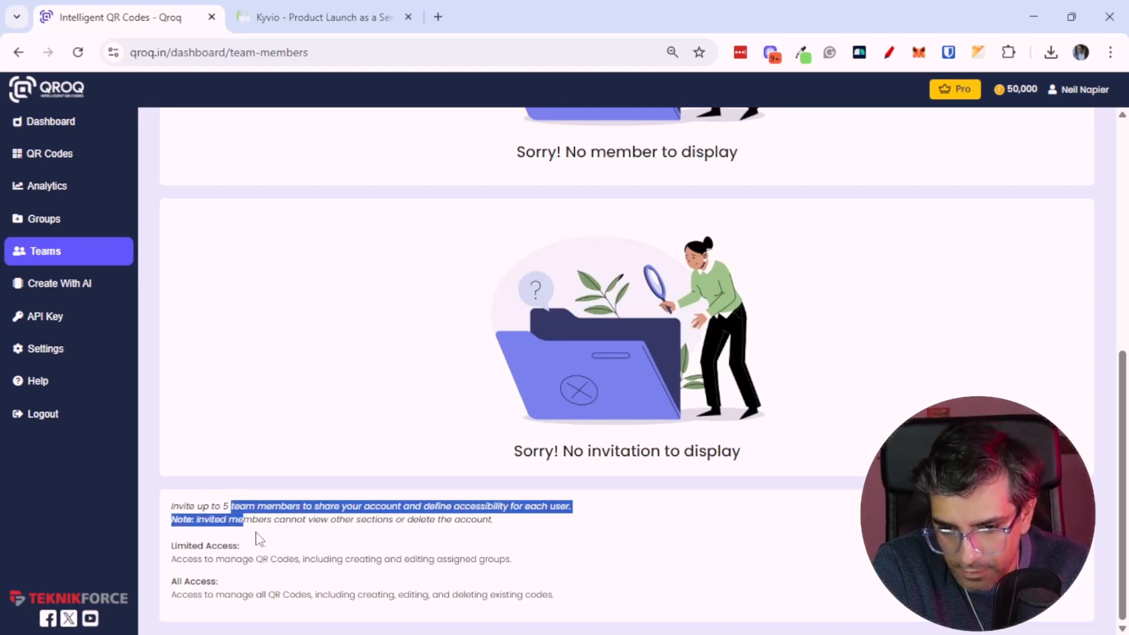
{"action": "left_click", "coordinate": [252, 534]}
Open Create With AI and title a new landing page Kyvio Free Gift
{"action": "left_click", "coordinate": [99, 289]}
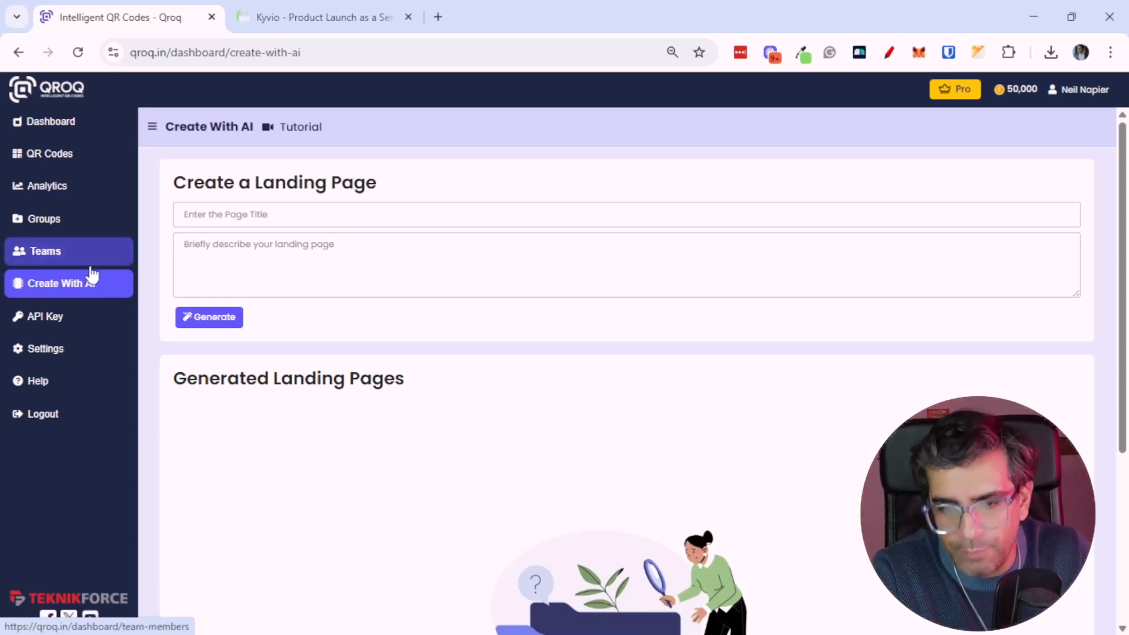
{"action": "left_click", "coordinate": [307, 278]}
{"action": "left_click", "coordinate": [294, 213]}
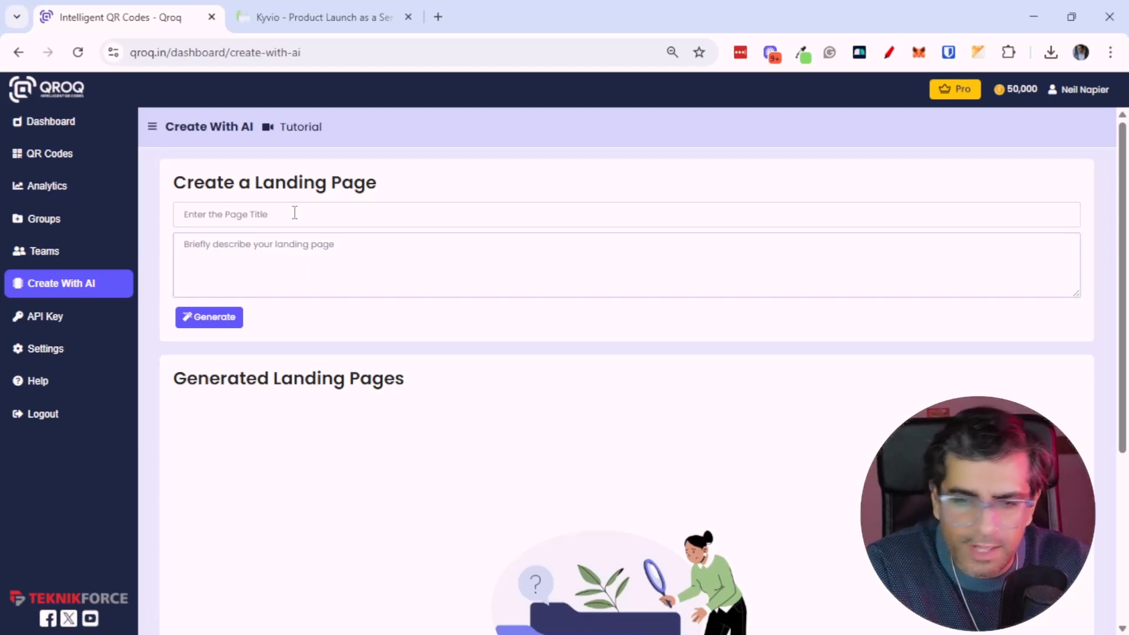
{"action": "type", "text": "Kyvio Free Gift"}
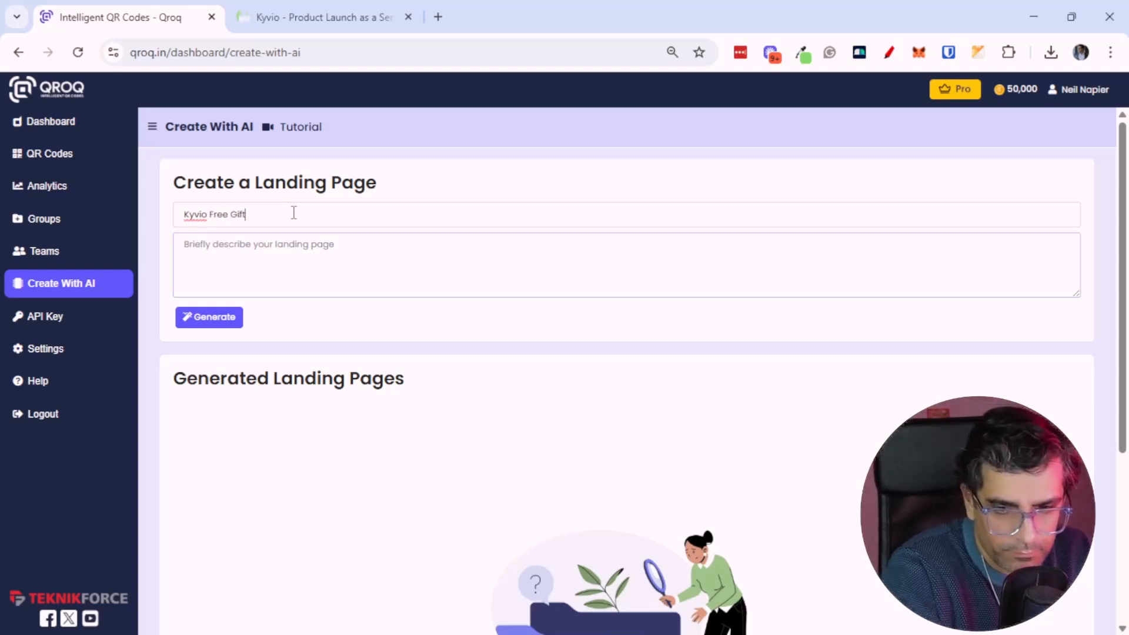
Paste the landing page description about getting the funnels and membership checklist by scanning the QR code
{"action": "left_click", "coordinate": [302, 264]}
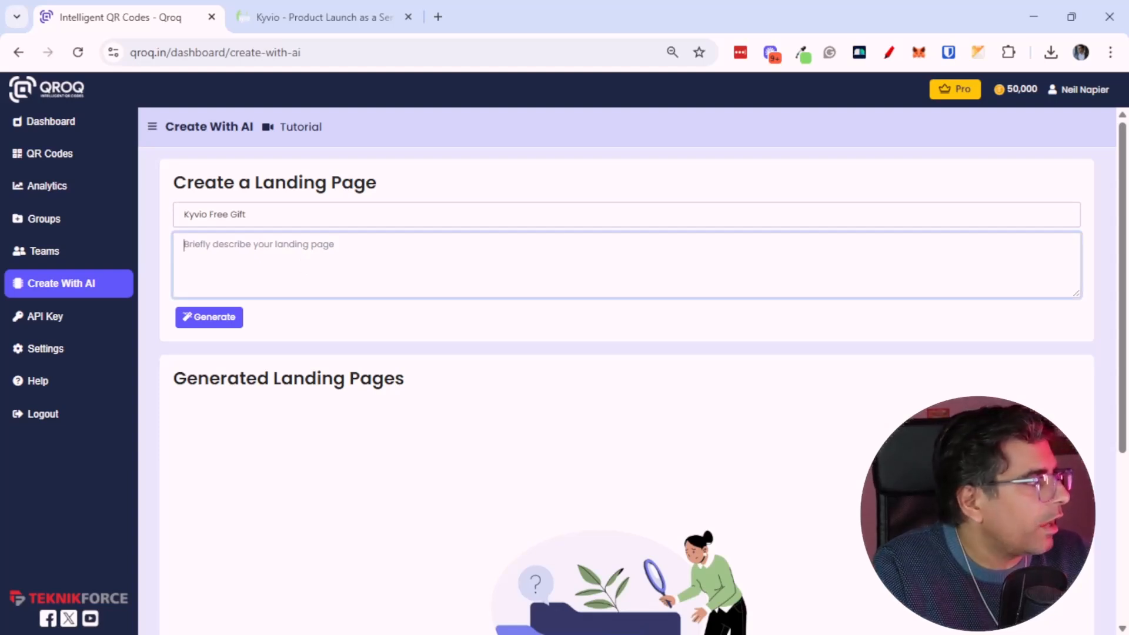
{"action": "key", "text": "alt+Tab"}
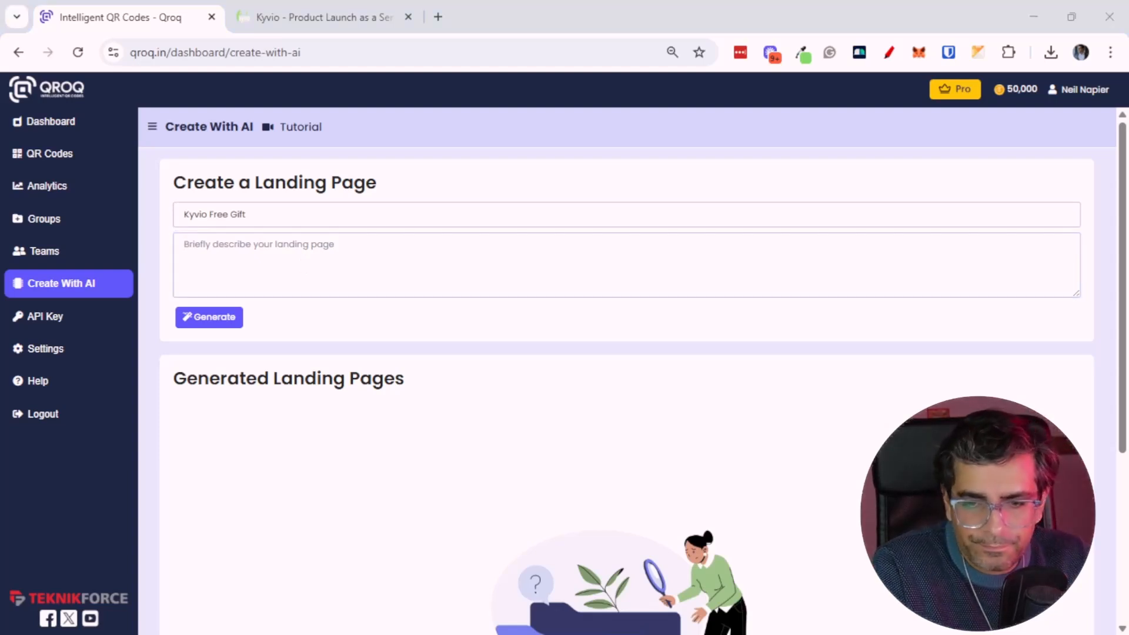
{"action": "left_click", "coordinate": [278, 264]}
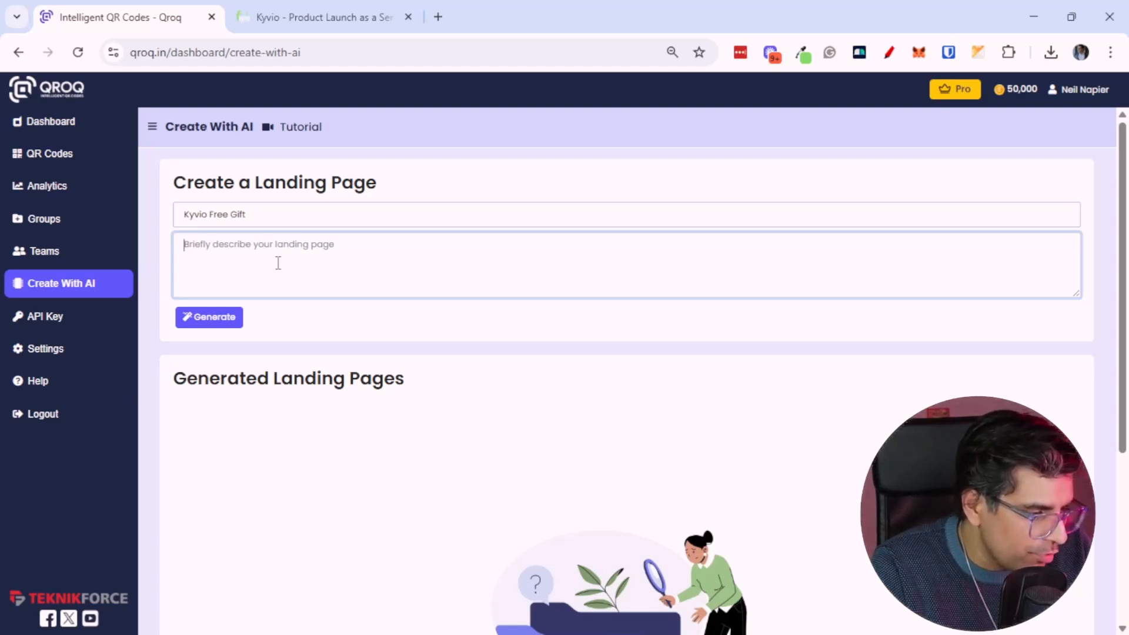
{"action": "type", "text": "So I want to create a landing page which basically tells people that when they scan the qr current, that is shared on the page, they are able to."}
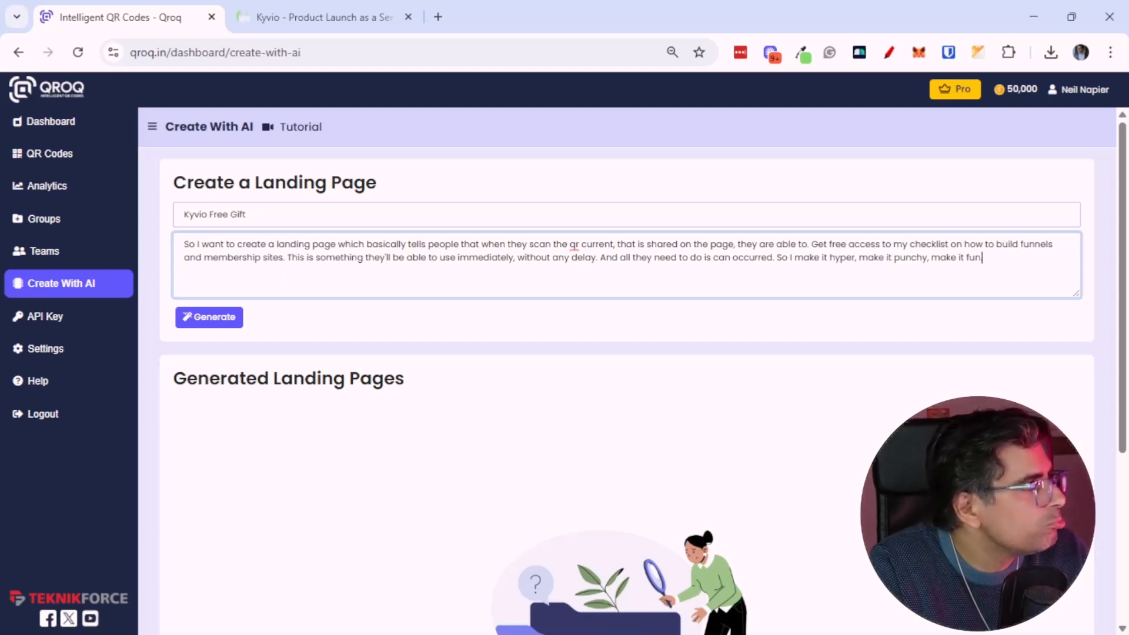
Replace the word 'current' with 'code' in the description and generate the landing page
{"action": "double_click", "coordinate": [605, 244]}
{"action": "type", "text": "code"}
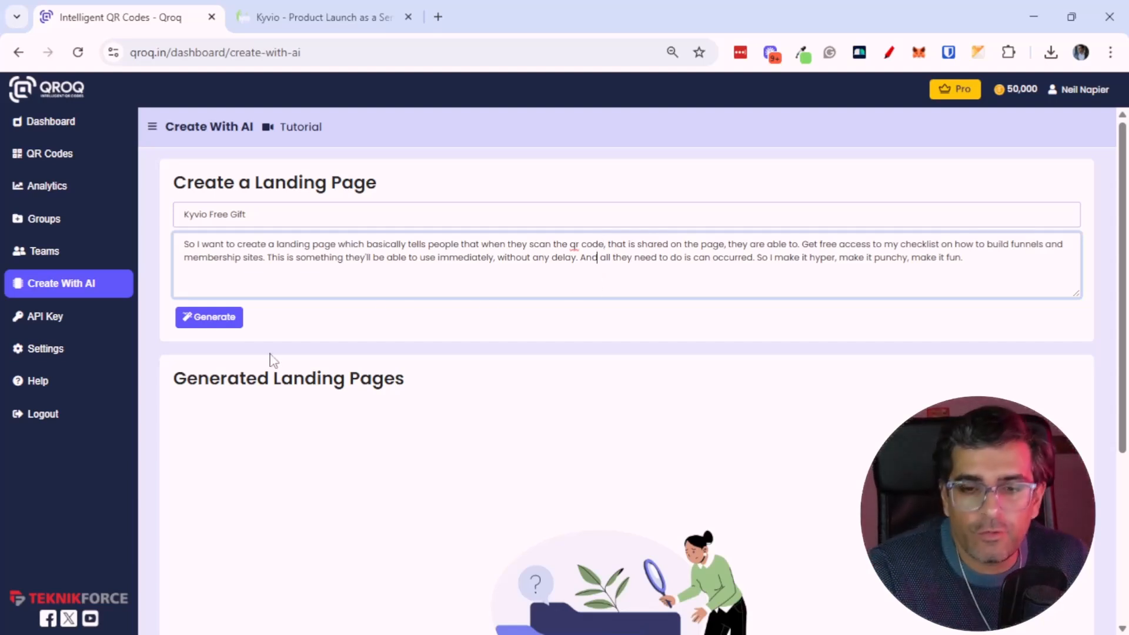
{"action": "left_click", "coordinate": [234, 322]}
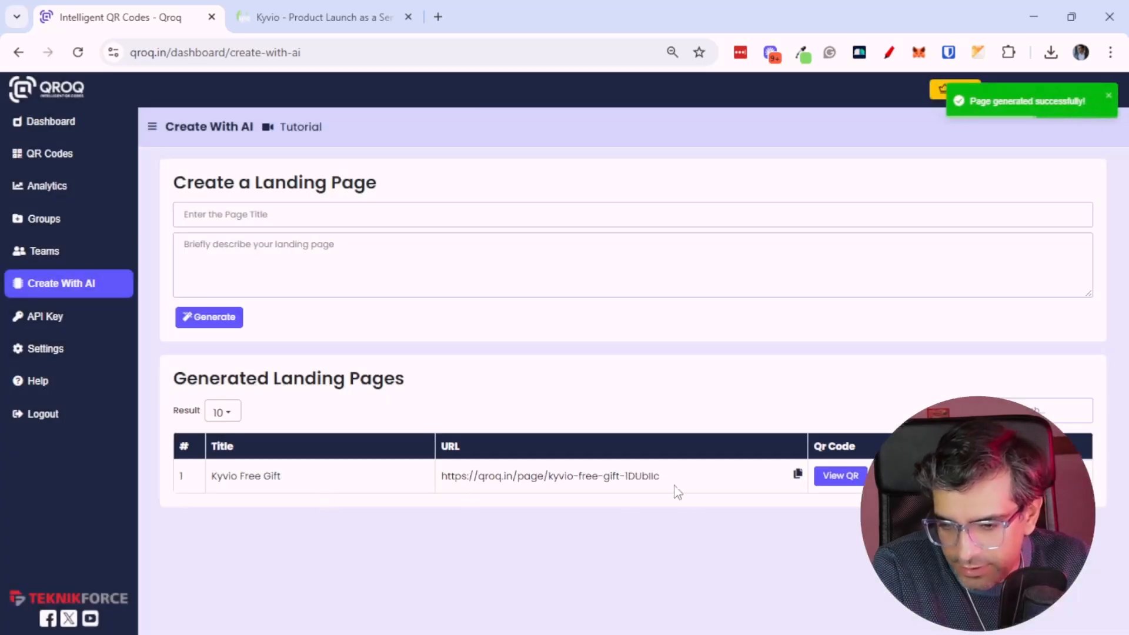
Copy the generated Kyvio Free Gift page URL and open it in a new tab
{"action": "left_click_drag", "start_coordinate": [693, 481], "coordinate": [521, 484]}
{"action": "left_click", "coordinate": [703, 482]}
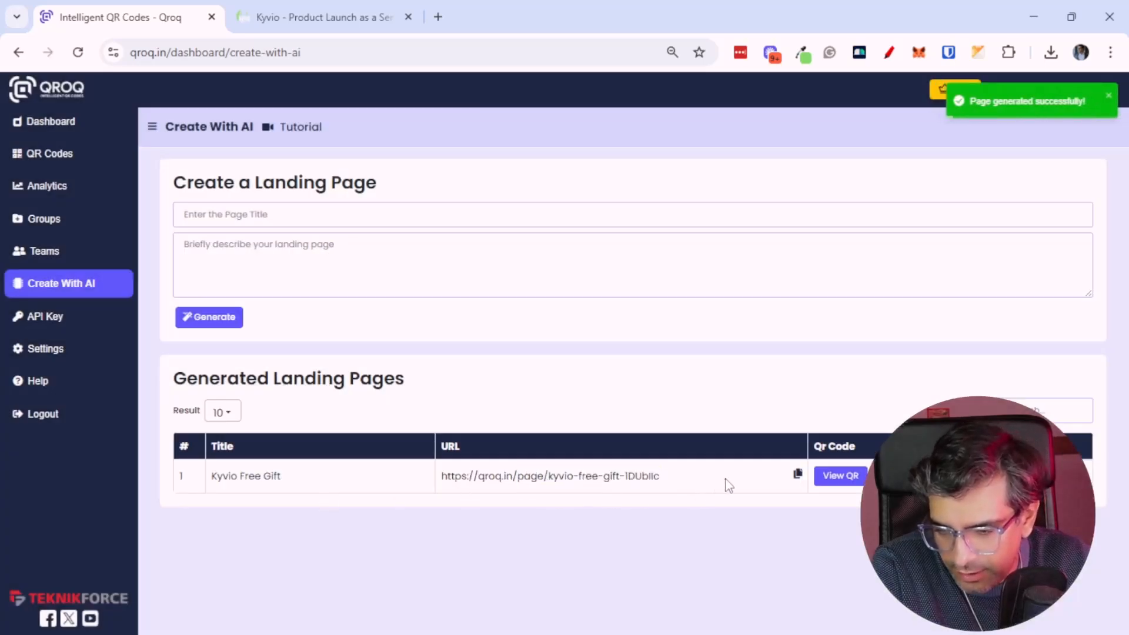
{"action": "left_click", "coordinate": [796, 475]}
{"action": "key", "text": "ctrl+t"}
{"action": "key", "text": "ctrl+v"}
{"action": "key", "text": "Return"}
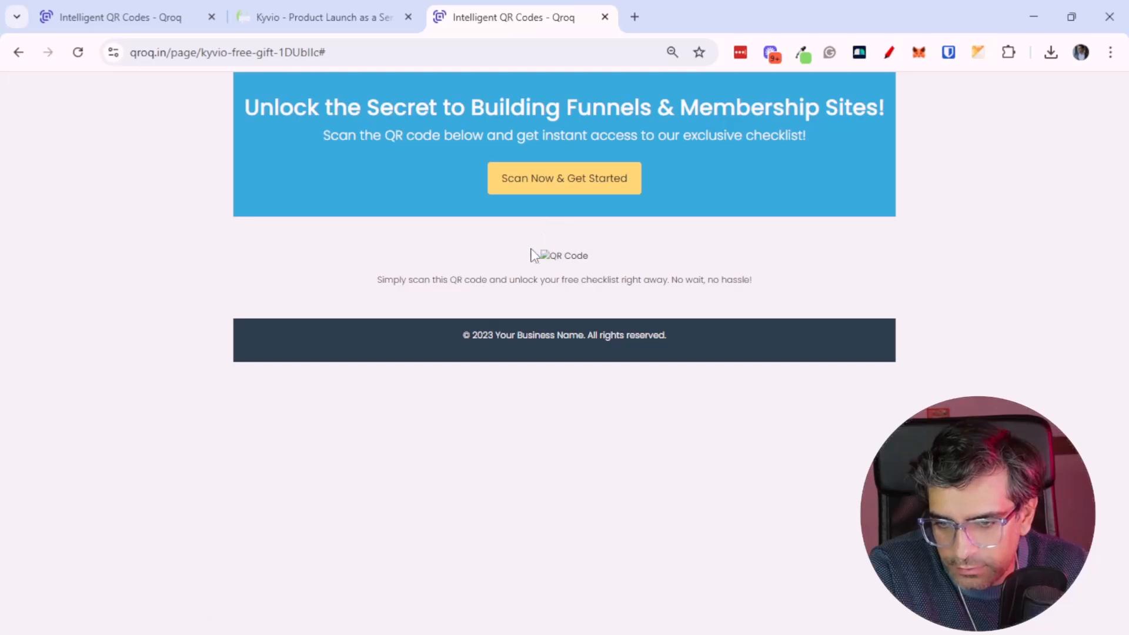
Check the Kyvio Free Gift page's QR code scan stats and open the landing page from its URL
{"action": "left_click", "coordinate": [347, 17]}
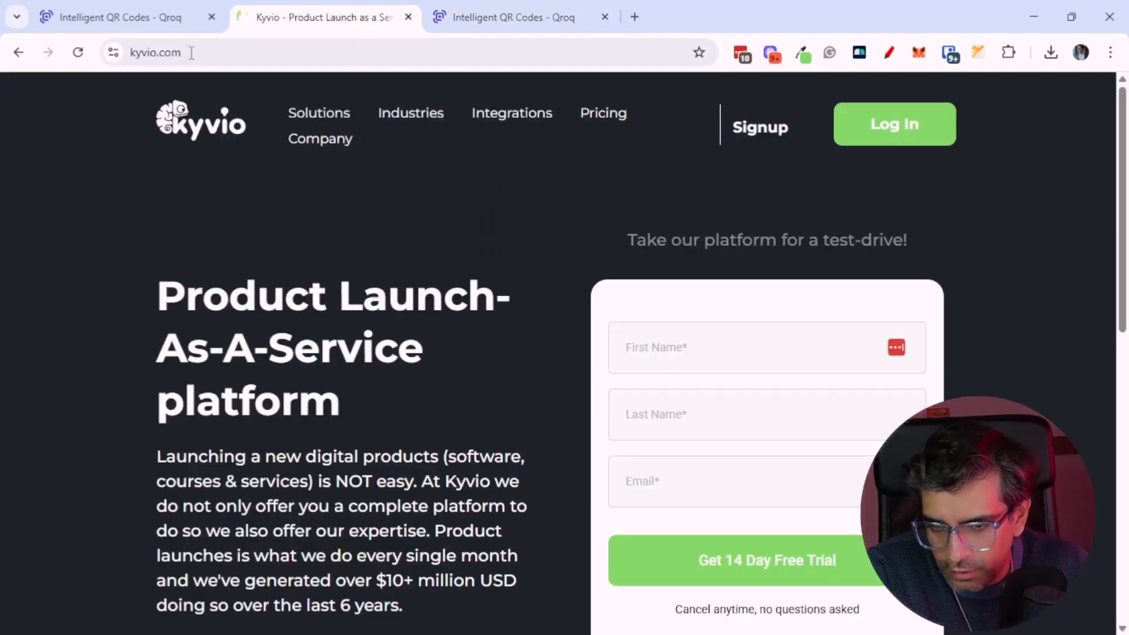
{"action": "left_click", "coordinate": [154, 21]}
{"action": "left_click", "coordinate": [842, 476]}
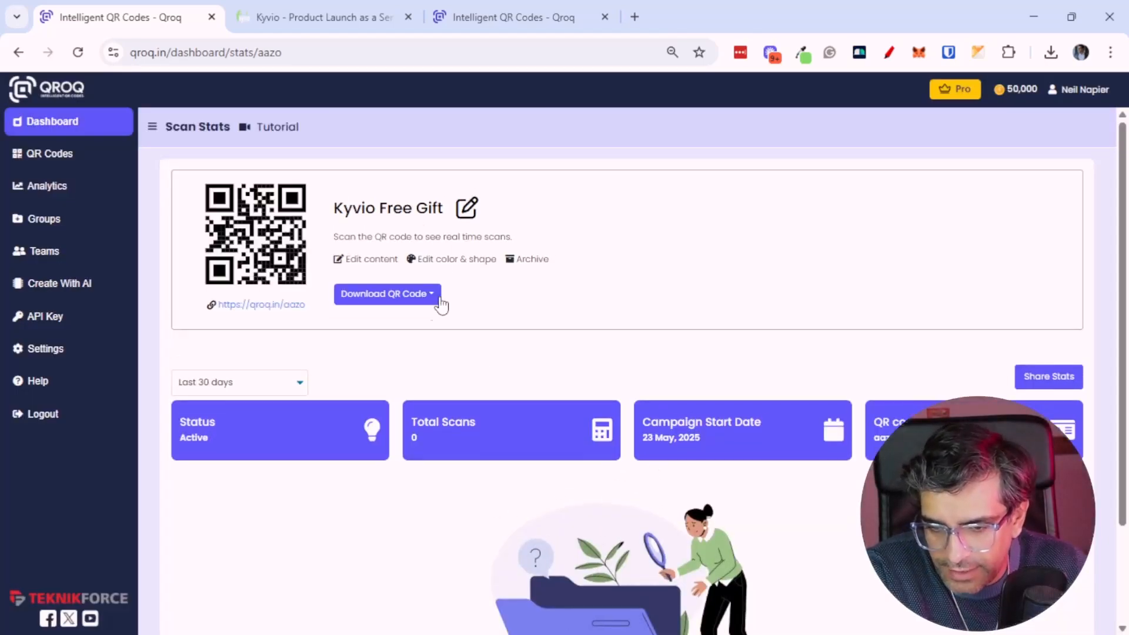
{"action": "left_click", "coordinate": [19, 52]}
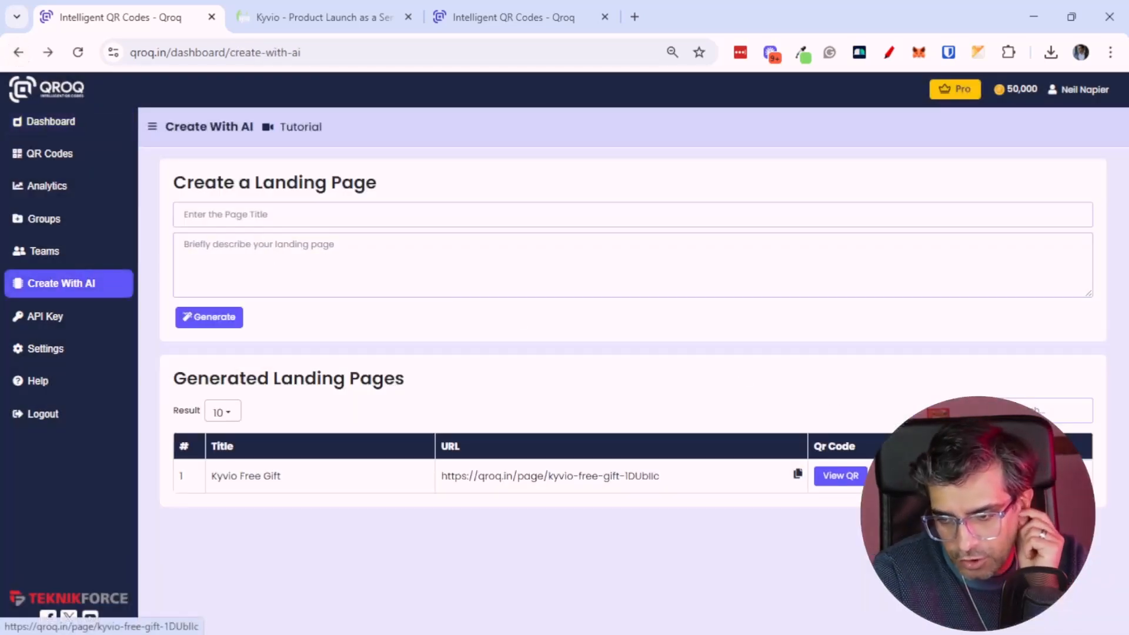
{"action": "left_click", "coordinate": [647, 476]}
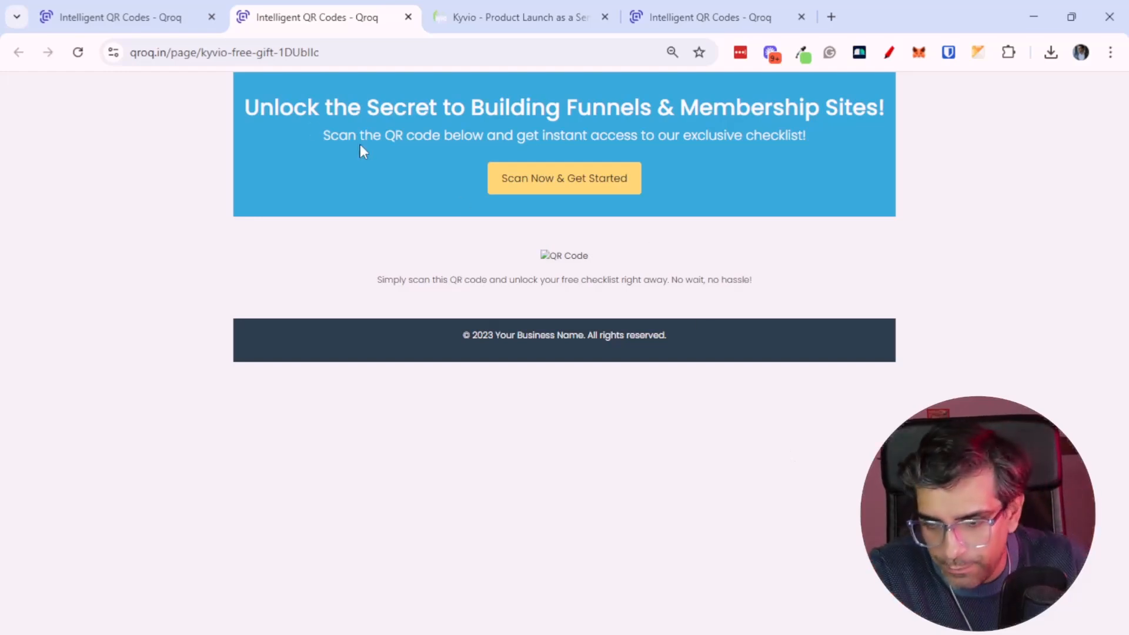
{"action": "left_click", "coordinate": [121, 17]}
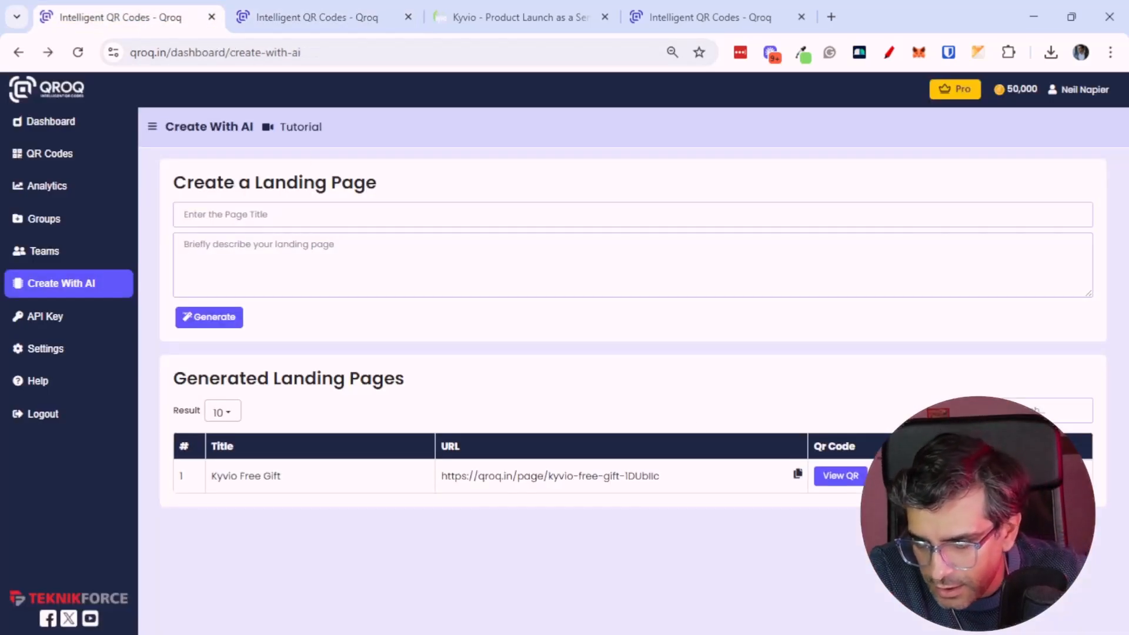
Edit the Kyvio Free Gift landing page and delete the broken QR Code image placeholder
{"action": "left_click", "coordinate": [929, 476]}
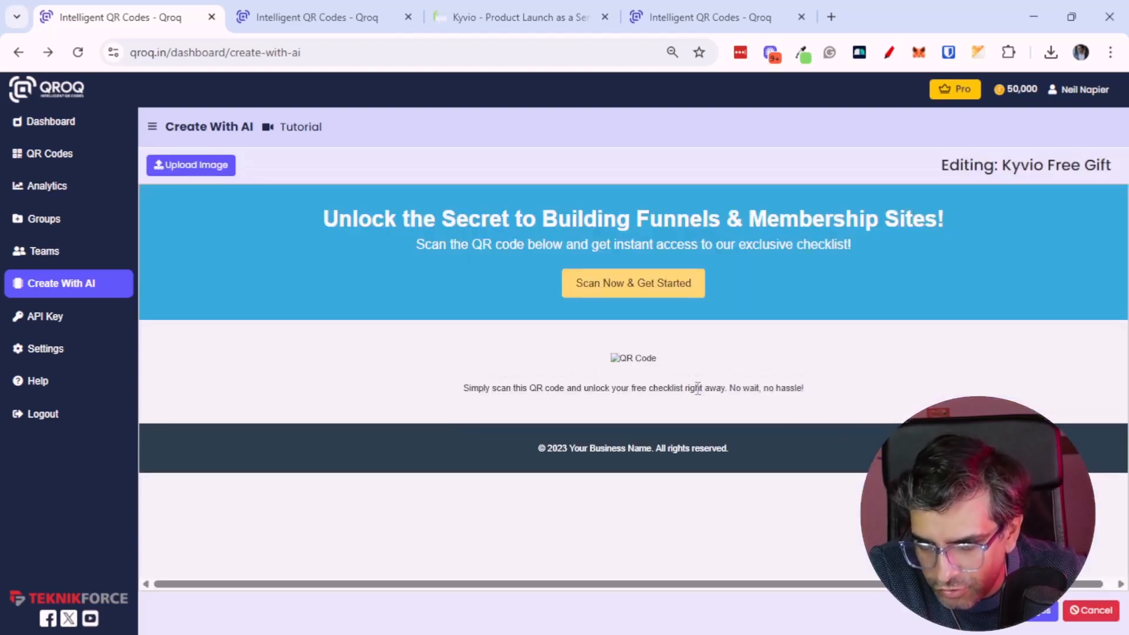
{"action": "left_click", "coordinate": [654, 363]}
{"action": "left_click_drag", "start_coordinate": [660, 358], "coordinate": [600, 350]}
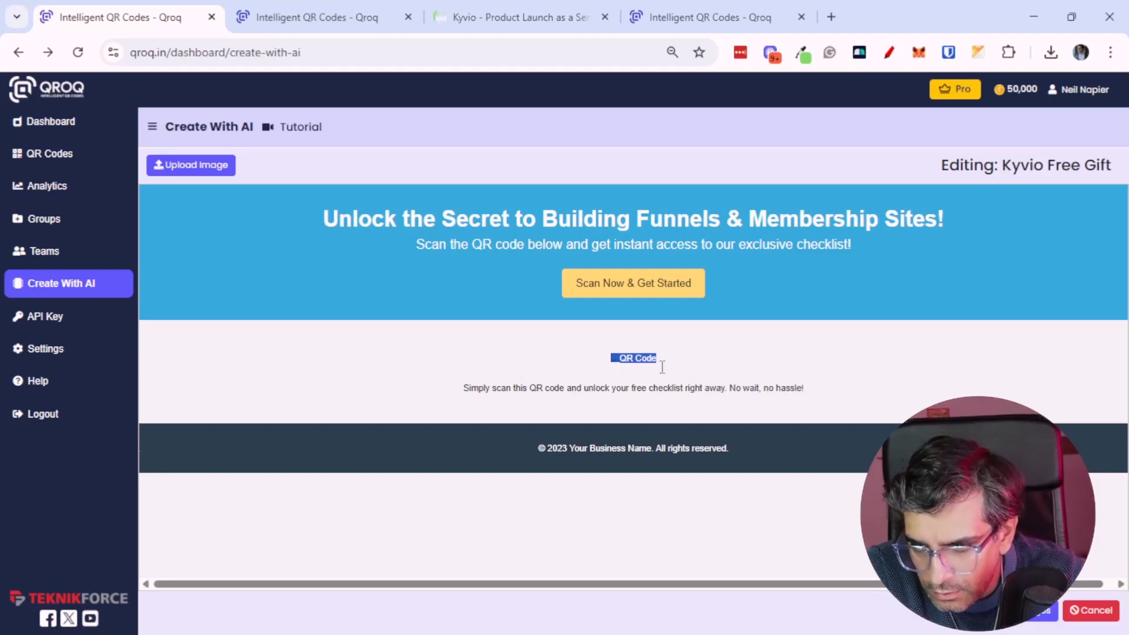
{"action": "key", "text": "Delete"}
{"action": "left_click", "coordinate": [212, 167]}
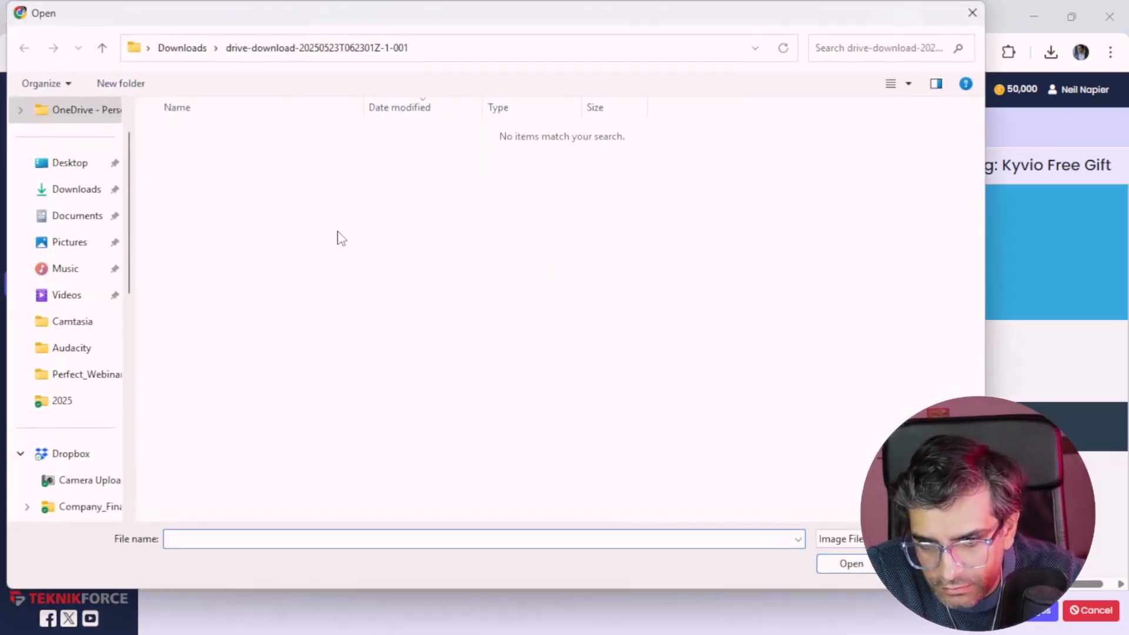
{"action": "left_click", "coordinate": [77, 188]}
{"action": "double_click", "coordinate": [238, 158]}
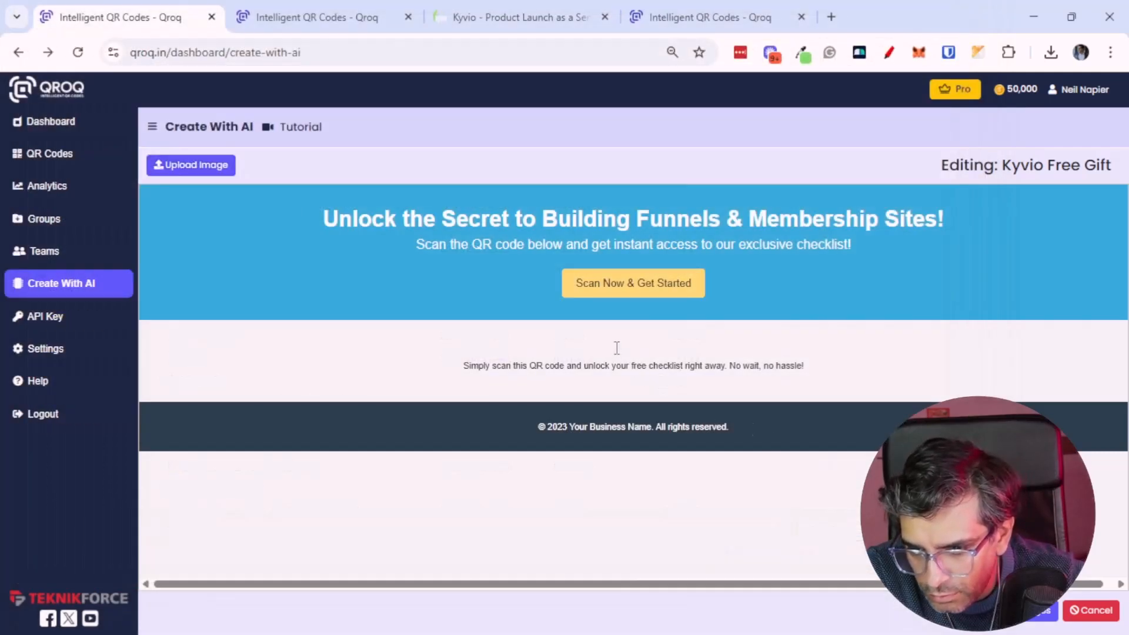
Upload the QRkyvio image into the landing page's QR code spot and save the Kyvio Free Gift page
{"action": "left_click", "coordinate": [207, 175]}
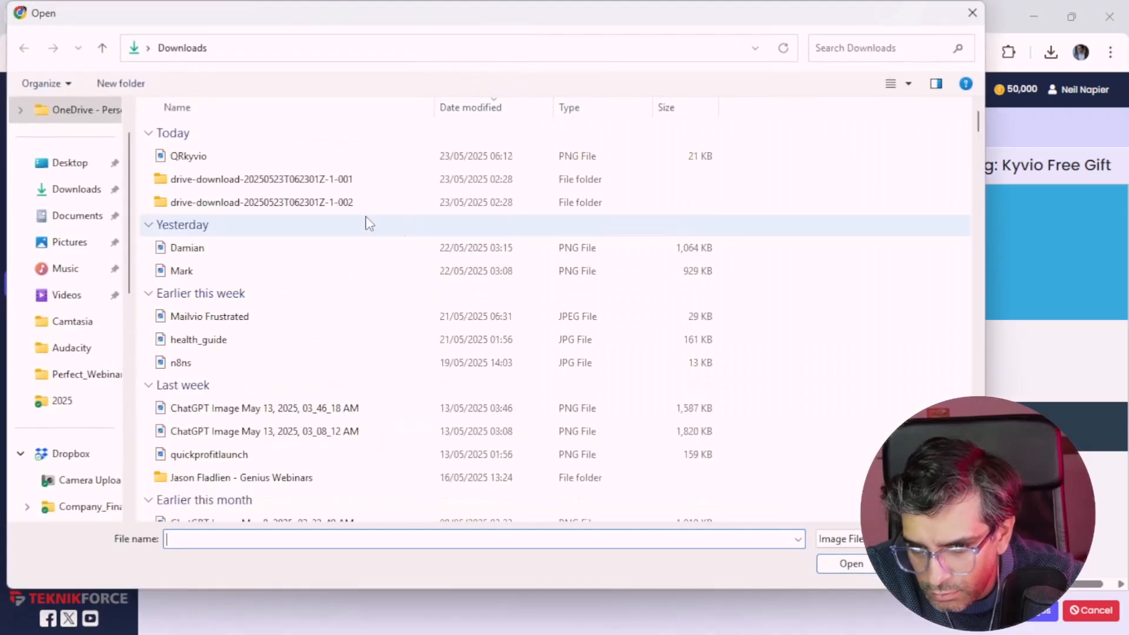
{"action": "double_click", "coordinate": [284, 179]}
{"action": "left_click", "coordinate": [721, 453]}
{"action": "key", "text": "Delete"}
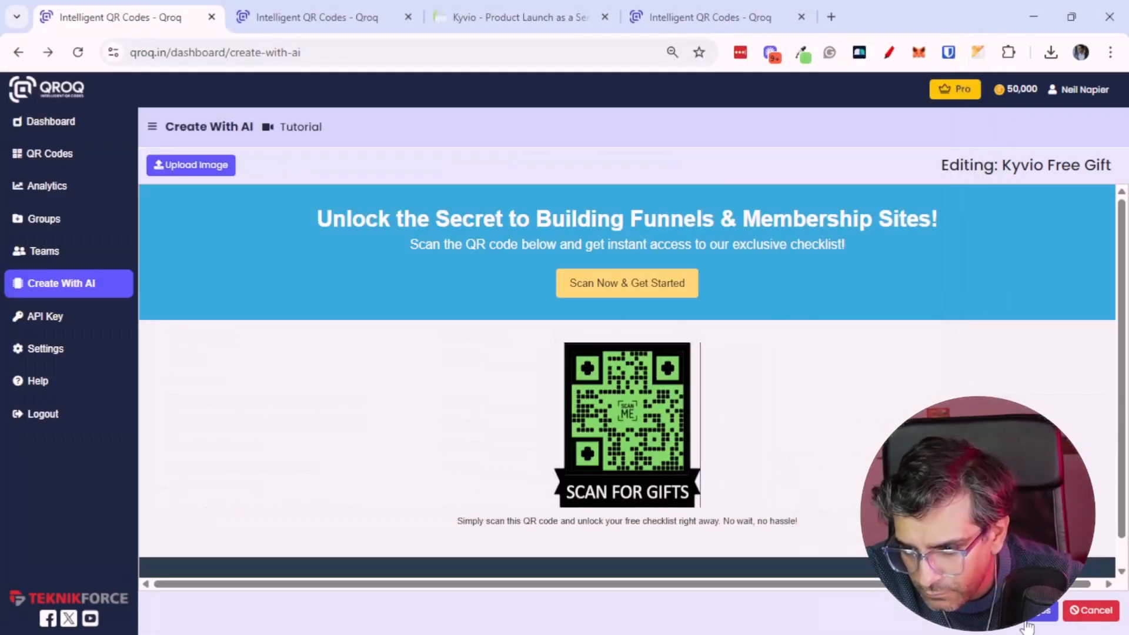
{"action": "left_click", "coordinate": [1042, 610]}
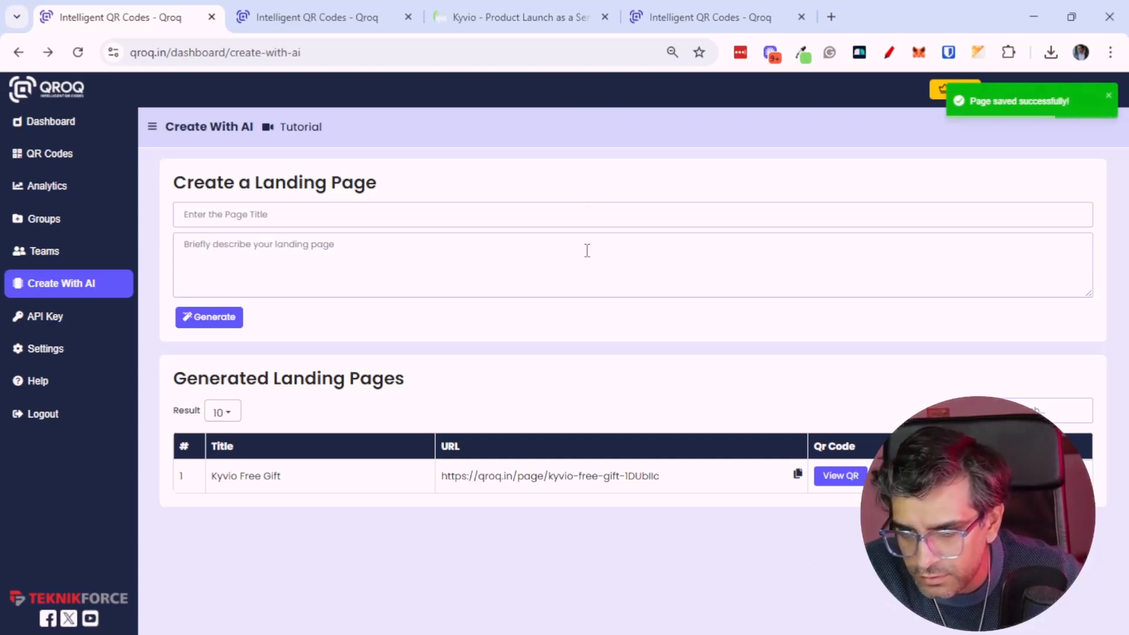
View the updated Kyvio Free Gift landing page in its open tab
{"action": "left_click", "coordinate": [658, 18]}
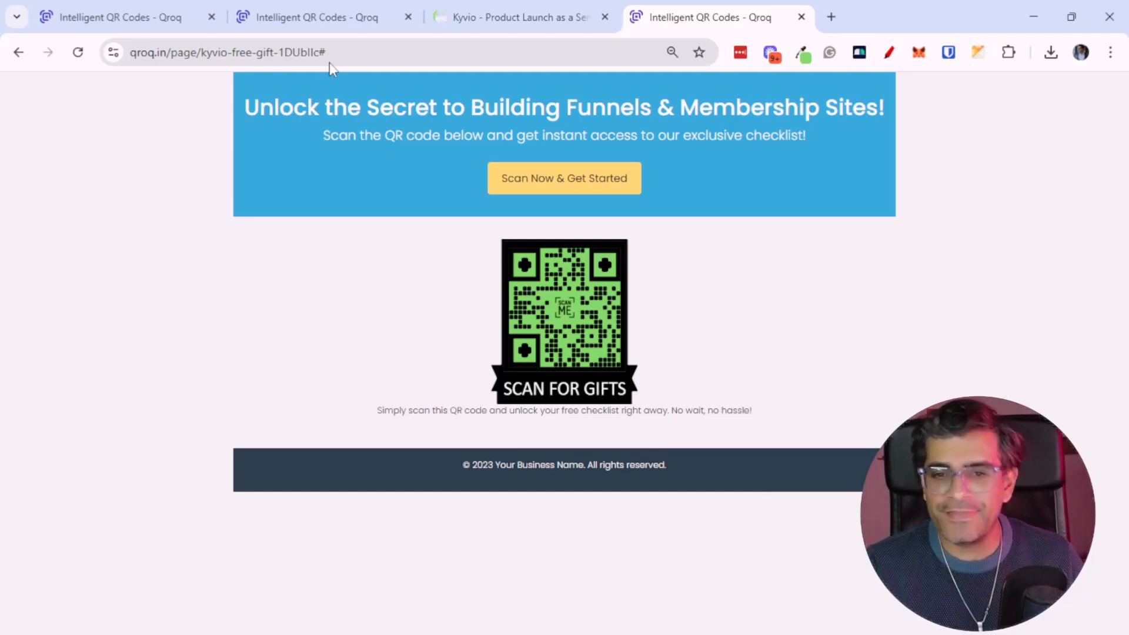
{"action": "left_click", "coordinate": [160, 23]}
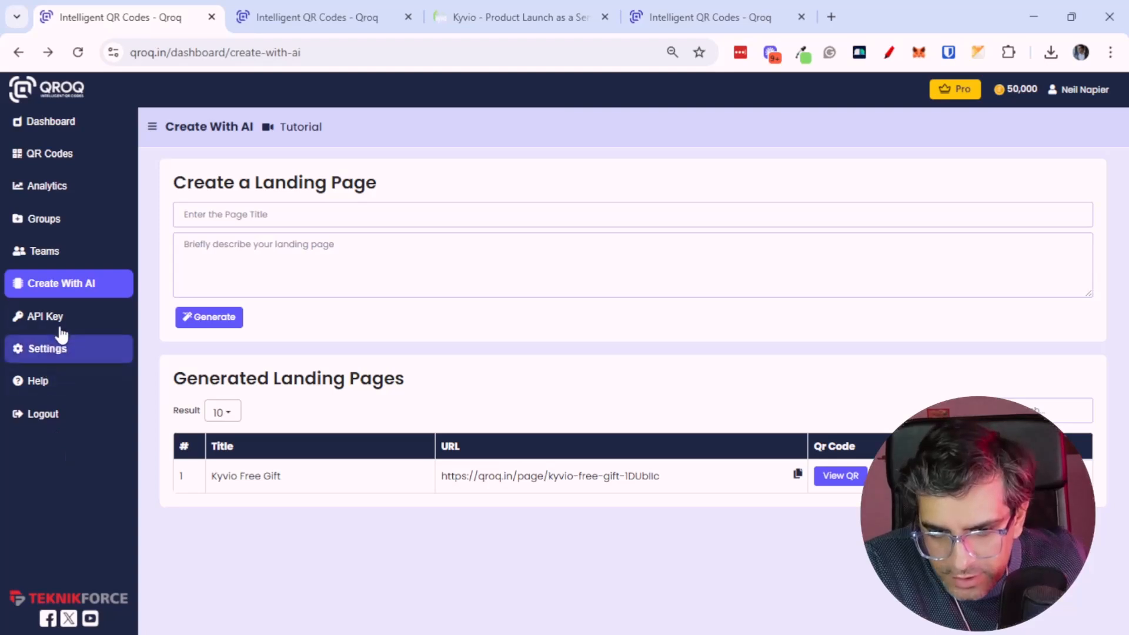
Open the Settings and API Key pages and read through the API documentation
{"action": "left_click", "coordinate": [62, 348]}
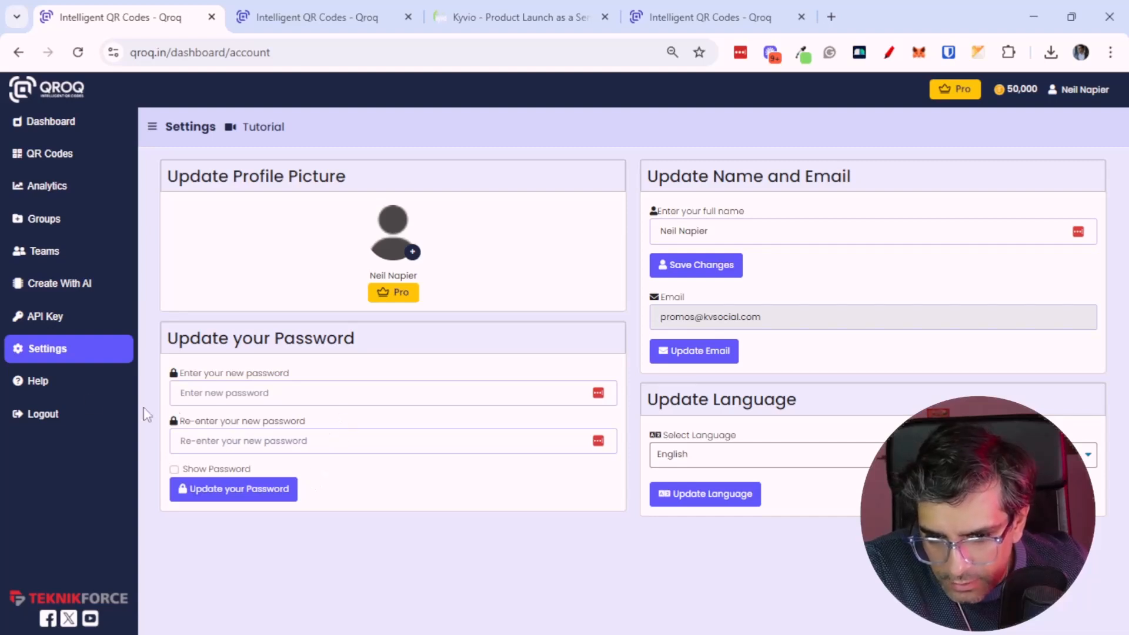
{"action": "left_click", "coordinate": [78, 326]}
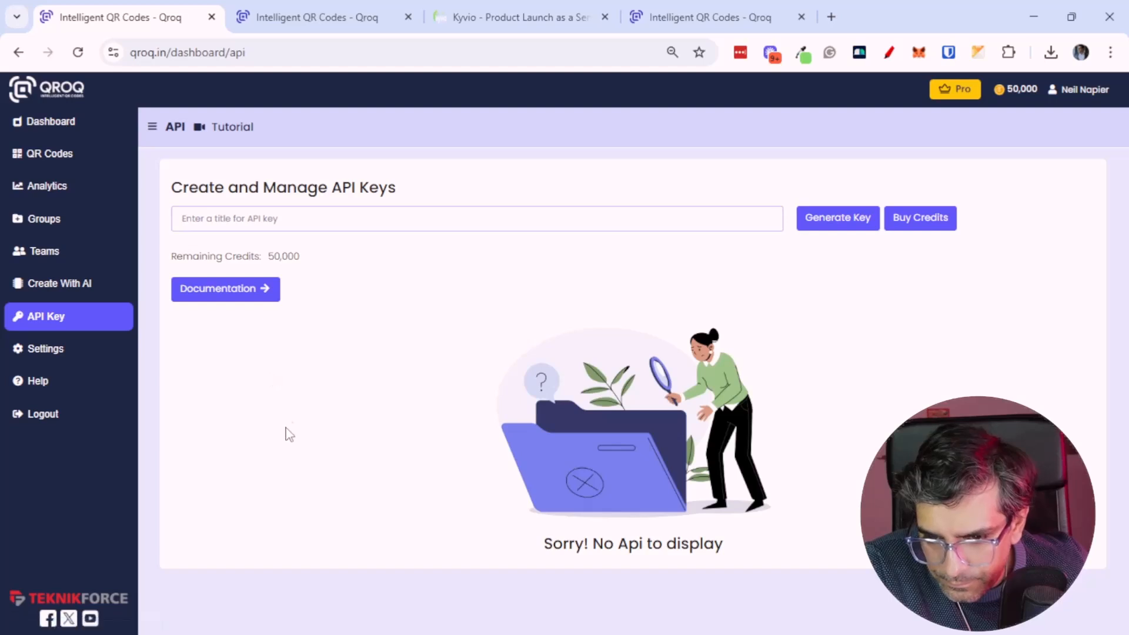
{"action": "left_click", "coordinate": [263, 294]}
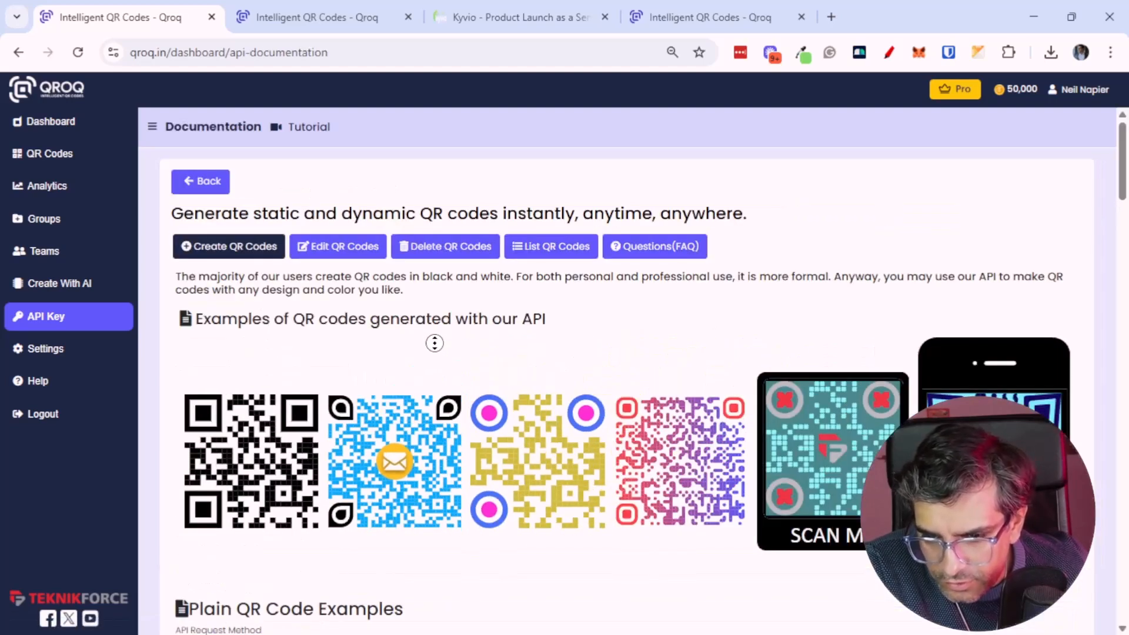
{"action": "scroll", "coordinate": [435, 353], "scroll_direction": "down", "scroll_amount": 1}
{"action": "scroll", "coordinate": [447, 353], "scroll_direction": "down", "scroll_amount": 5}
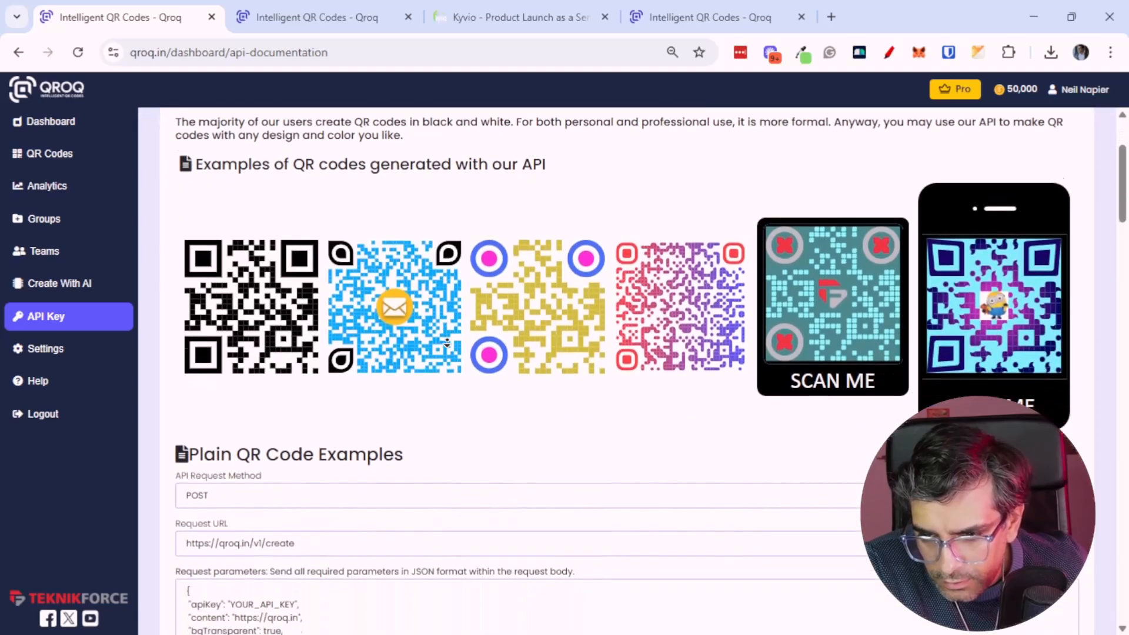
{"action": "scroll", "coordinate": [451, 464], "scroll_direction": "down", "scroll_amount": 1}
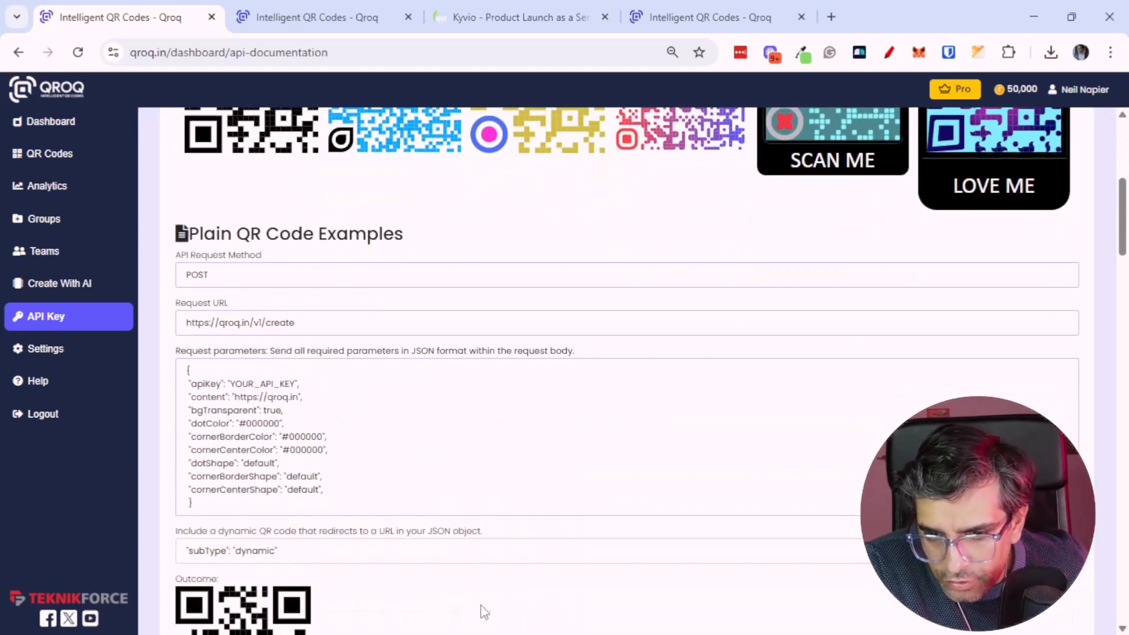
{"action": "scroll", "coordinate": [515, 300], "scroll_direction": "up", "scroll_amount": 6}
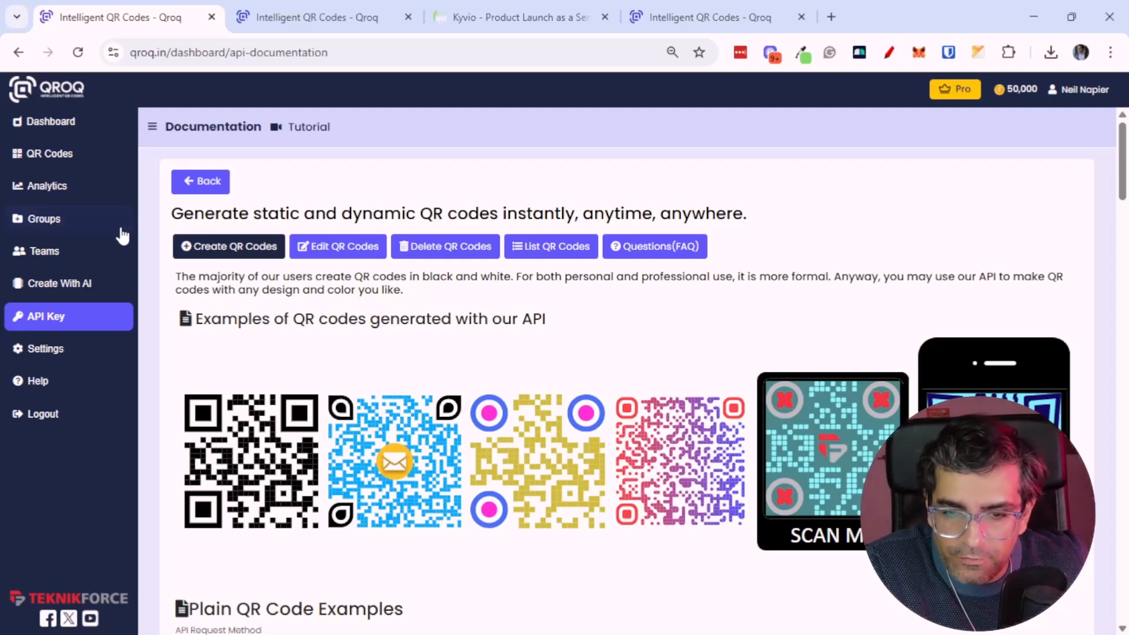
{"action": "left_click", "coordinate": [79, 165]}
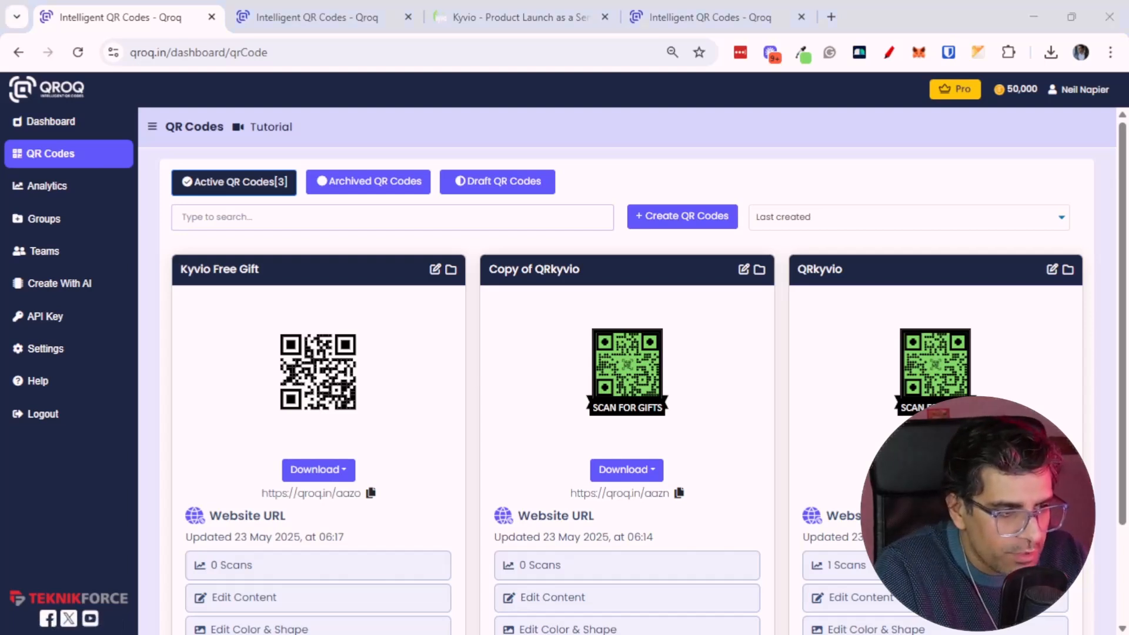
{"action": "key", "text": "alt+Tab"}
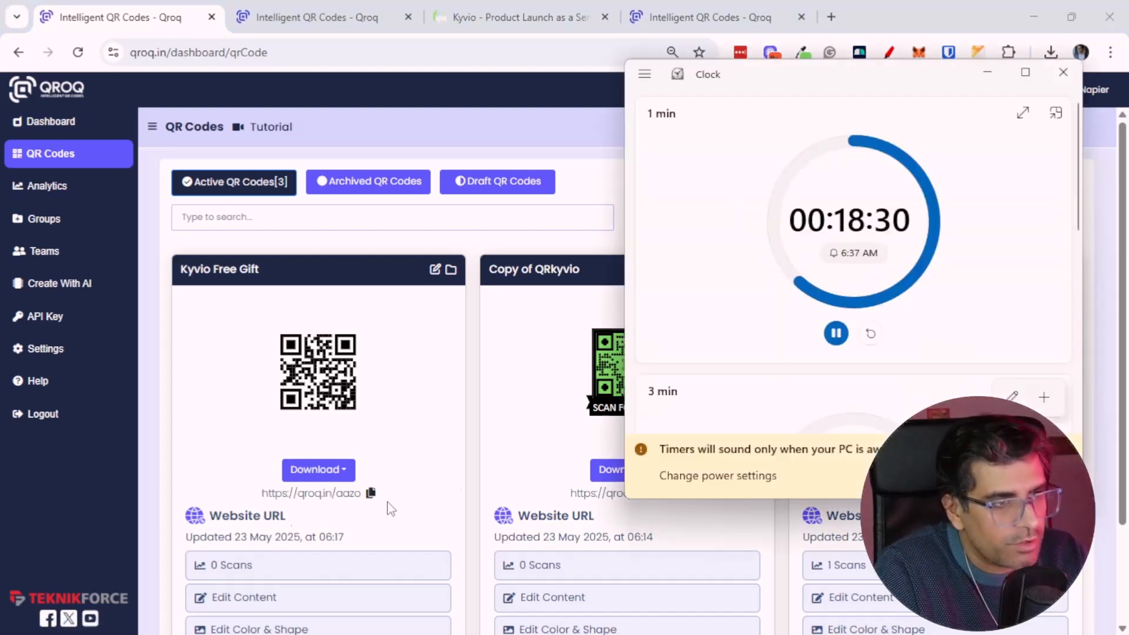
{"action": "left_click", "coordinate": [835, 330]}
Open Fiverr in a new tab and search it for qr code services
{"action": "left_click", "coordinate": [837, 7]}
{"action": "type", "text": "fiver"}
{"action": "key", "text": "Return"}
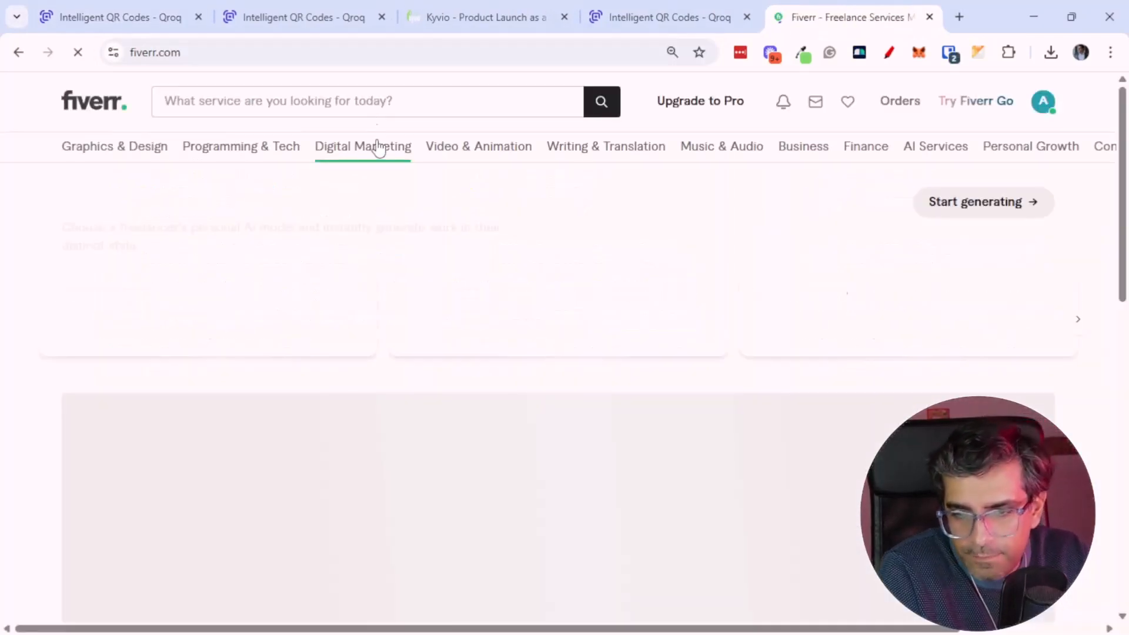
{"action": "left_click", "coordinate": [370, 106]}
{"action": "type", "text": "qr"}
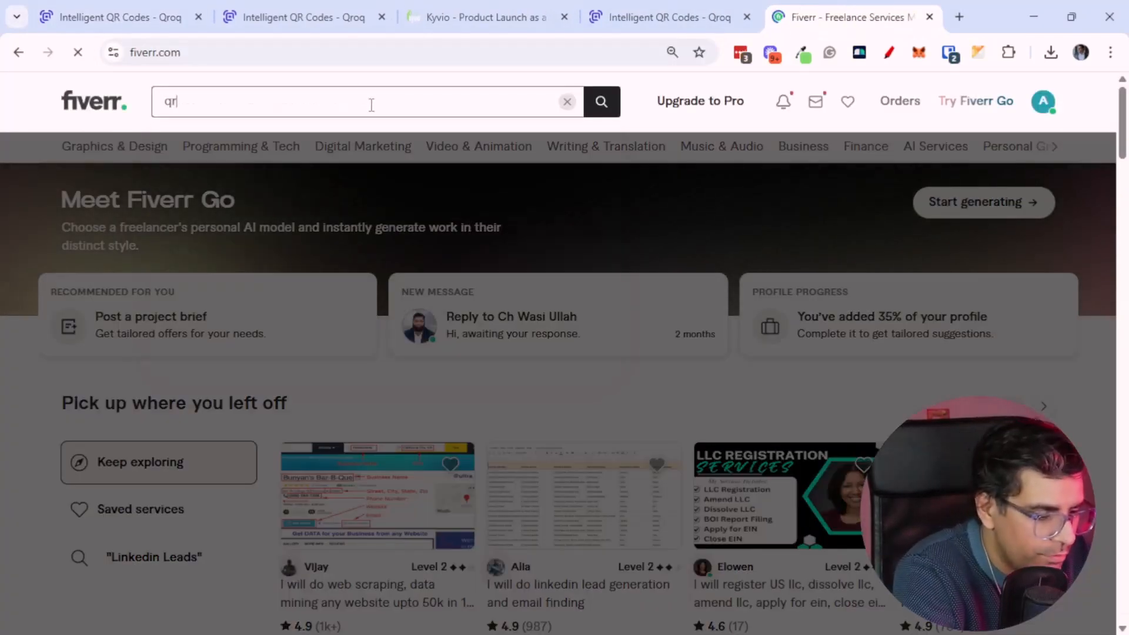
{"action": "type", "text": " c"}
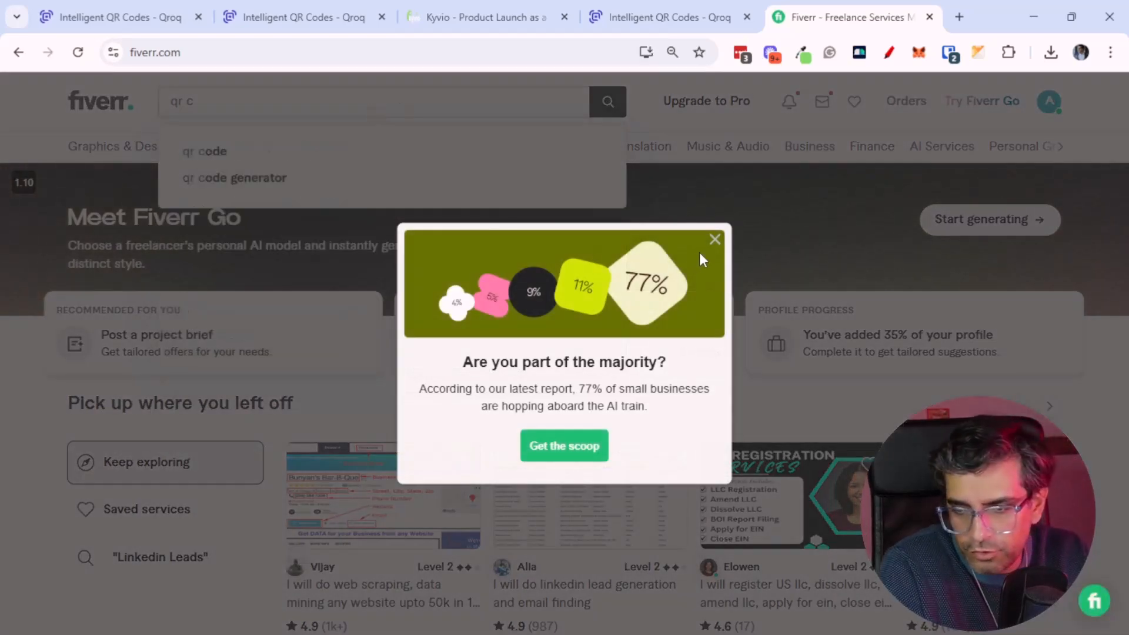
{"action": "left_click", "coordinate": [714, 240]}
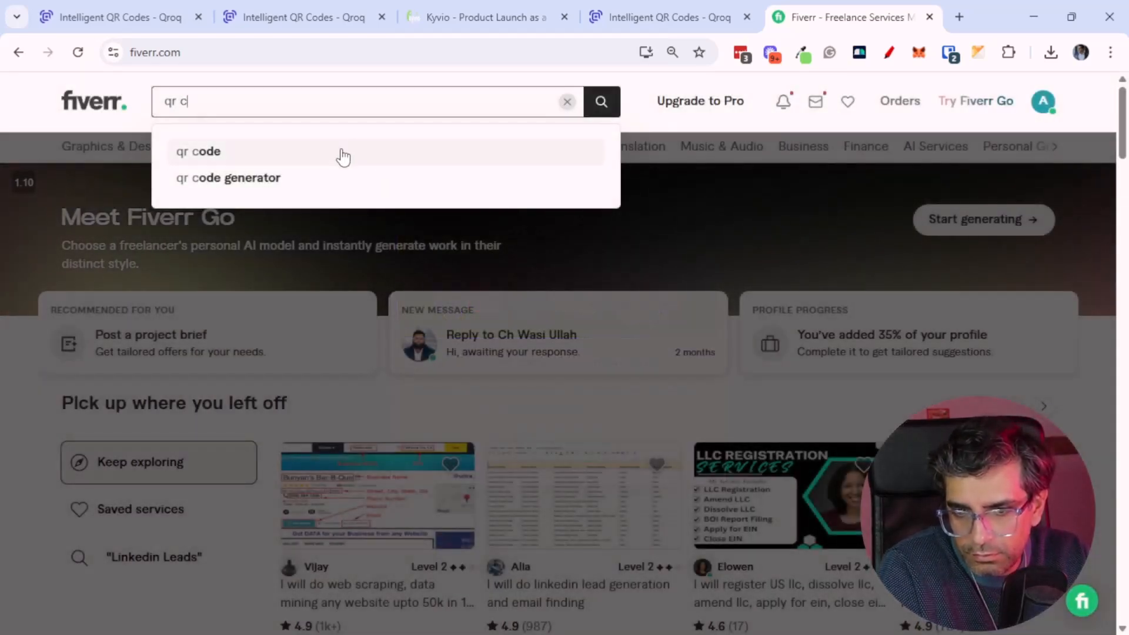
{"action": "left_click", "coordinate": [343, 157]}
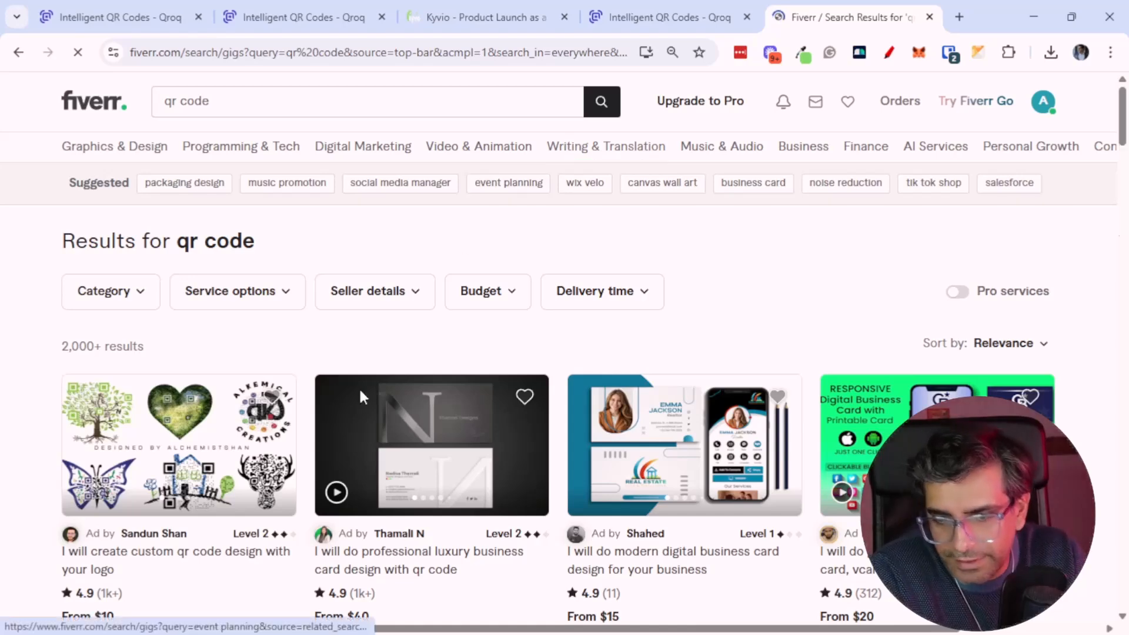
Browse the qr code gig listings in the Fiverr search results
{"action": "scroll", "coordinate": [24, 435], "scroll_direction": "down", "scroll_amount": 2}
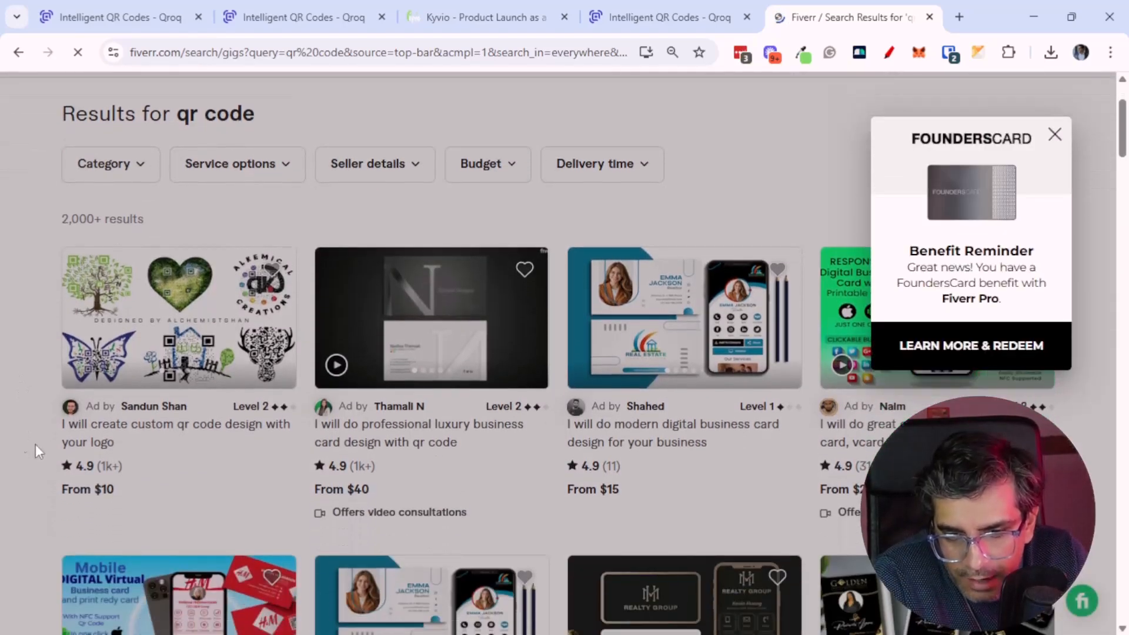
{"action": "left_click", "coordinate": [194, 485]}
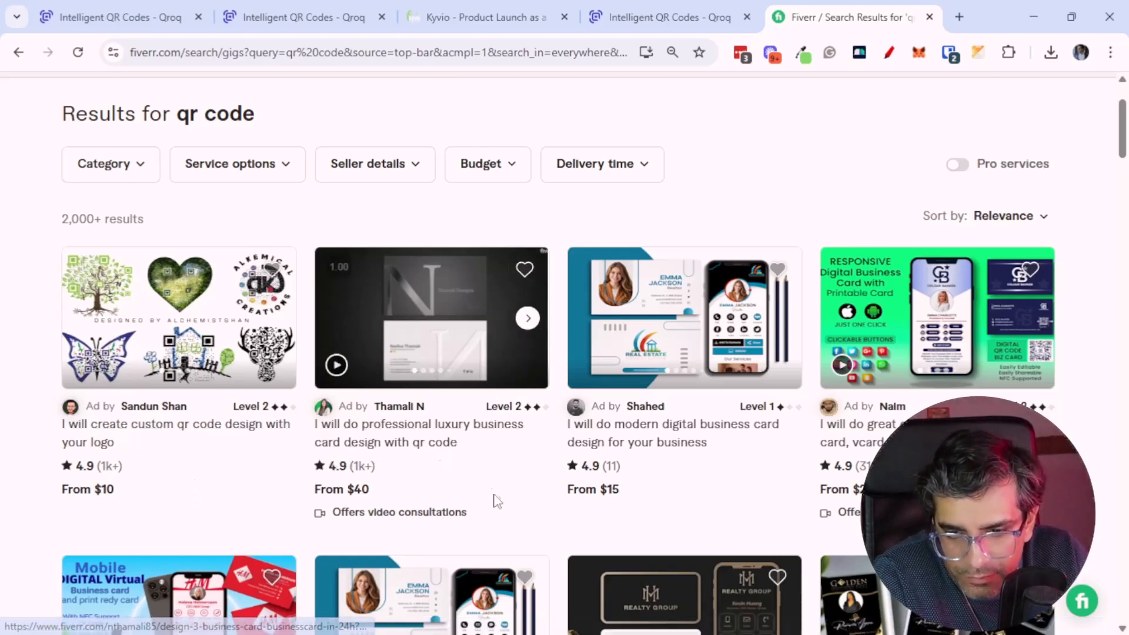
{"action": "scroll", "coordinate": [552, 522], "scroll_direction": "down", "scroll_amount": 1}
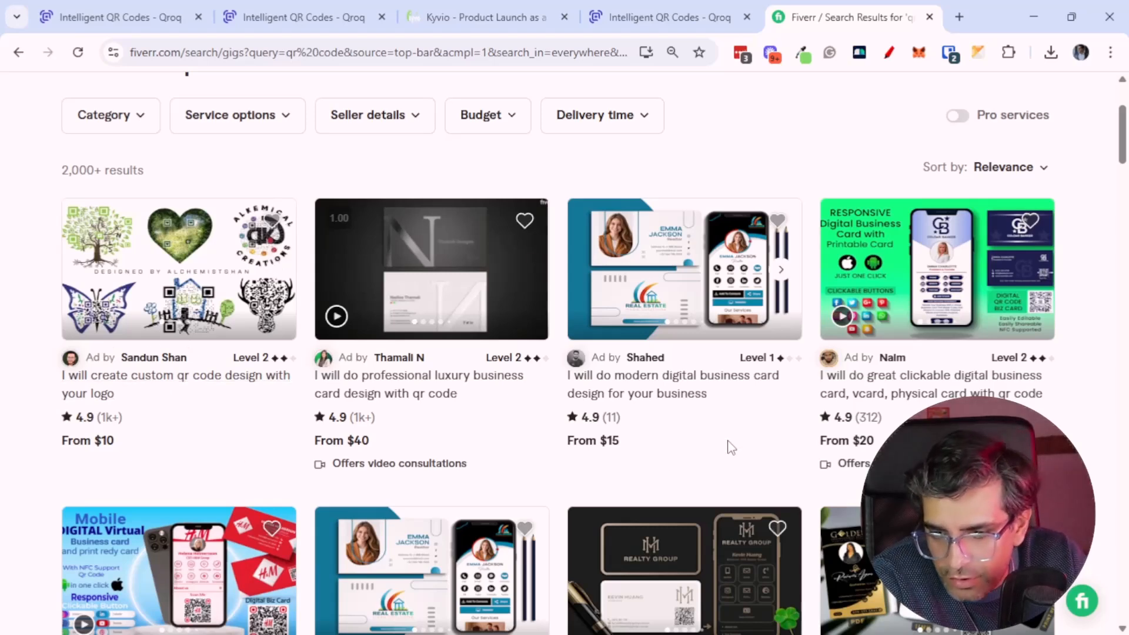
{"action": "scroll", "coordinate": [727, 465], "scroll_direction": "down", "scroll_amount": 1}
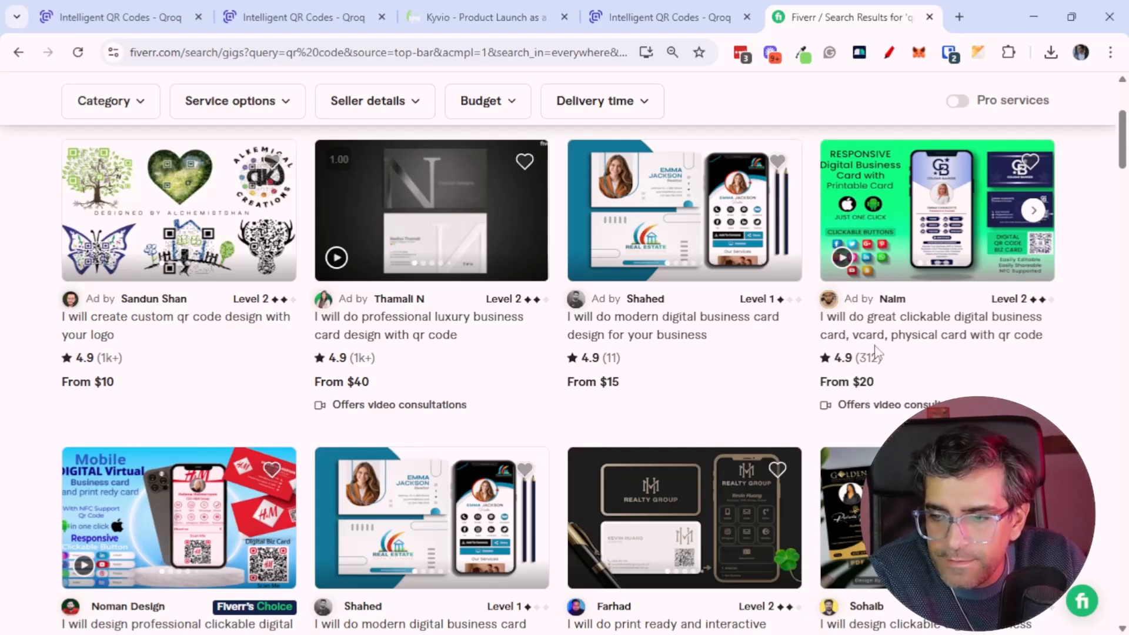
{"action": "scroll", "coordinate": [28, 429], "scroll_direction": "down", "scroll_amount": 3}
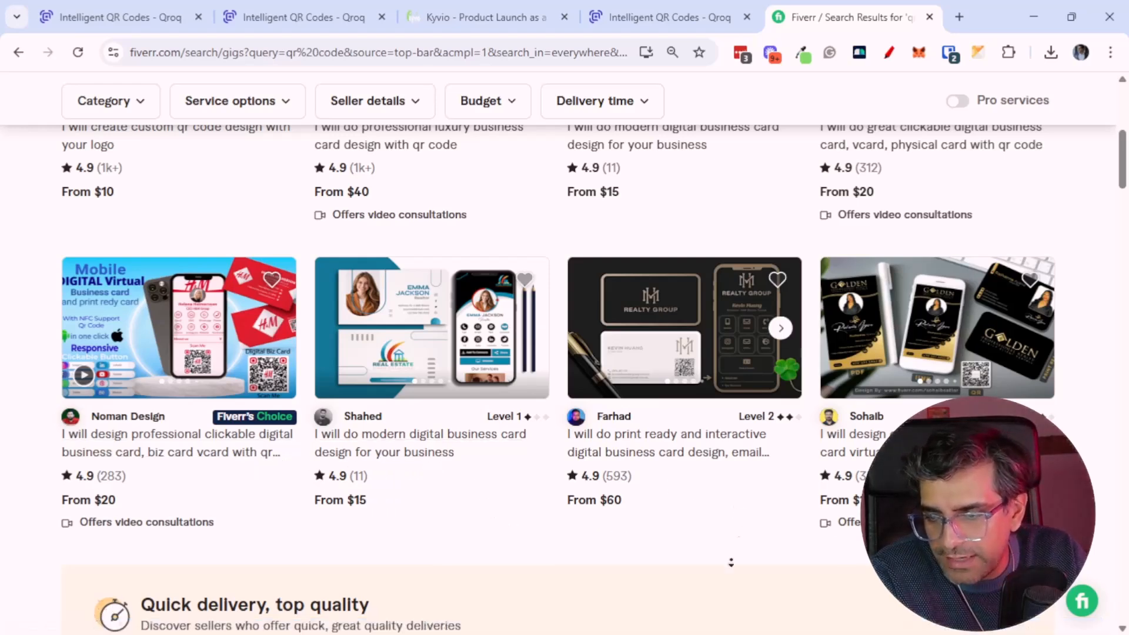
{"action": "scroll", "coordinate": [738, 532], "scroll_direction": "down", "scroll_amount": 6}
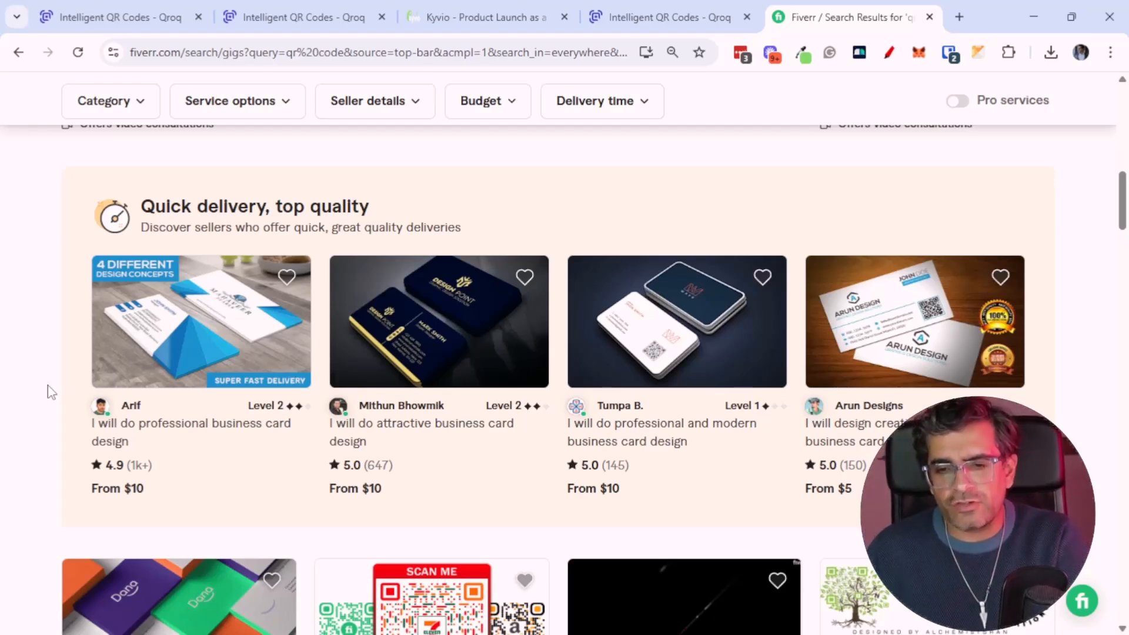
{"action": "left_click", "coordinate": [147, 16]}
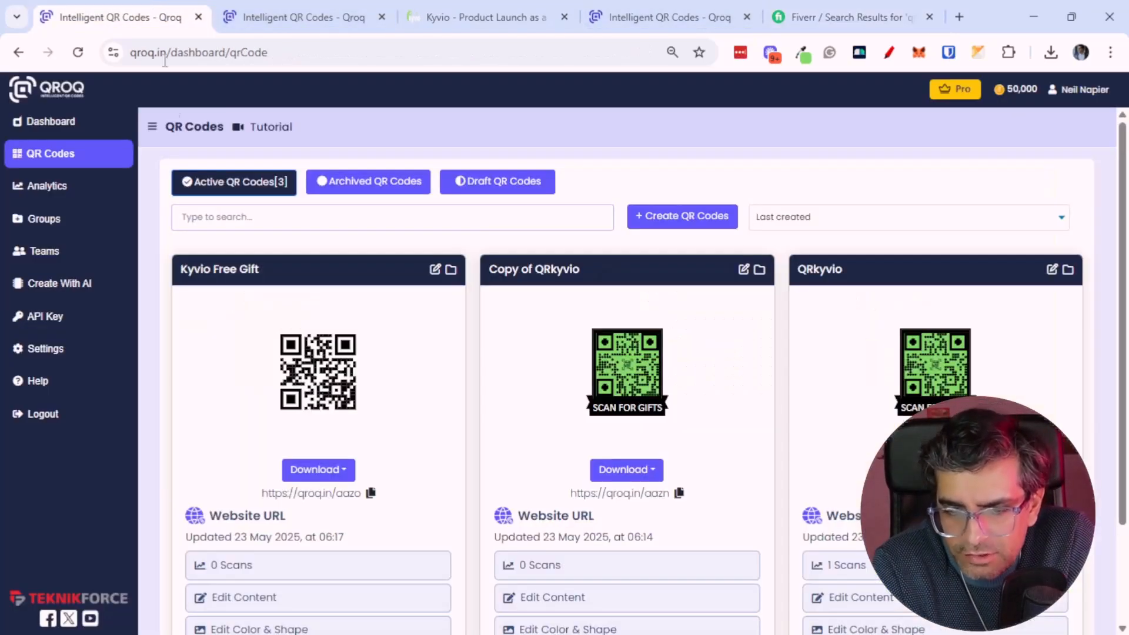
{"action": "left_click", "coordinate": [842, 16]}
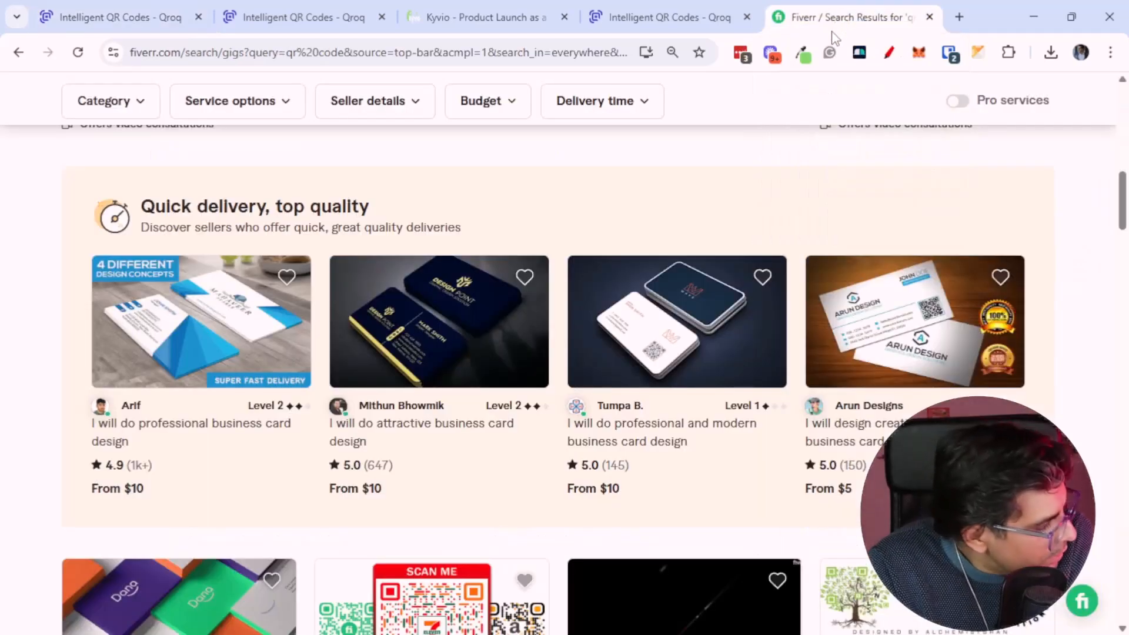